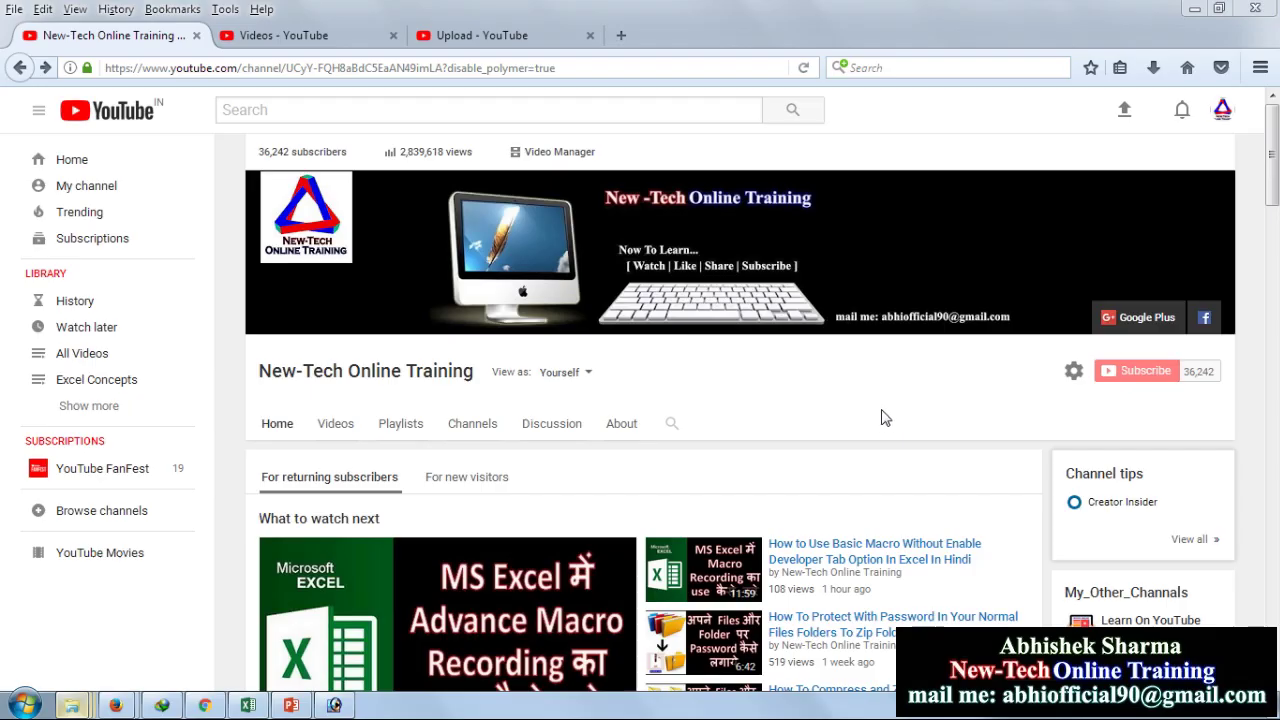
- Open the channel's Playlists page in a new tab and switch to it
right_click(396, 428)
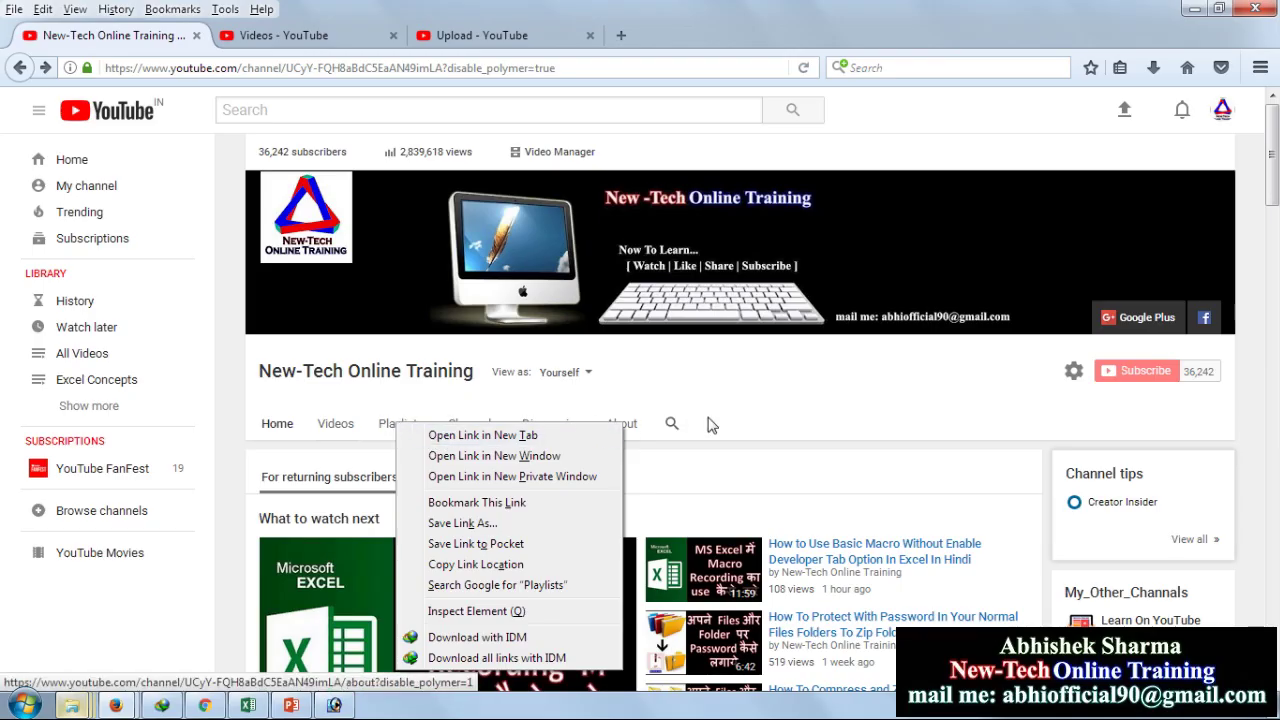
key("Escape")
right_click(420, 432)
left_click(455, 439)
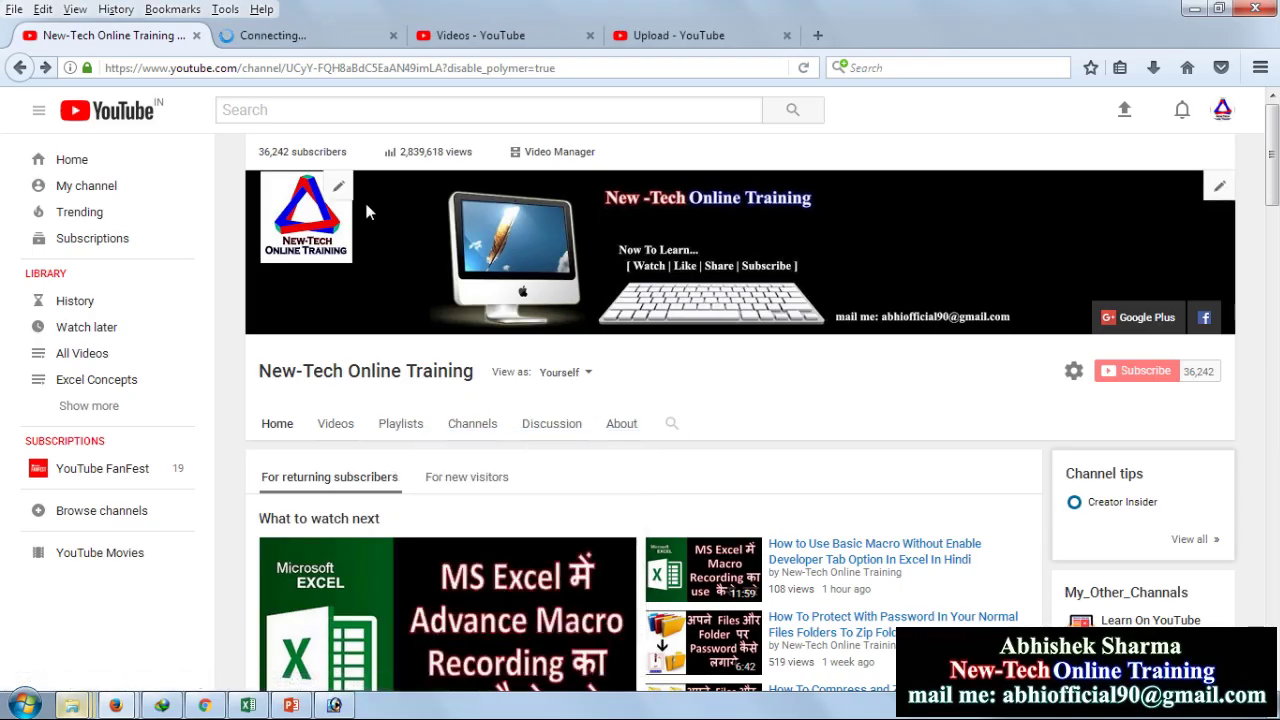
left_click(293, 40)
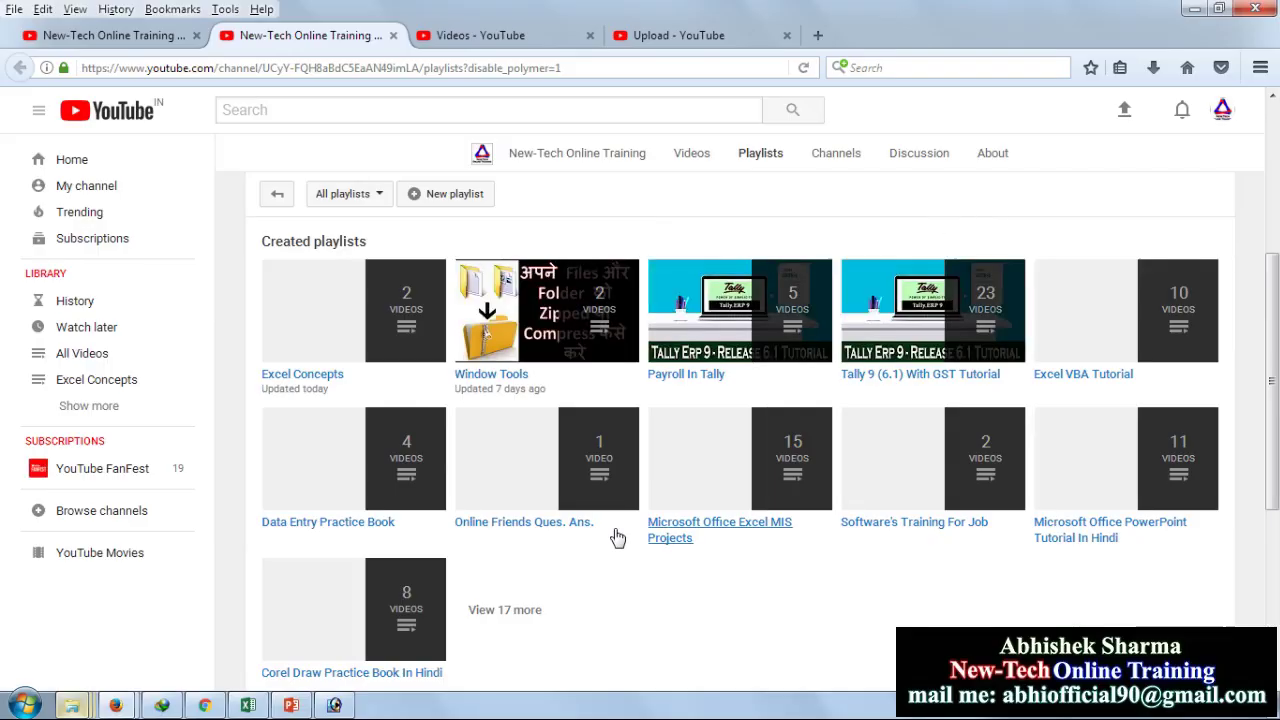
- Open the Data Entry Practice Book playlist in a new tab, view it, then close it
right_click(360, 534)
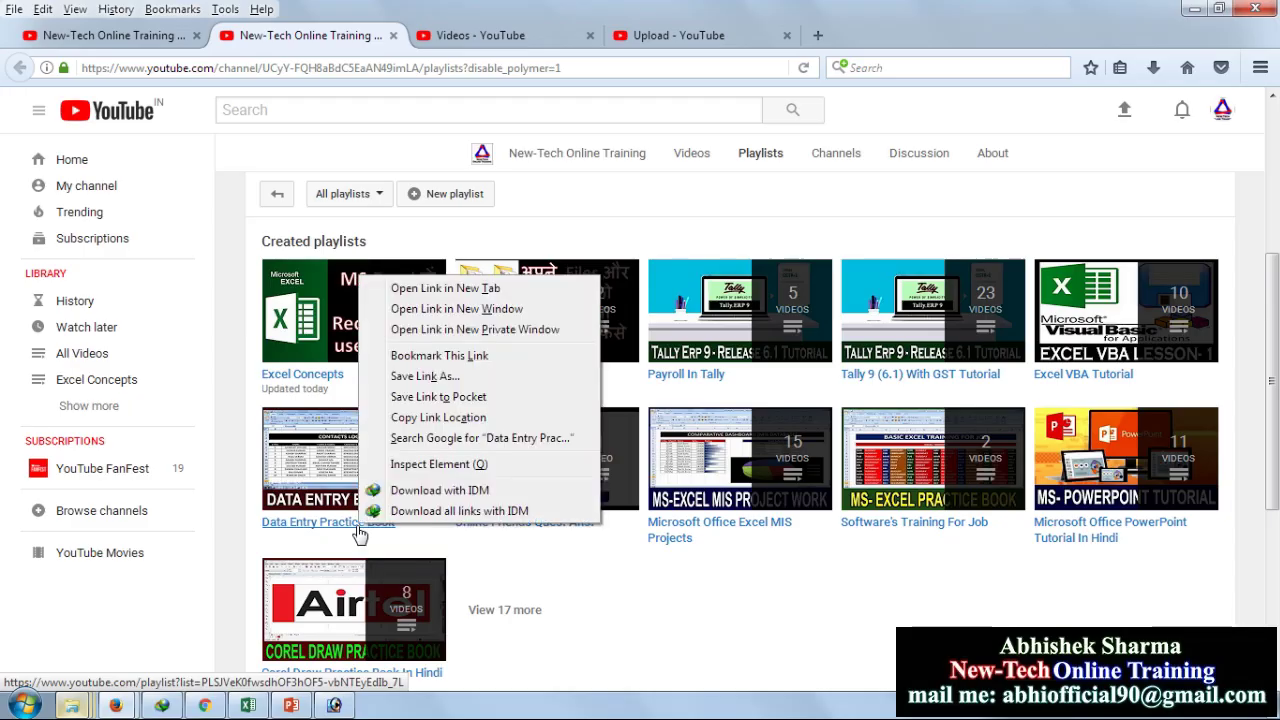
left_click(440, 286)
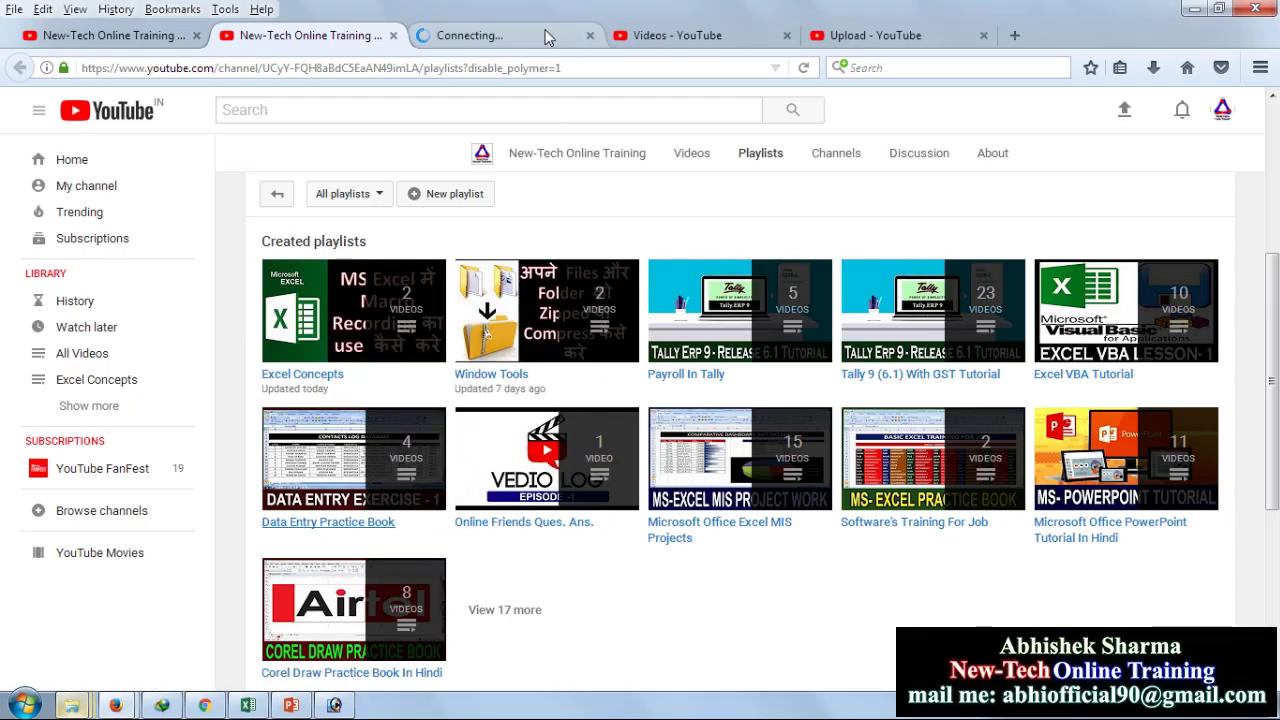
left_click(470, 35)
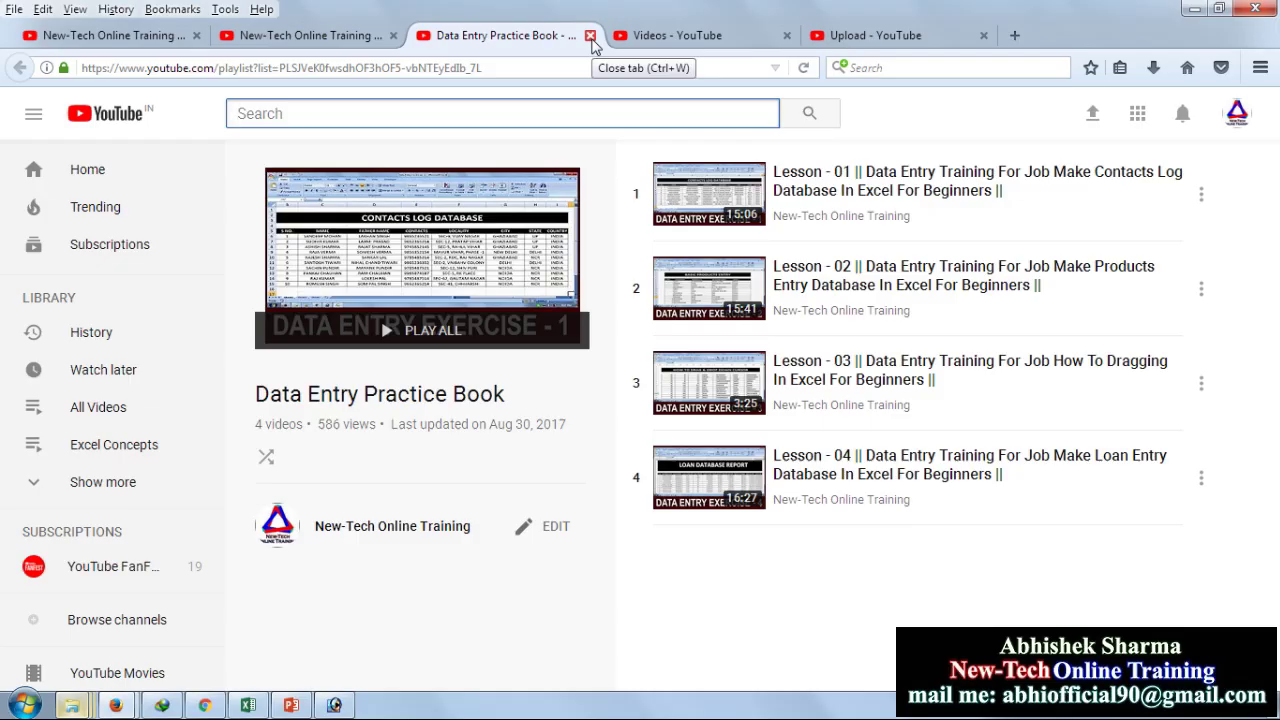
left_click(591, 38)
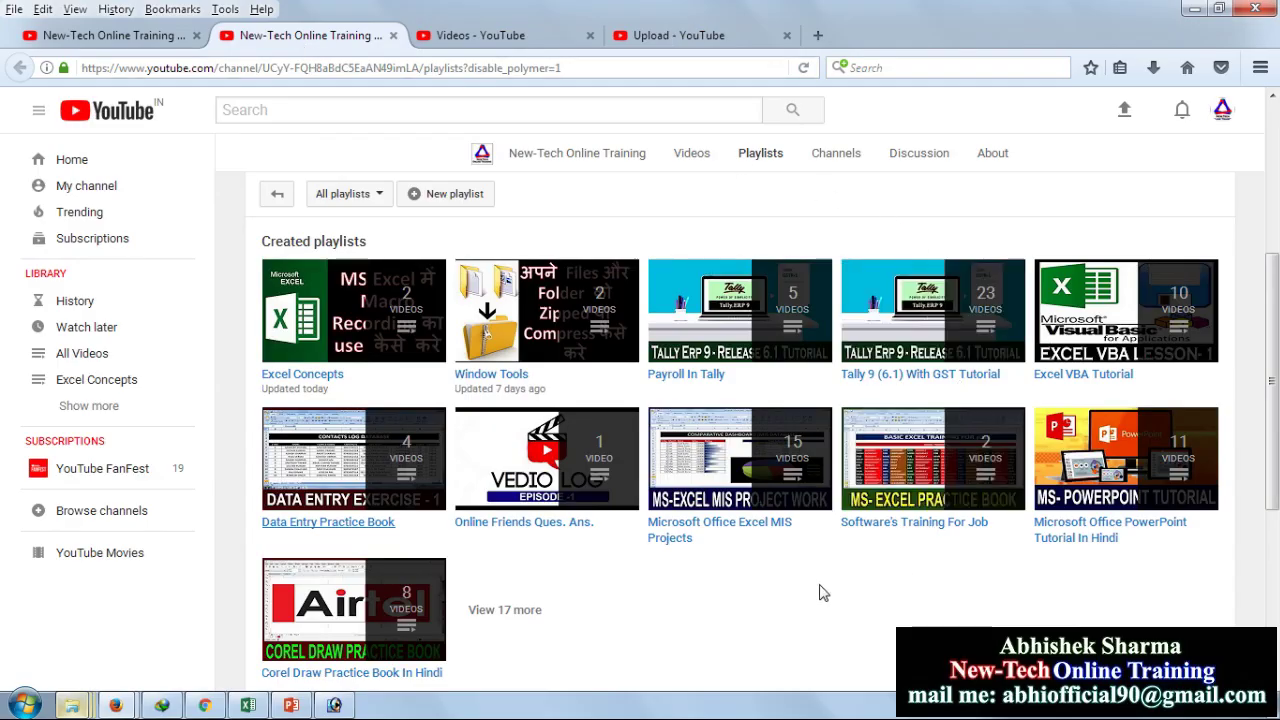
- Expand all the channel's playlists and open the Excel practice playlist in a new tab
left_click(523, 614)
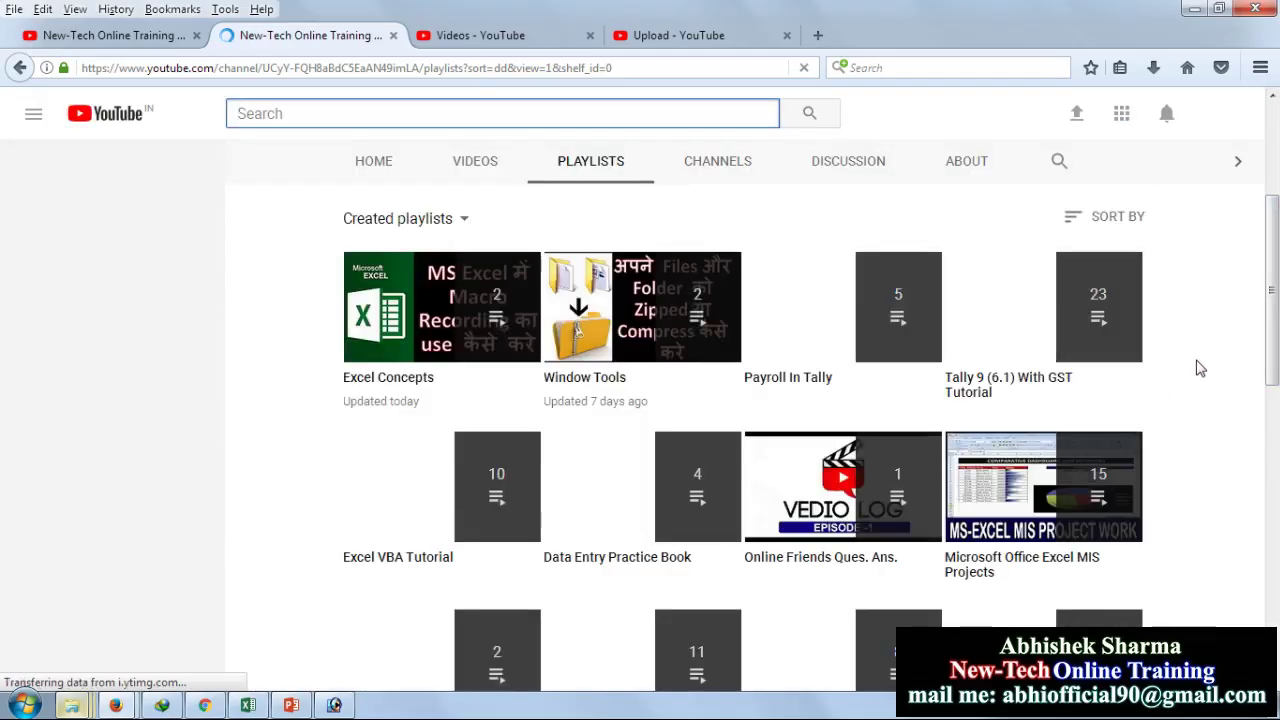
scroll(1203, 369, "down", 2)
scroll(1205, 368, "down", 4)
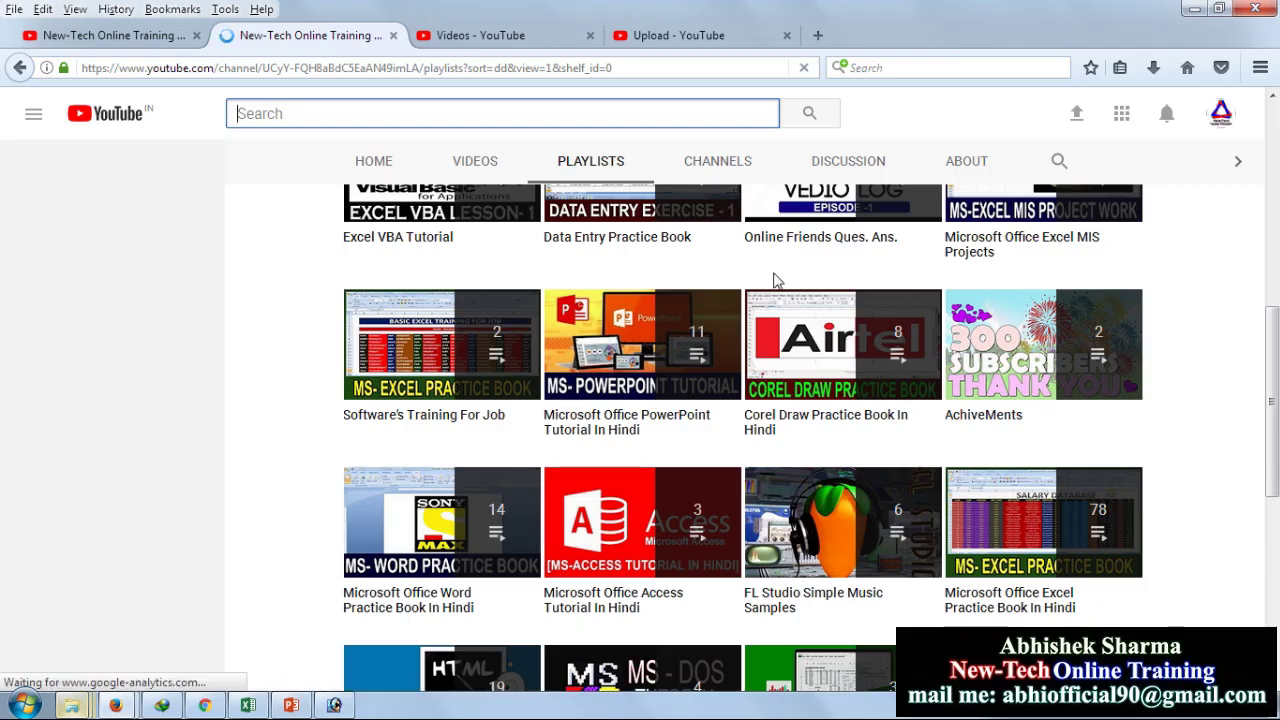
scroll(1177, 368, "down", 4)
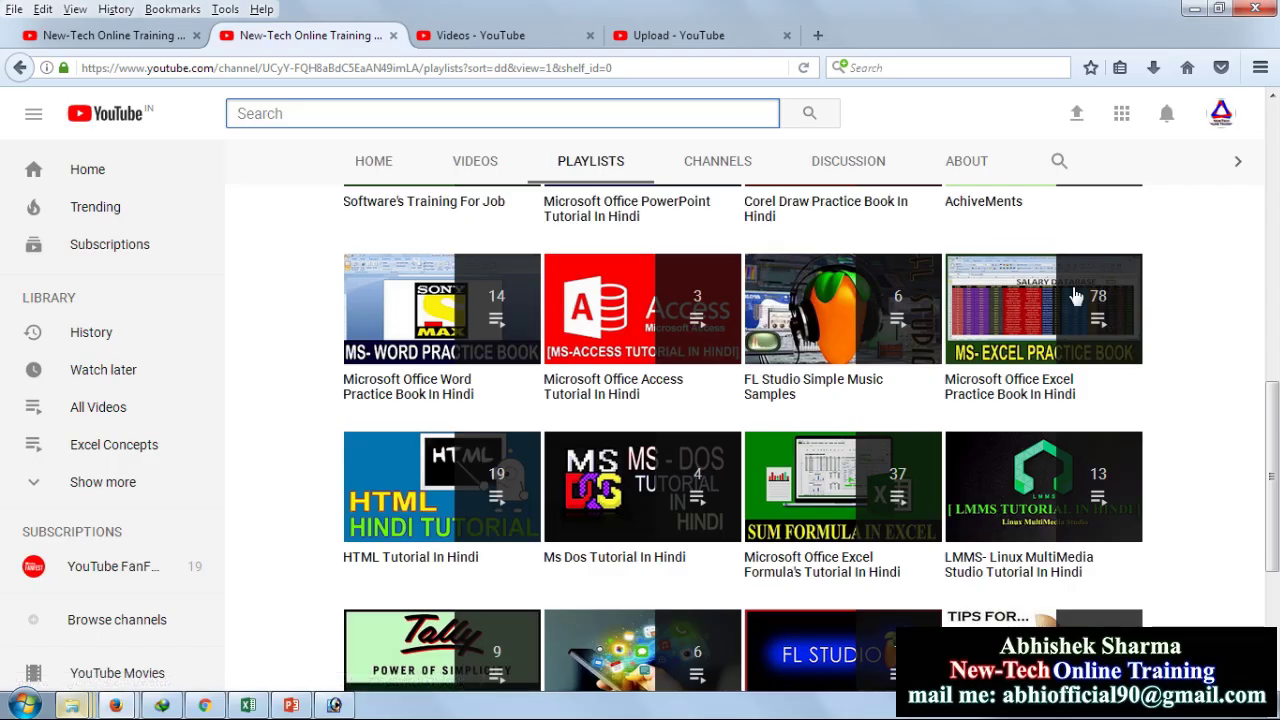
right_click(1010, 382)
left_click(1044, 396)
left_click(494, 38)
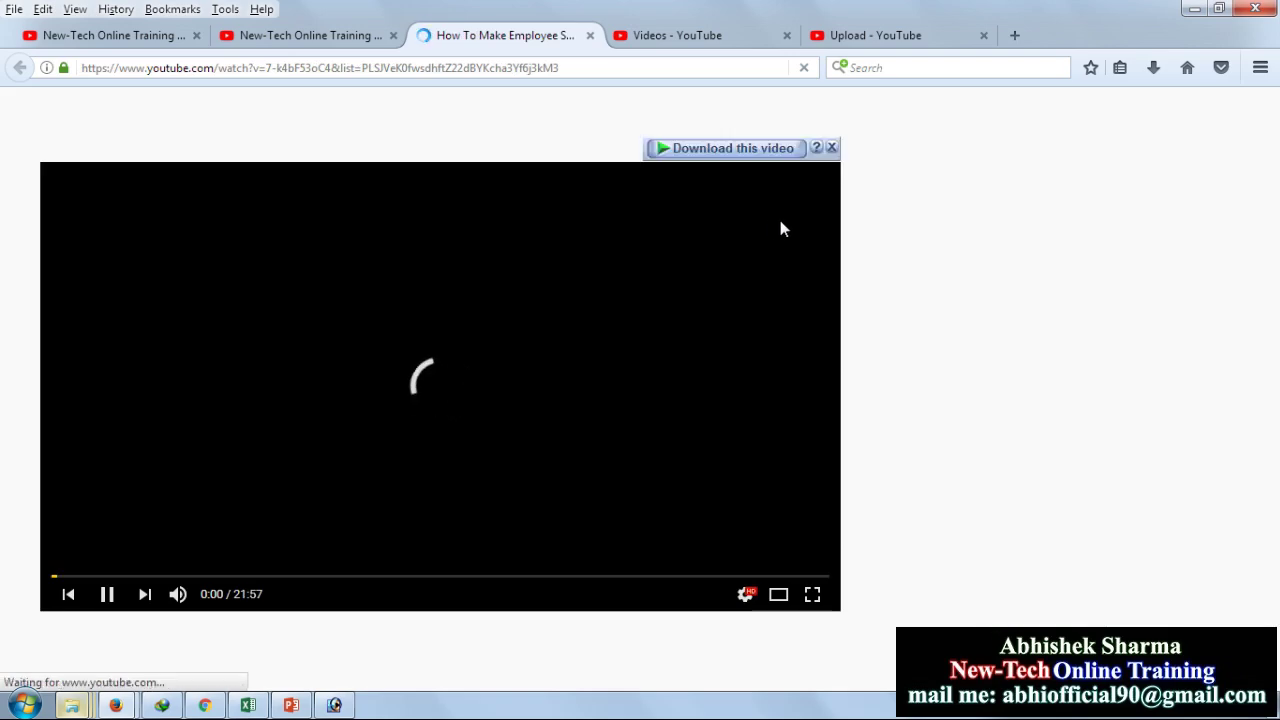
left_click(590, 36)
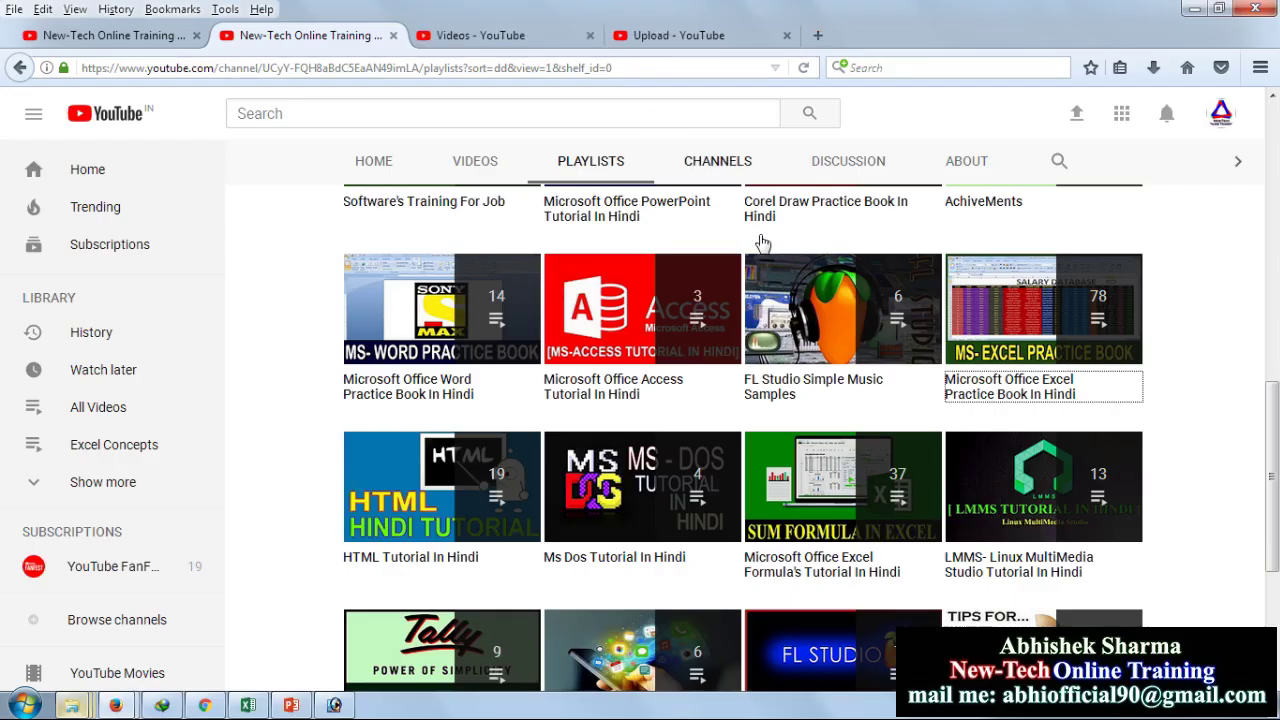
- Reopen the Excel practice playlist in a new tab and pause the Employee Salary video at its start
right_click(995, 390)
left_click(1040, 396)
left_click(490, 40)
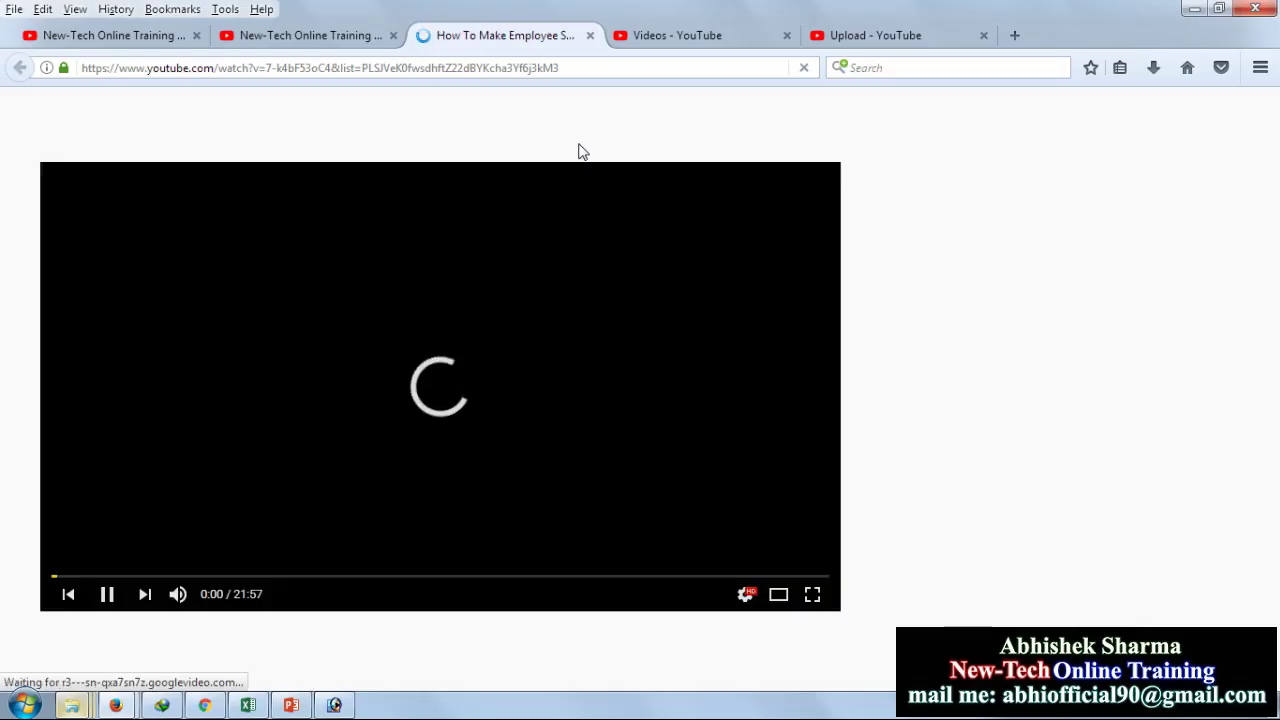
left_click(274, 484)
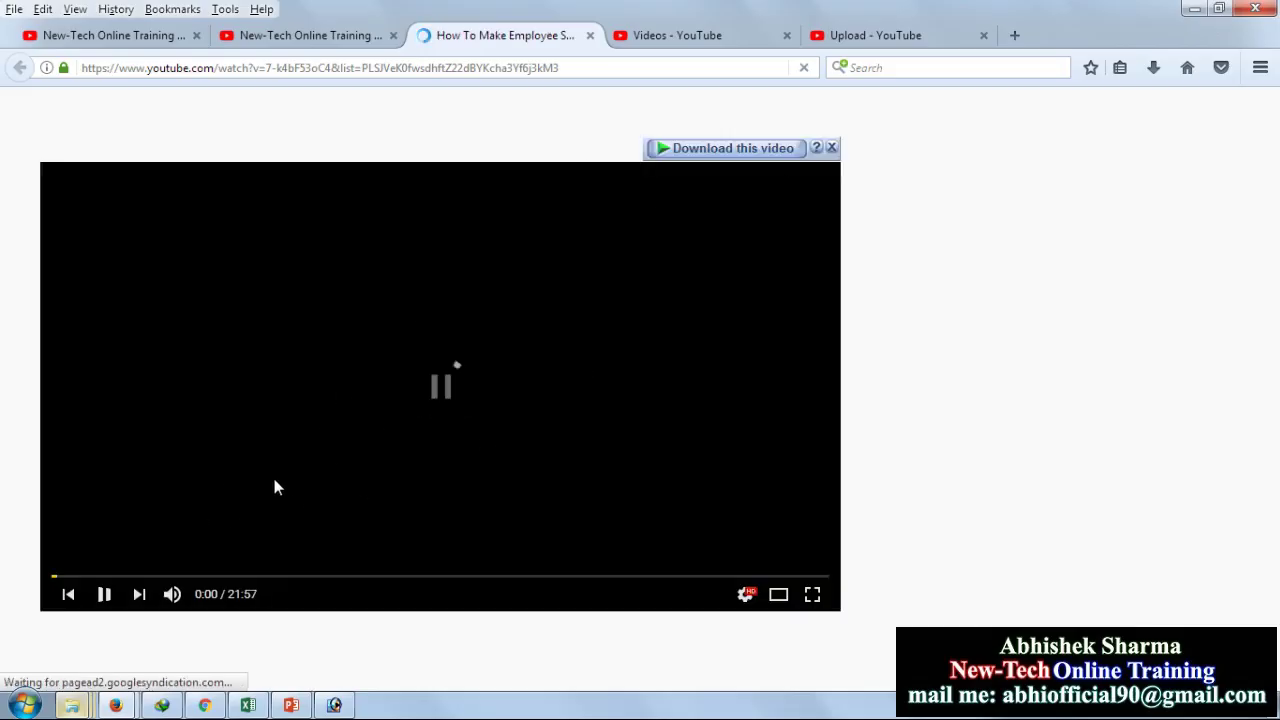
left_click(561, 363)
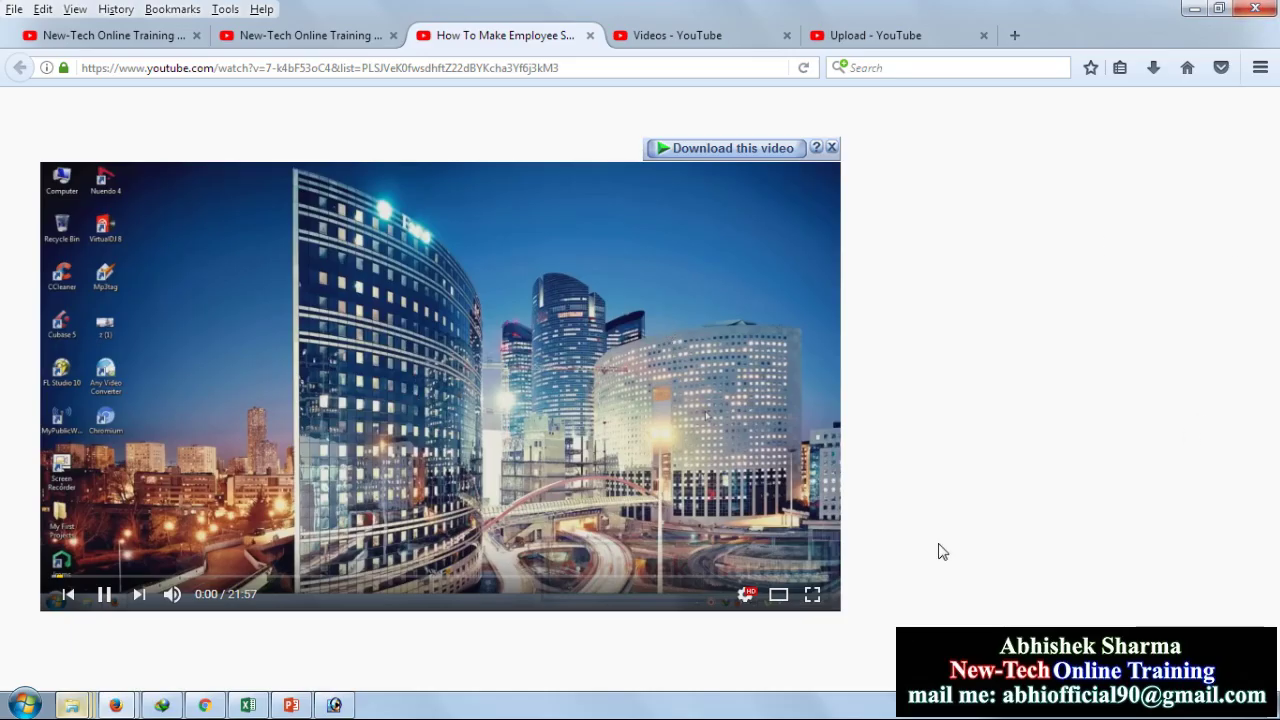
left_click(547, 481)
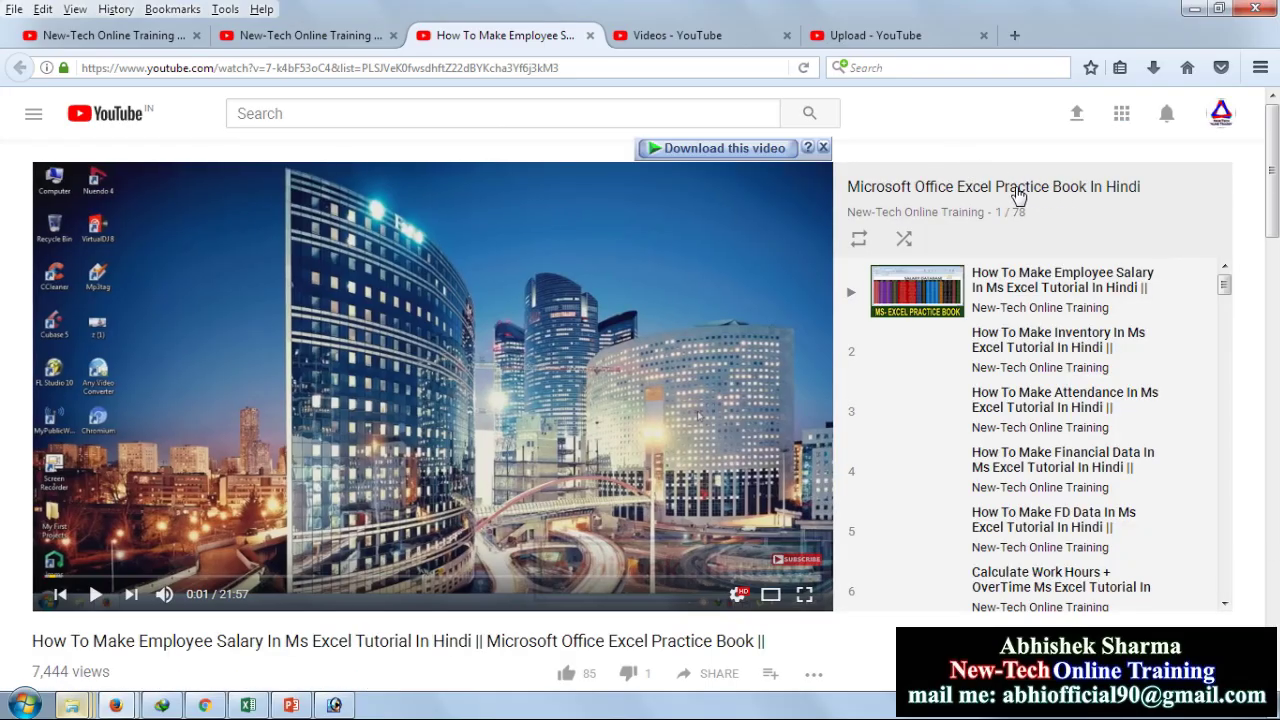
- Open the full playlist in a new tab, close the Employee Salary video, then close the playlist tab
right_click(997, 197)
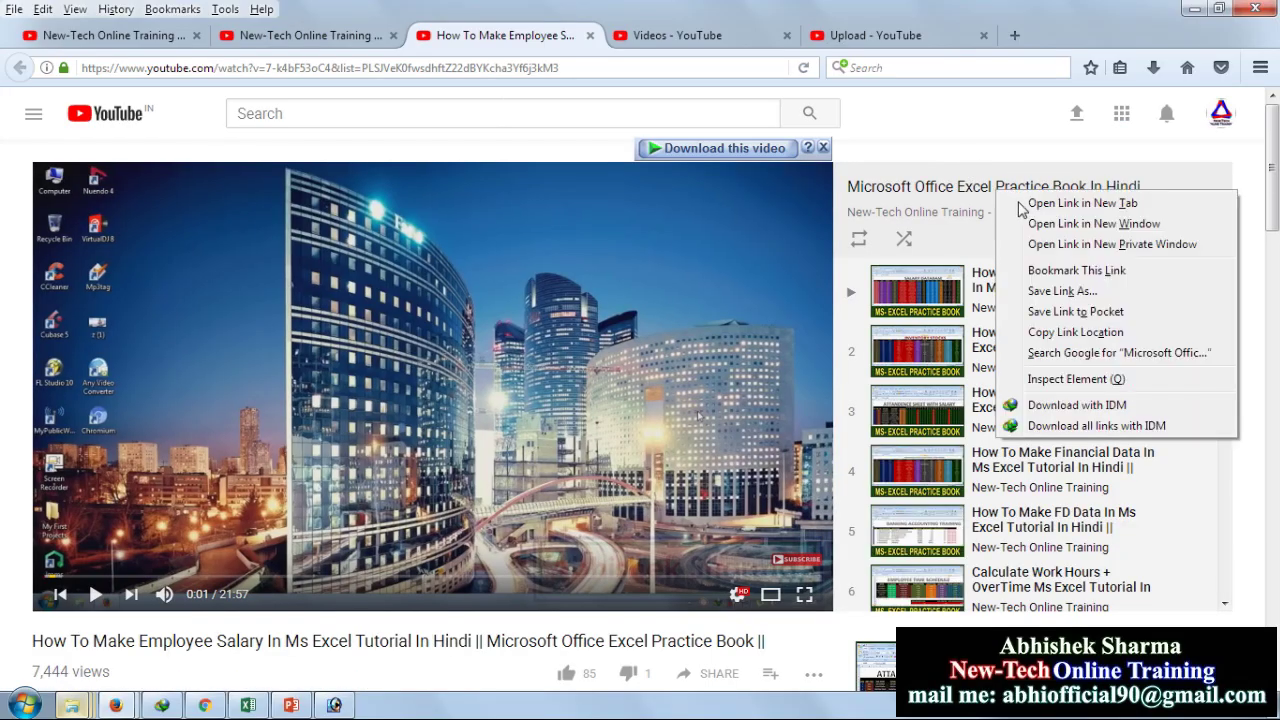
left_click(1035, 199)
left_click(591, 36)
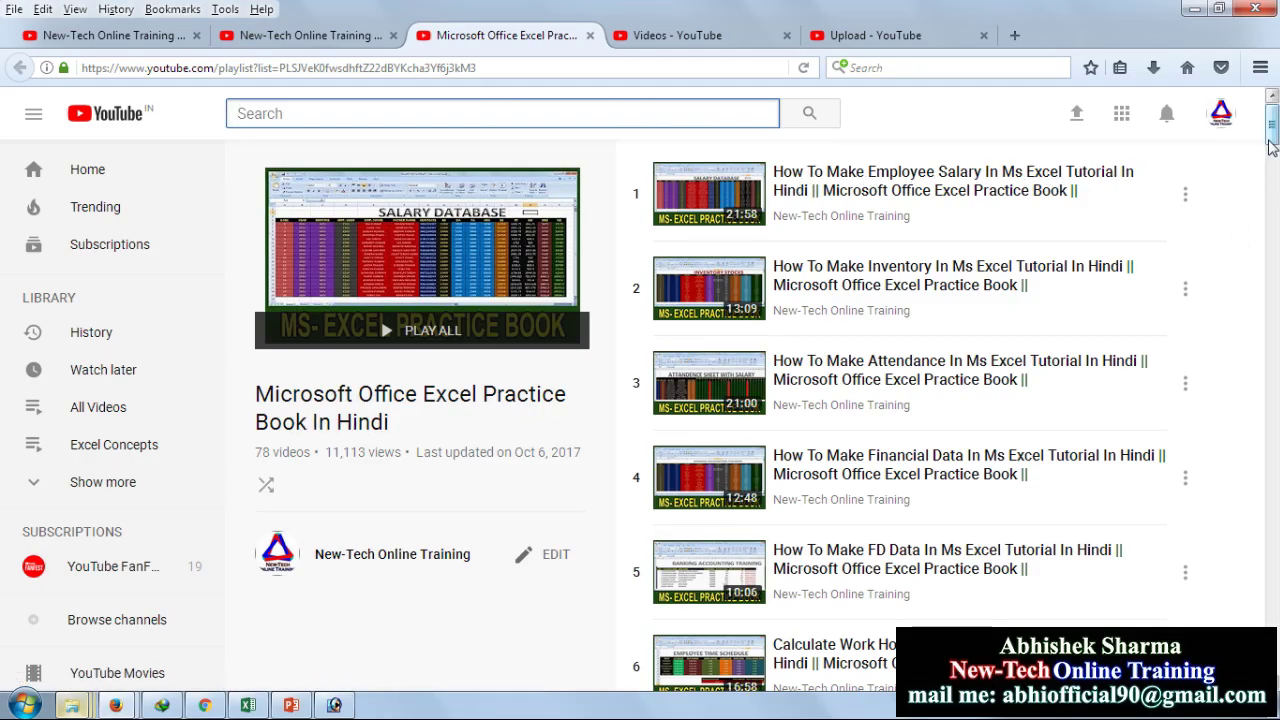
left_click(1273, 203)
mouse_move(1273, 203)
left_mouse_down()
mouse_move(1273, 650)
mouse_move(1273, 118)
left_mouse_up()
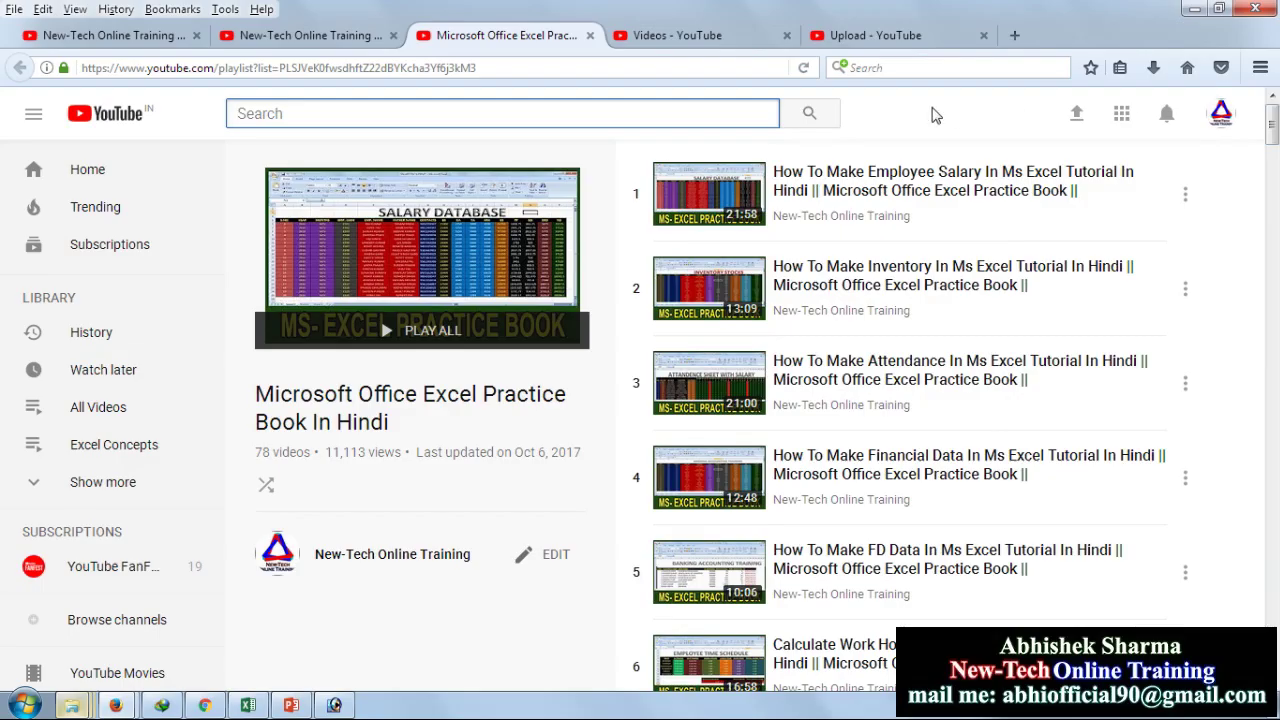
left_click(590, 35)
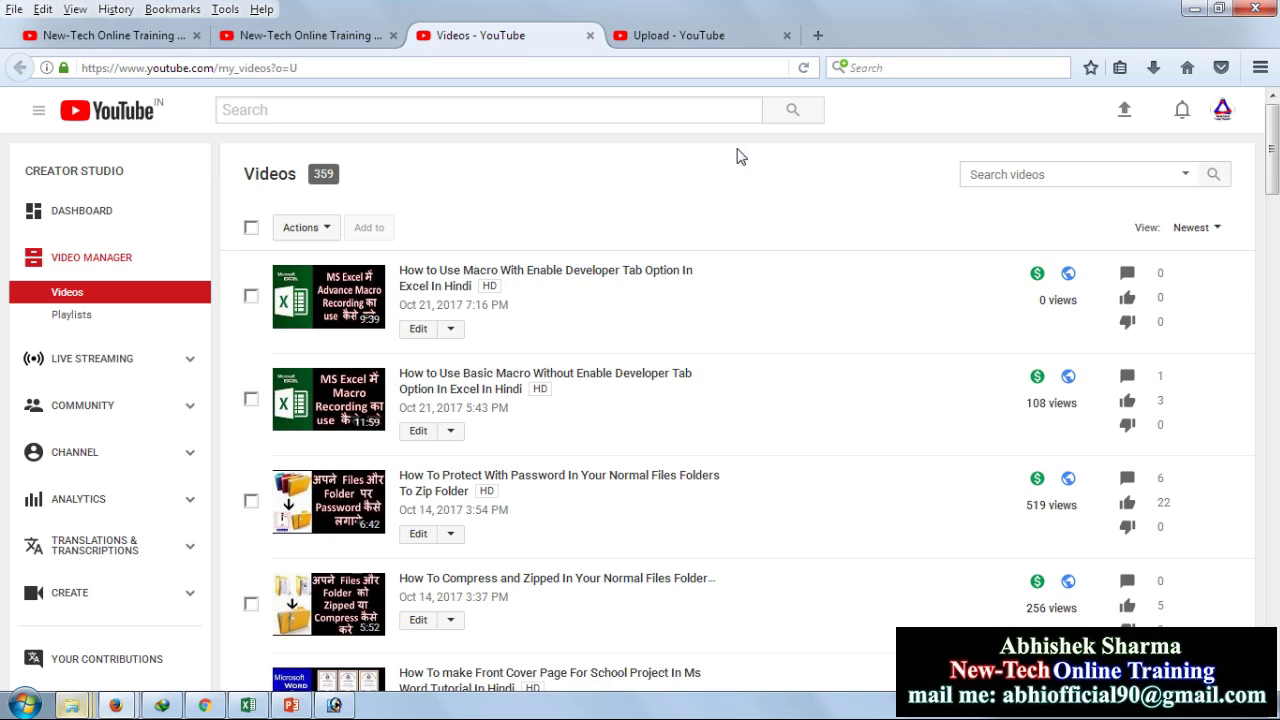
- Return to the channel home page tab and minimize Firefox to the desktop
left_click(325, 38)
scroll(1202, 366, "up", 4)
scroll(1202, 366, "up", 5)
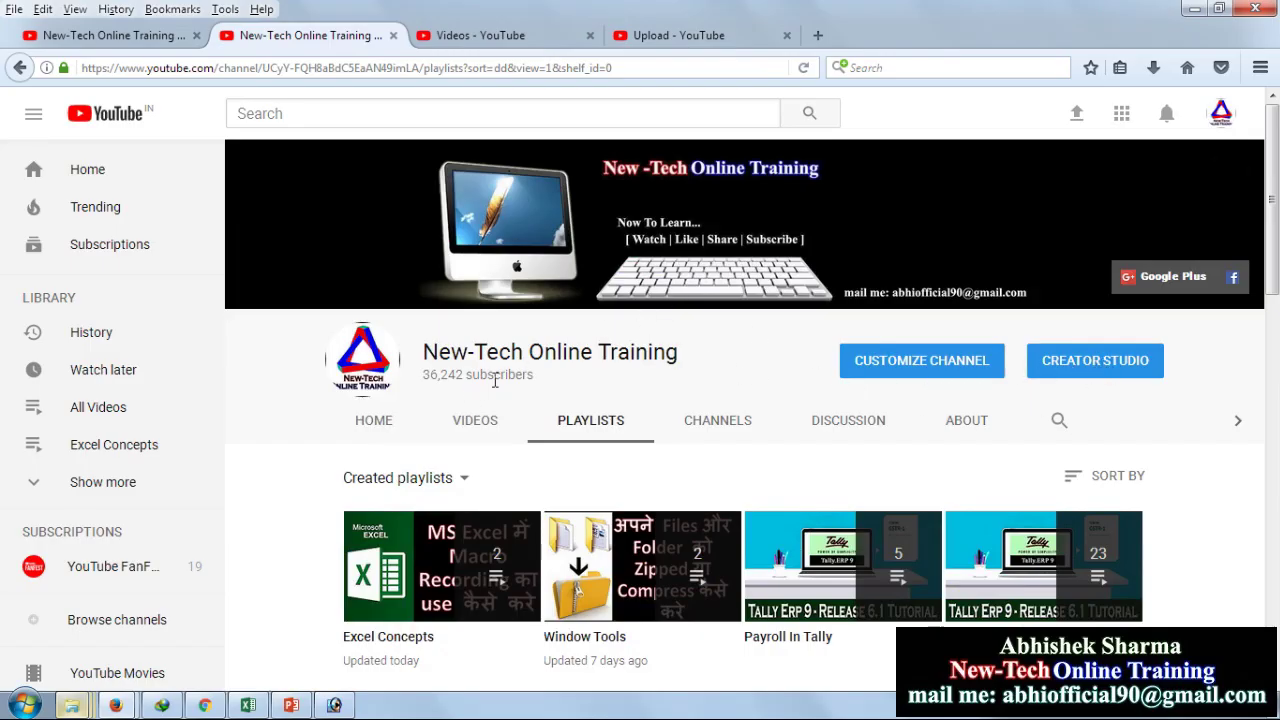
left_click(150, 35)
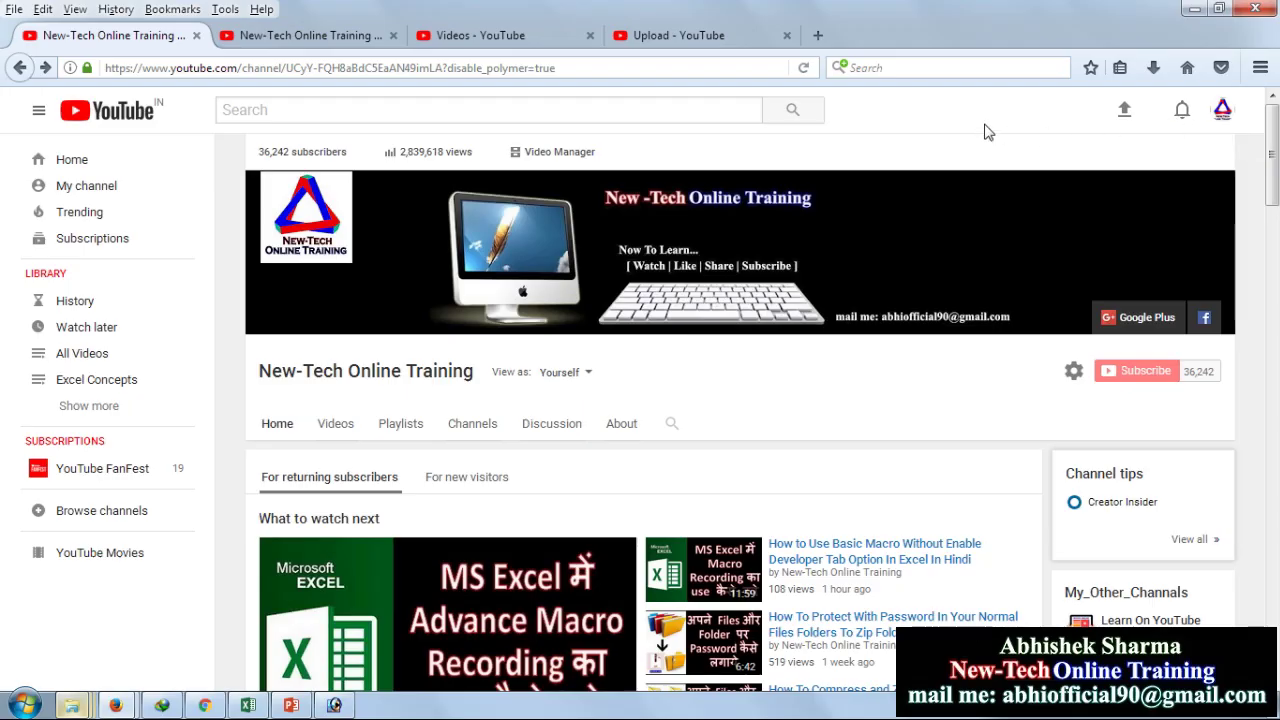
left_click(1192, 10)
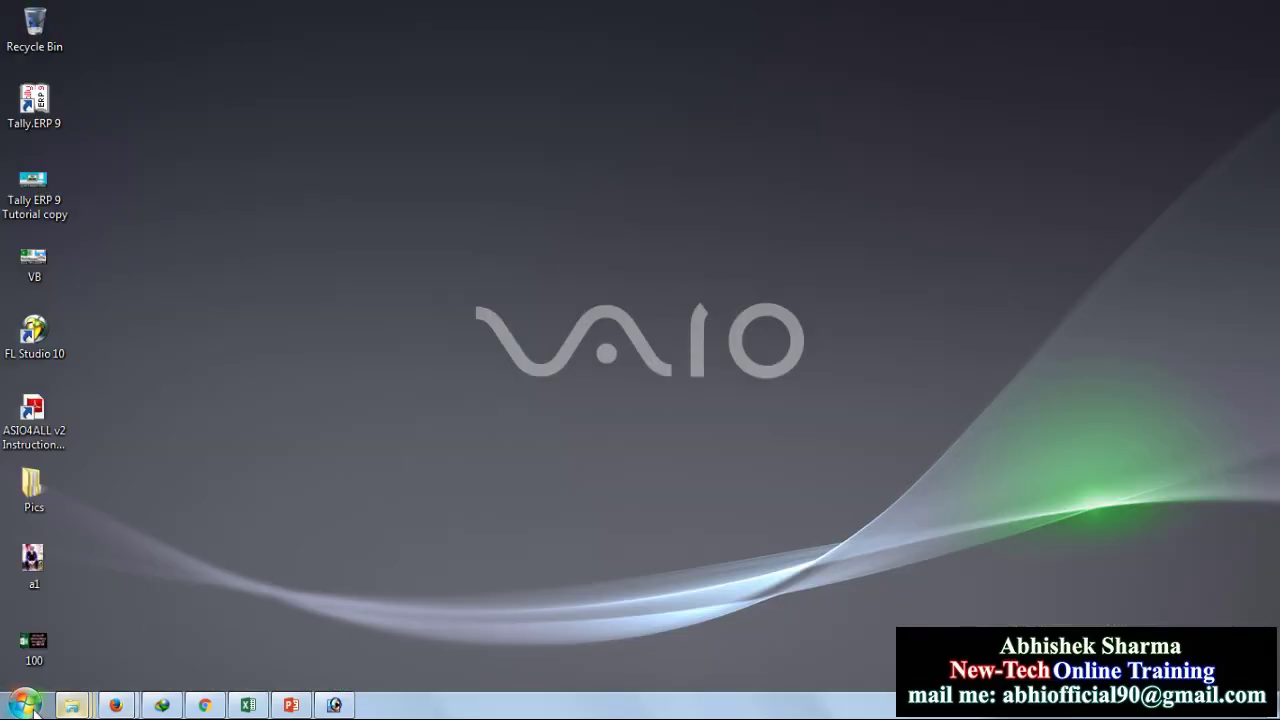
- Launch Excel 2013 from the Start menu with a maximized blank workbook
left_click(24, 705)
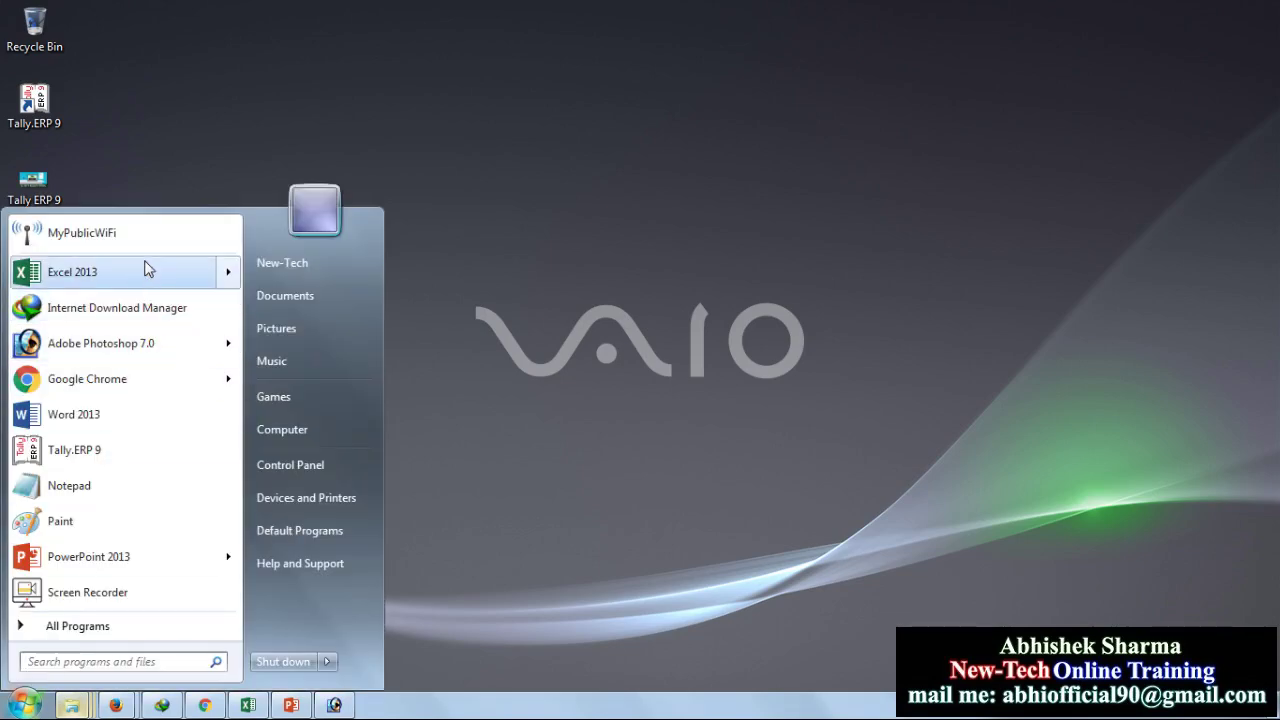
left_click(209, 283)
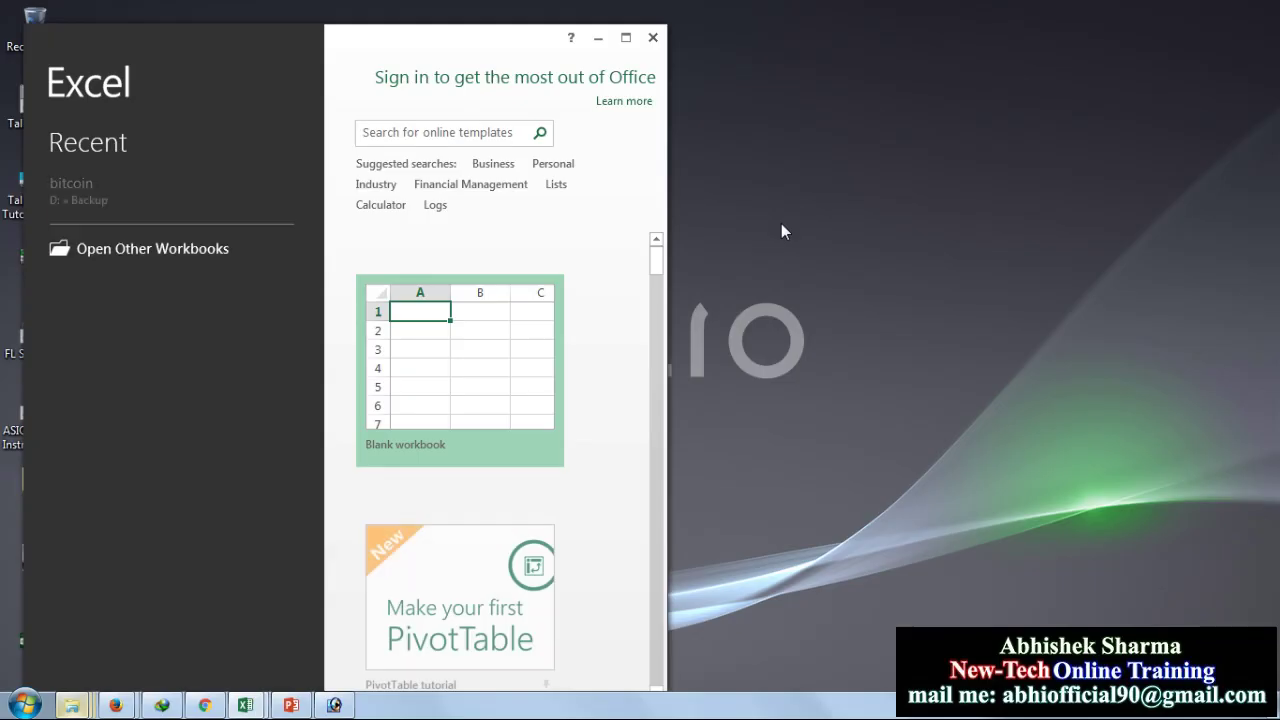
left_click(480, 346)
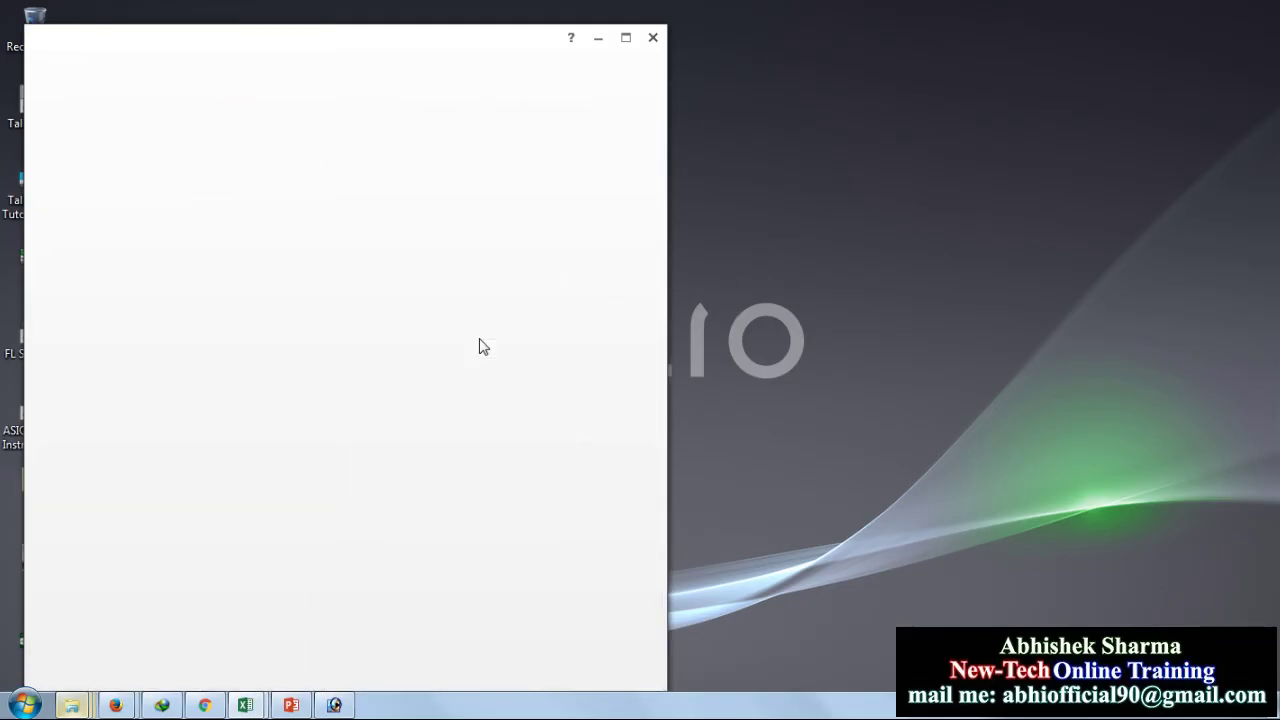
left_click(627, 39)
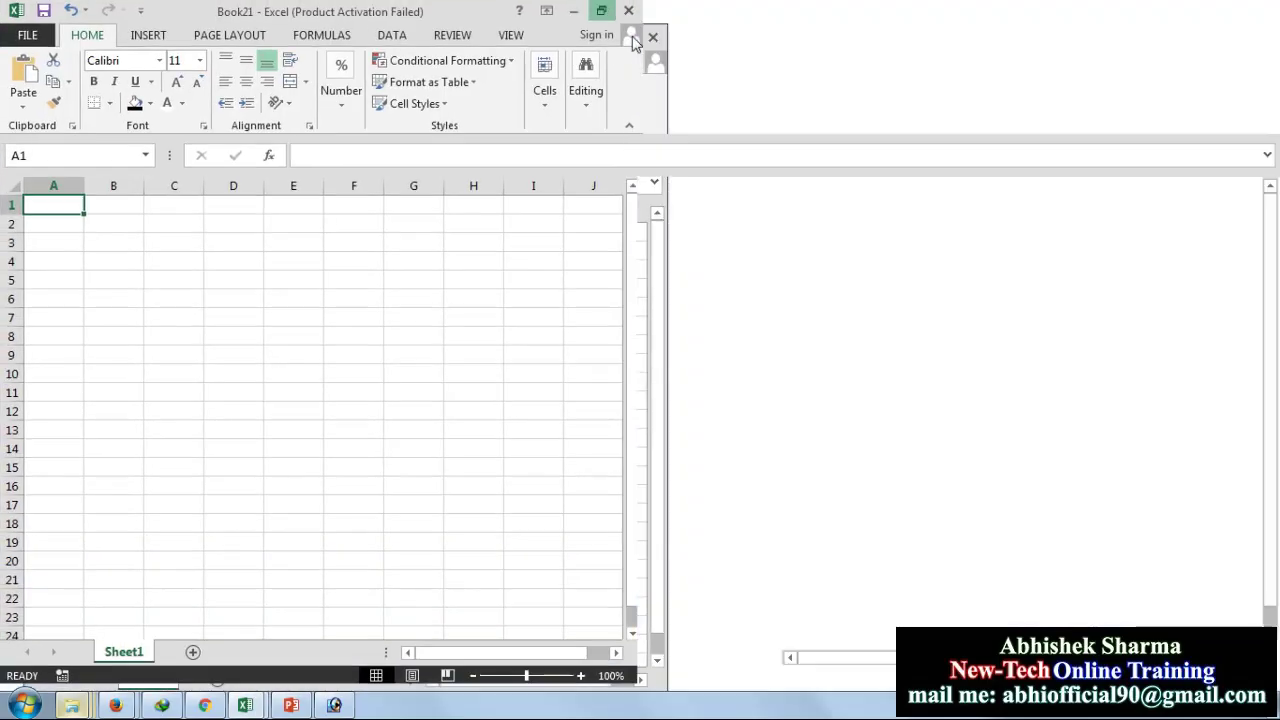
- Move the Quick Access Toolbar below the ribbon and back above, then reopen its customization menu
scroll(824, 488, "up", 2)
scroll(824, 488, "up", 2)
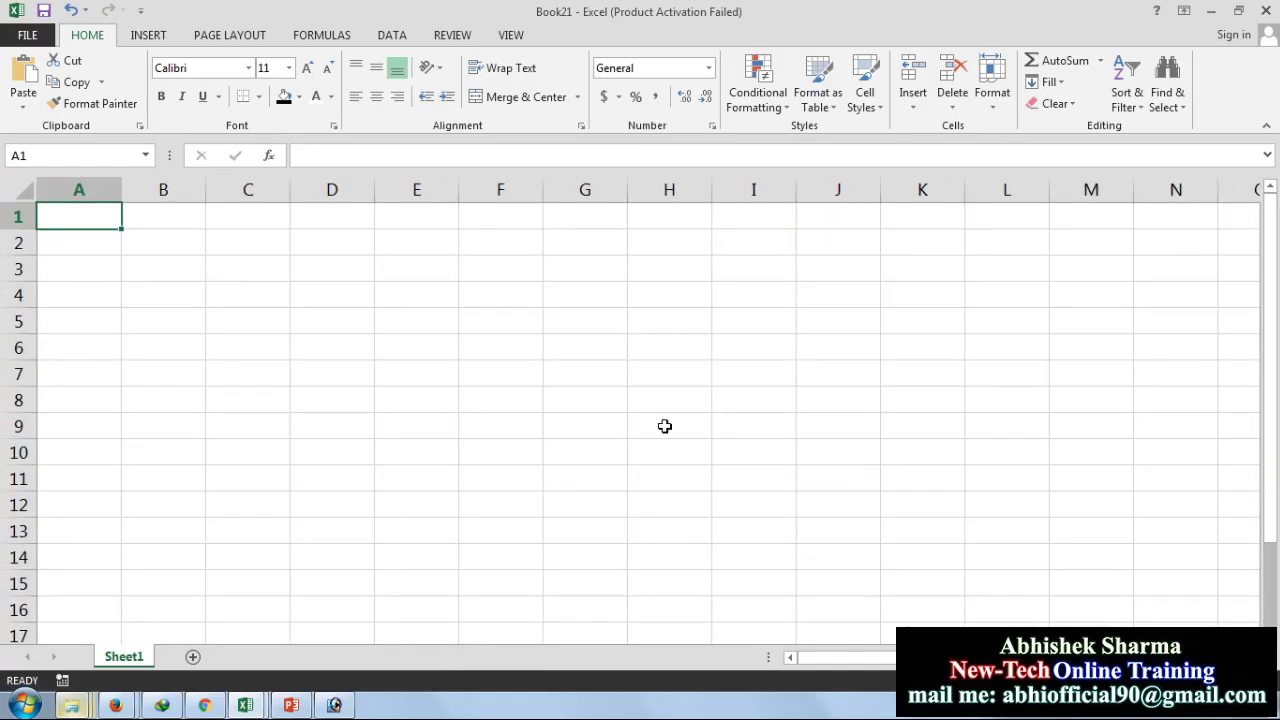
left_click(585, 425)
left_click(78, 222)
left_click(141, 11)
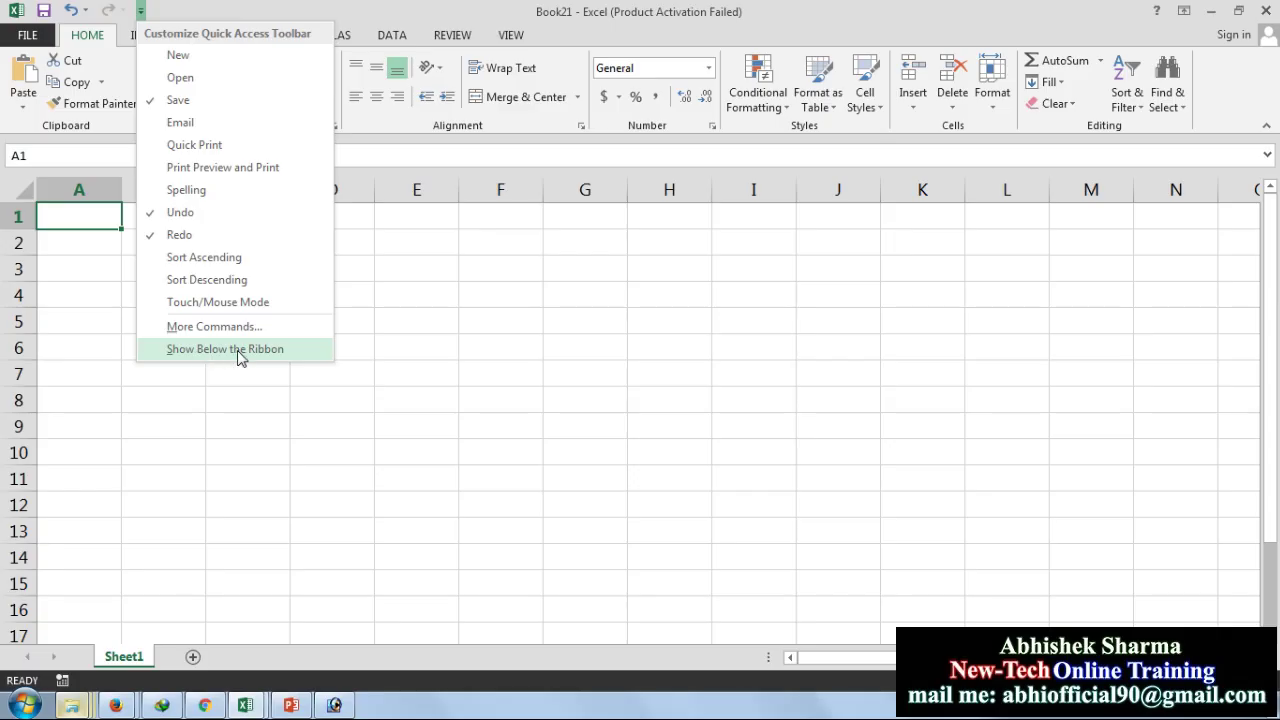
left_click(203, 352)
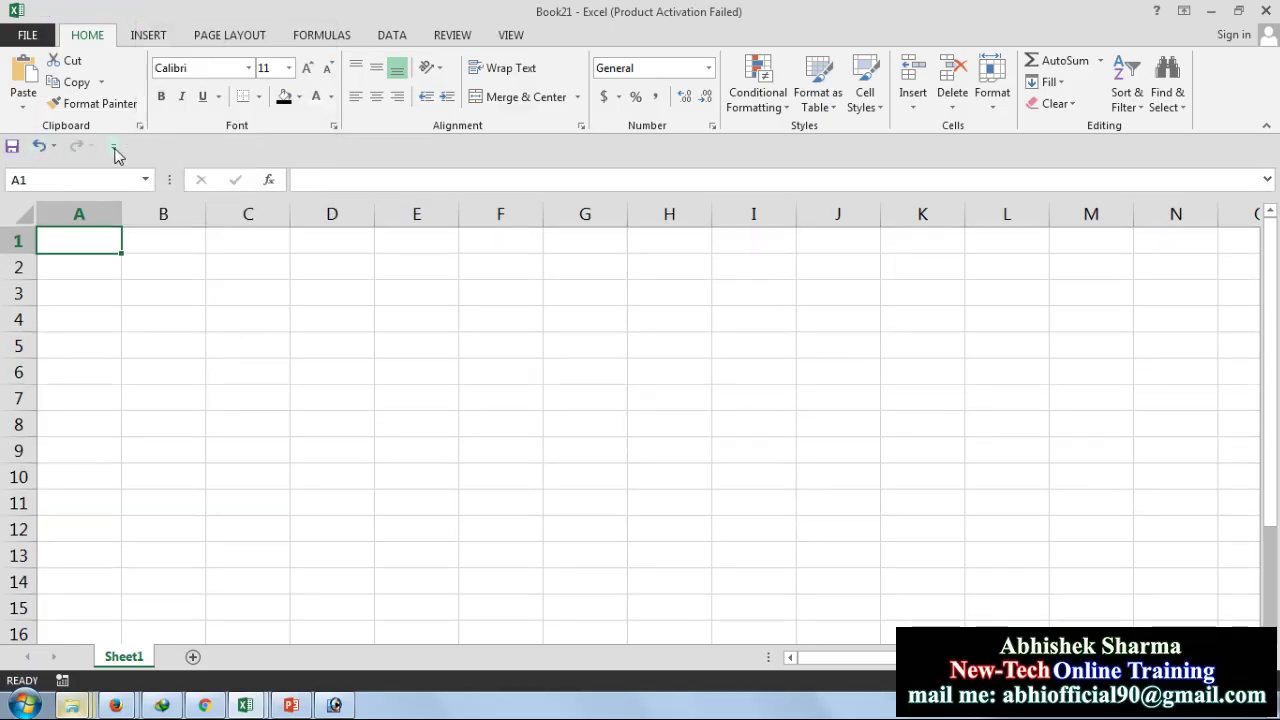
left_click(113, 146)
left_click(203, 485)
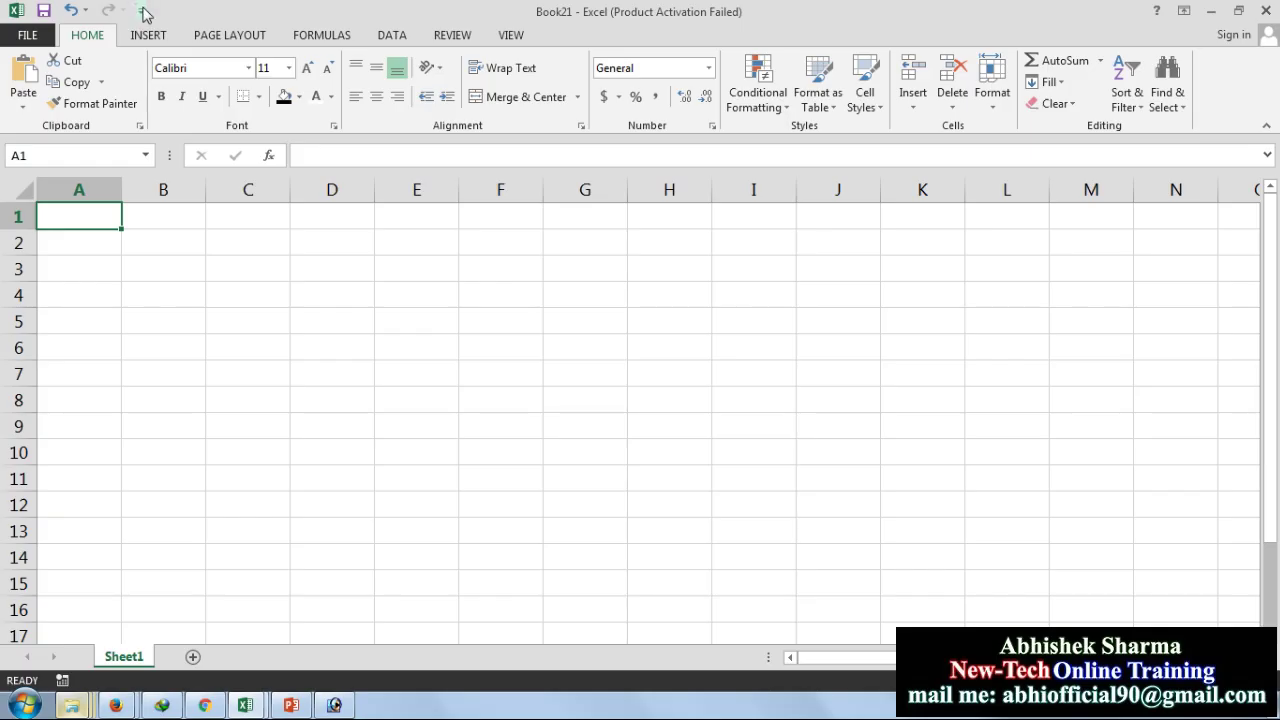
left_click(143, 12)
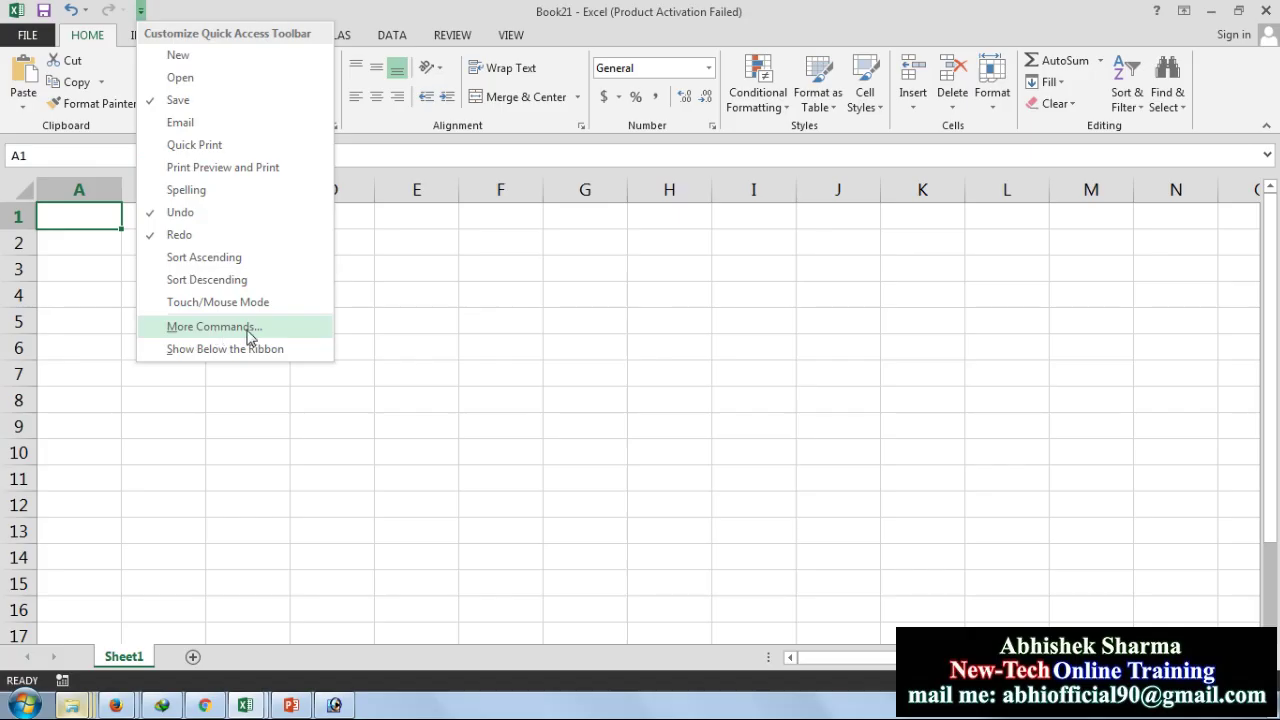
- In the Quick Access Toolbar settings of Excel Options, list Commands Not in the Ribbon
left_click(248, 337)
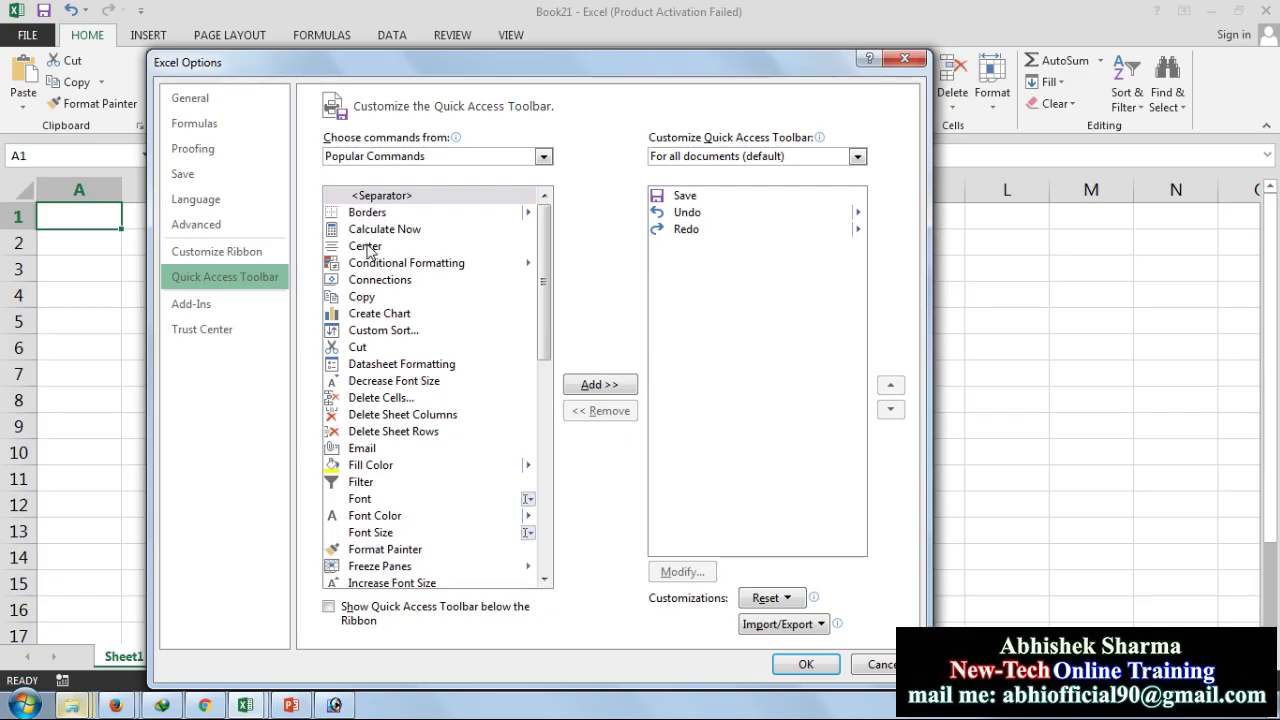
left_click_drag(544, 275, 545, 462)
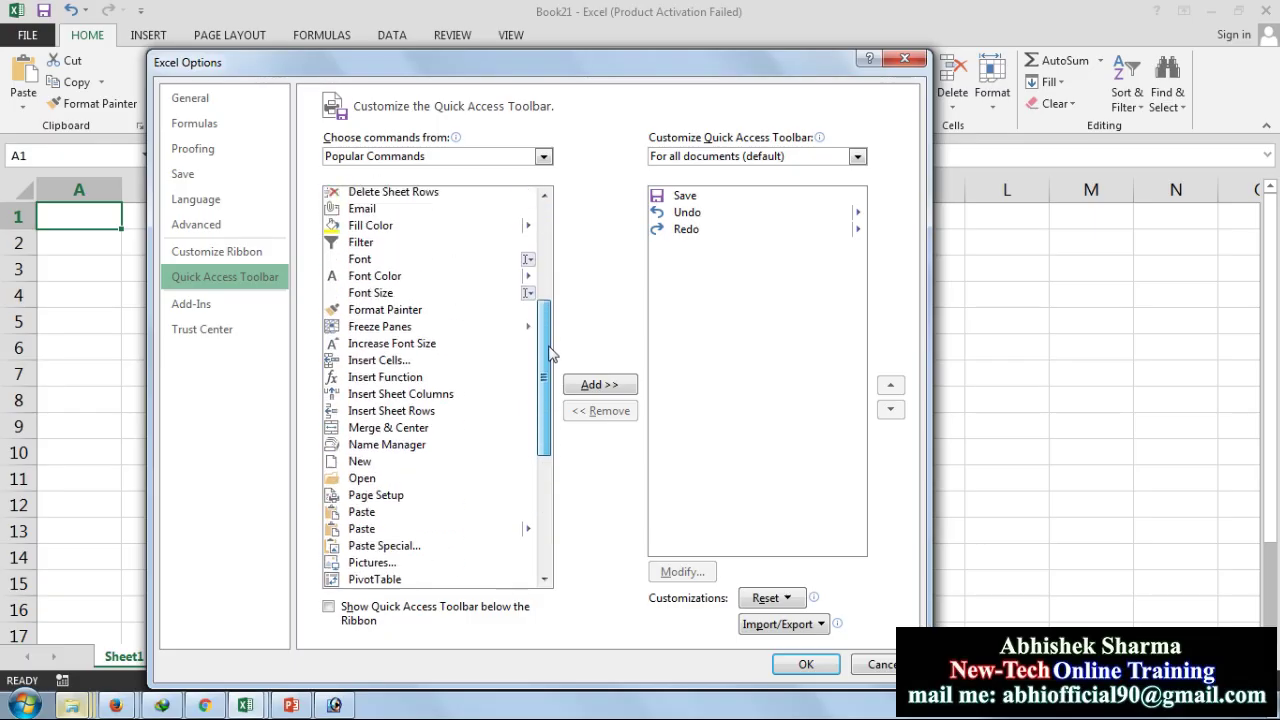
left_click_drag(544, 462, 560, 243)
left_click(544, 157)
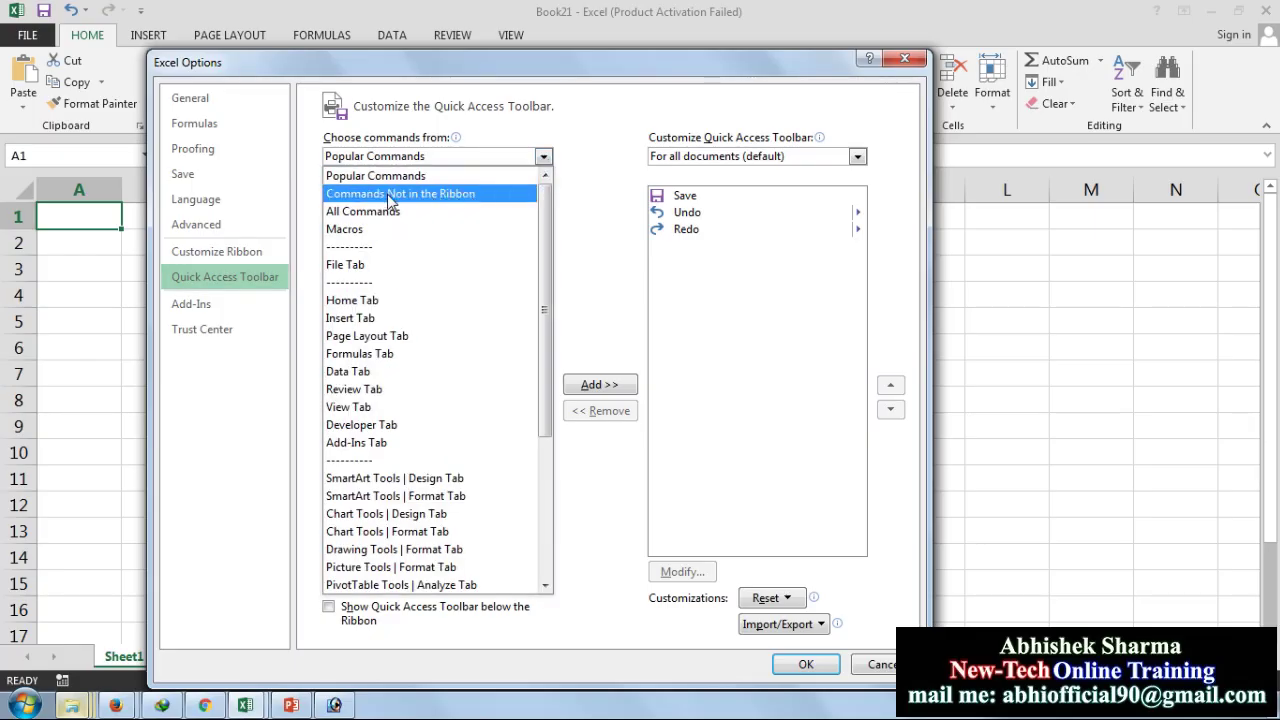
left_click(470, 194)
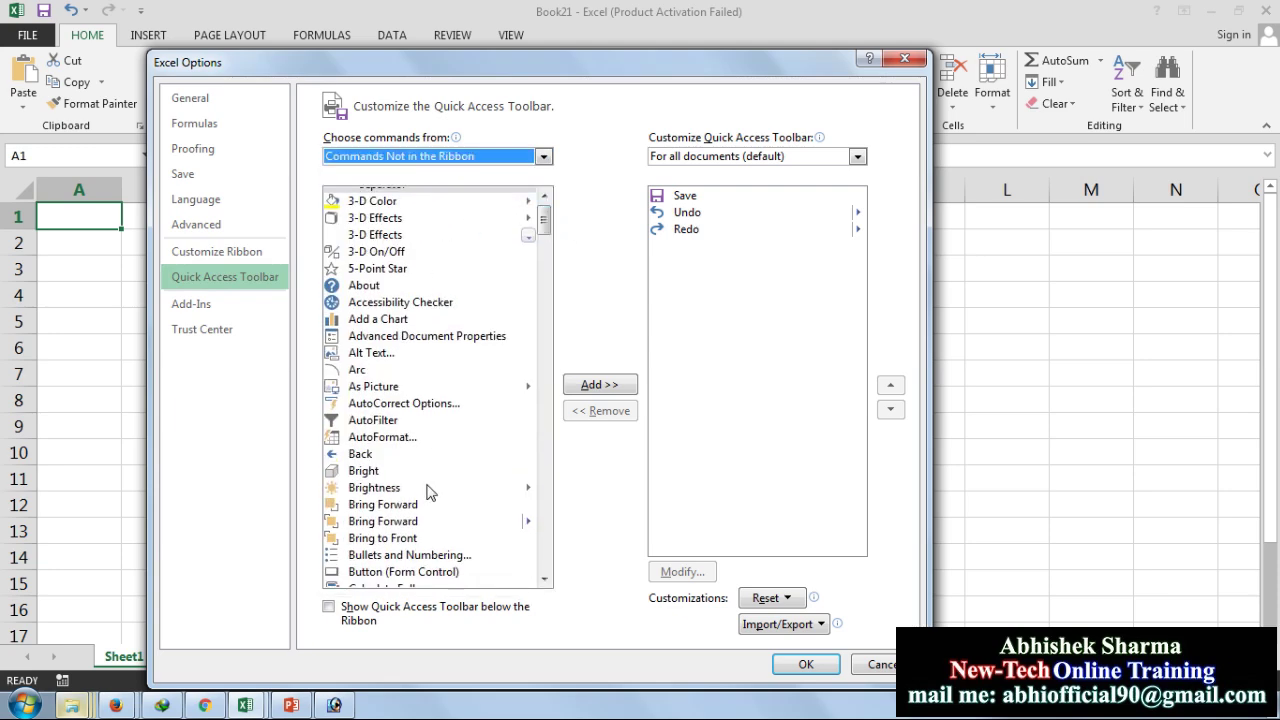
- Add the Form... command to the Quick Access Toolbar and apply the change
left_click_drag(543, 224, 541, 262)
left_click_drag(543, 458, 545, 216)
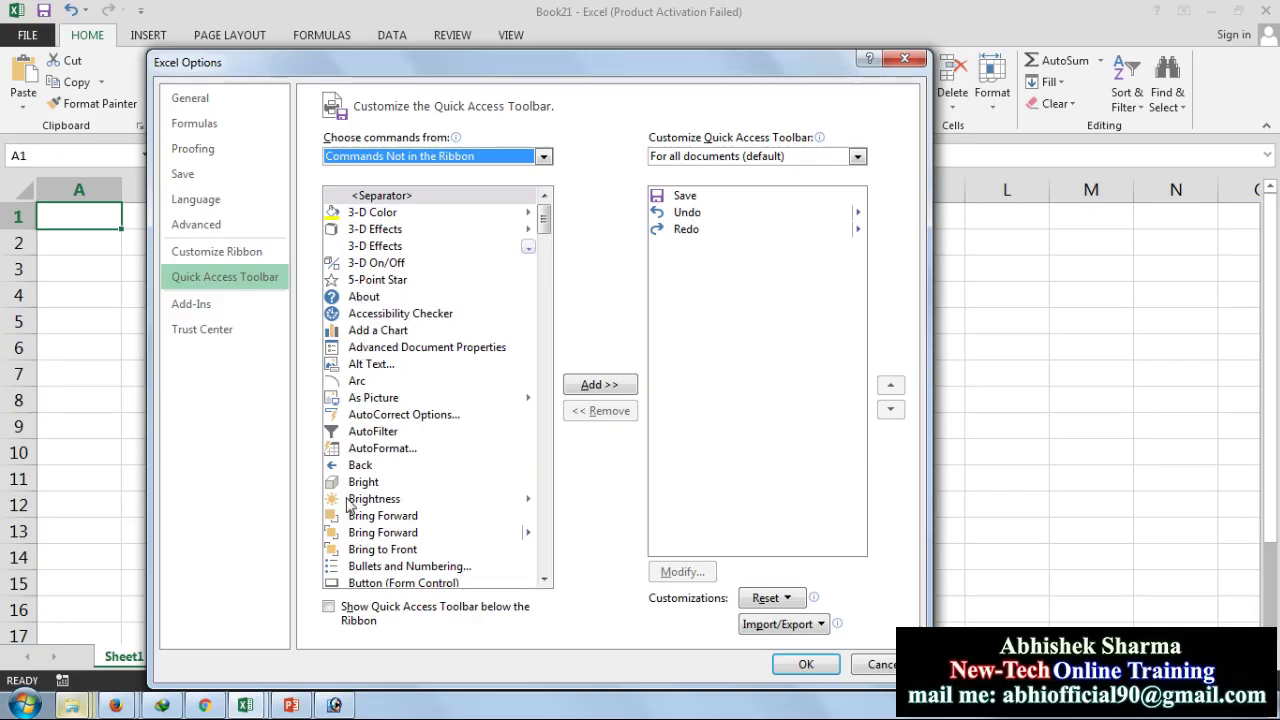
left_click_drag(544, 215, 547, 245)
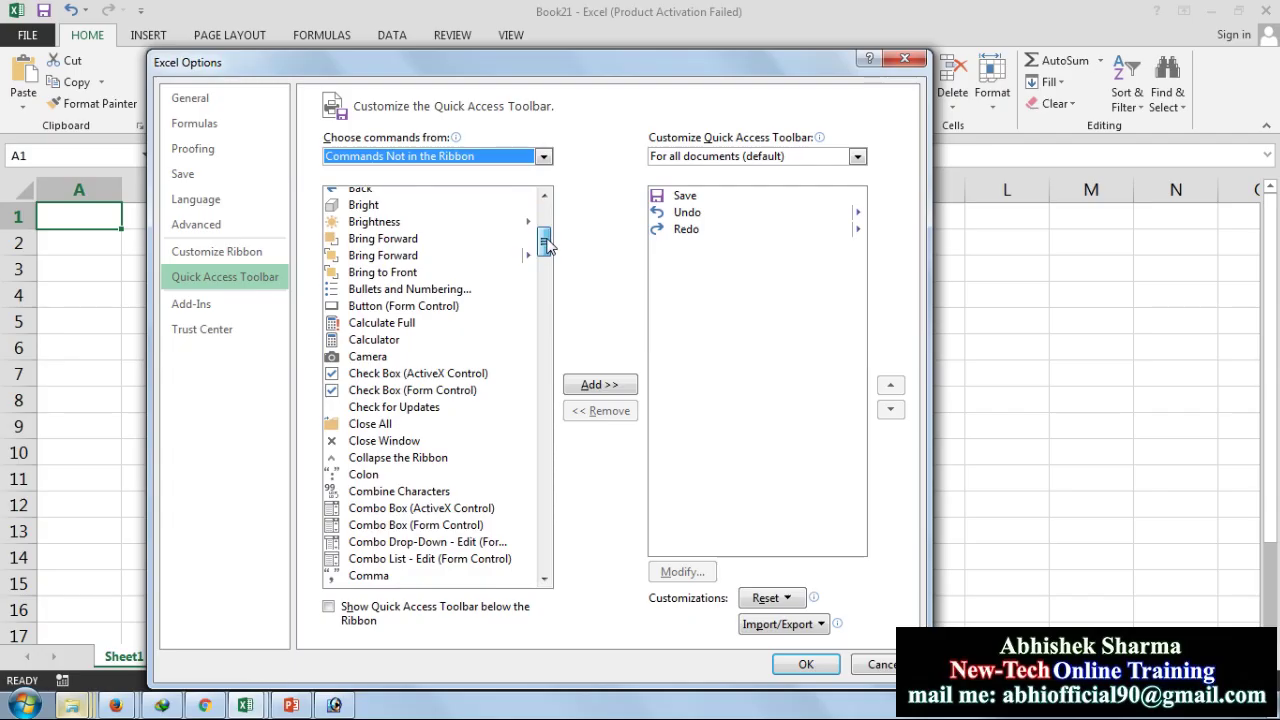
left_click_drag(547, 245, 552, 283)
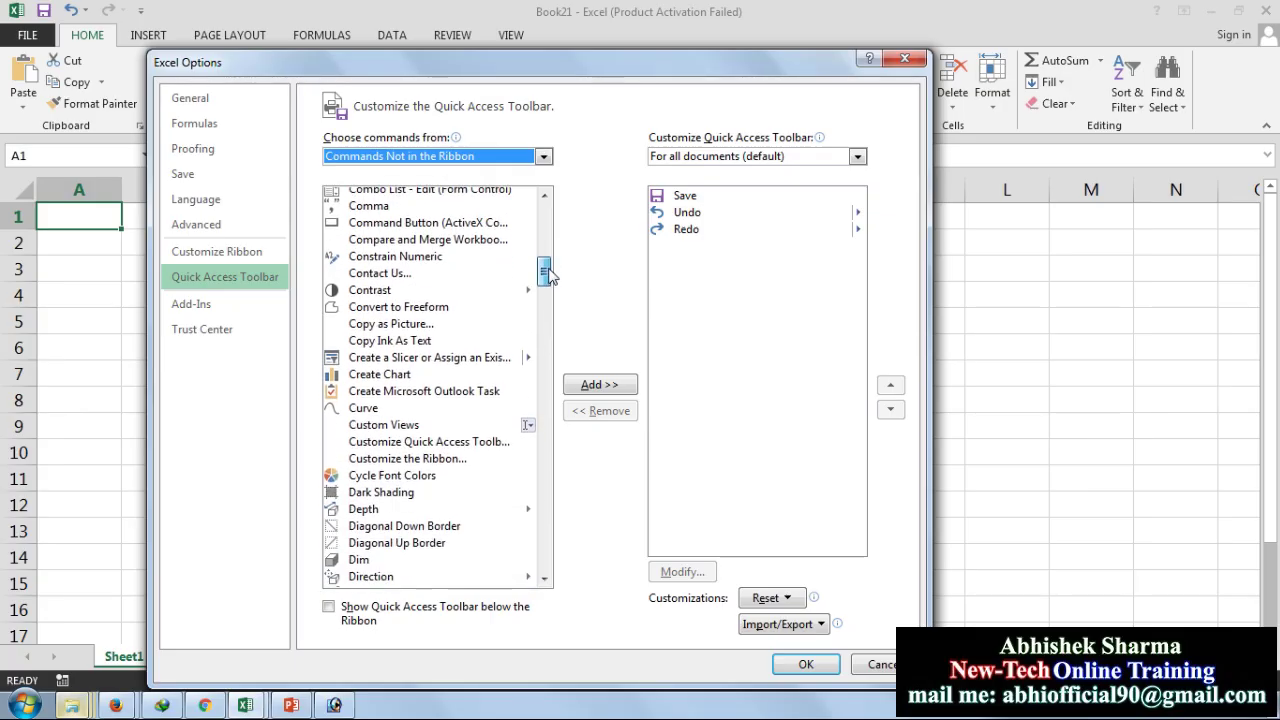
left_click_drag(552, 283, 555, 324)
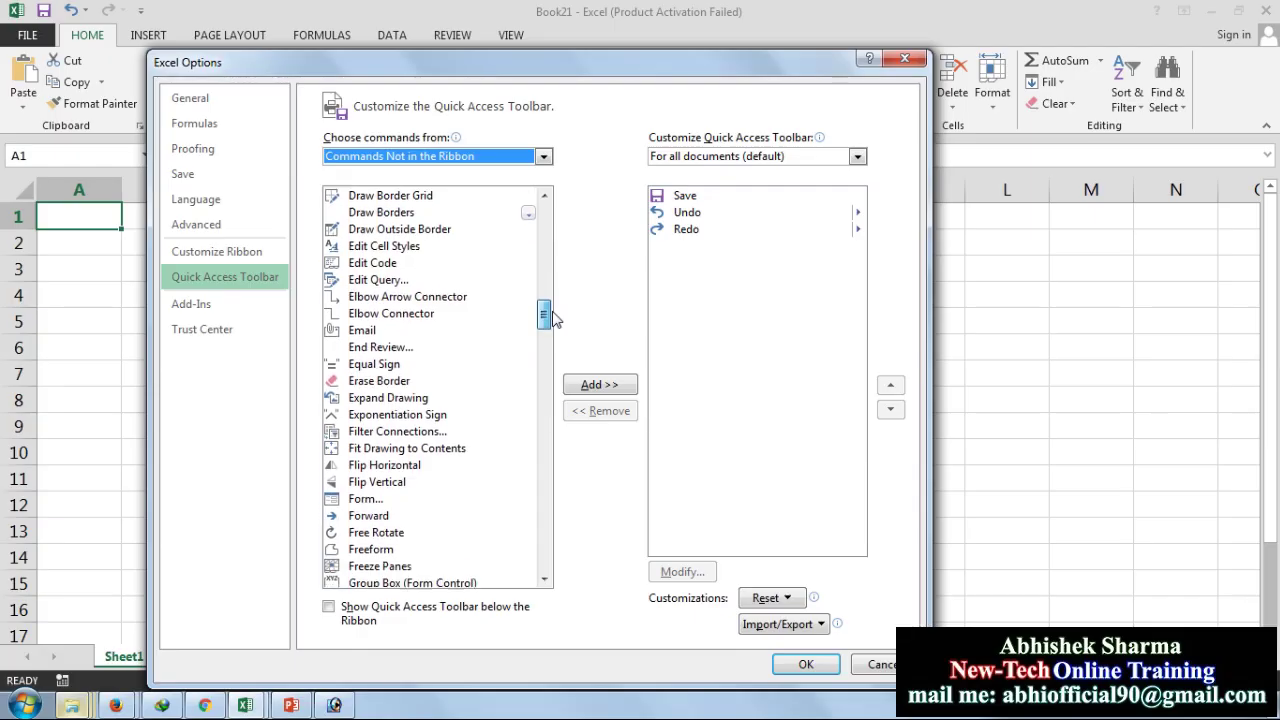
left_click_drag(555, 324, 546, 330)
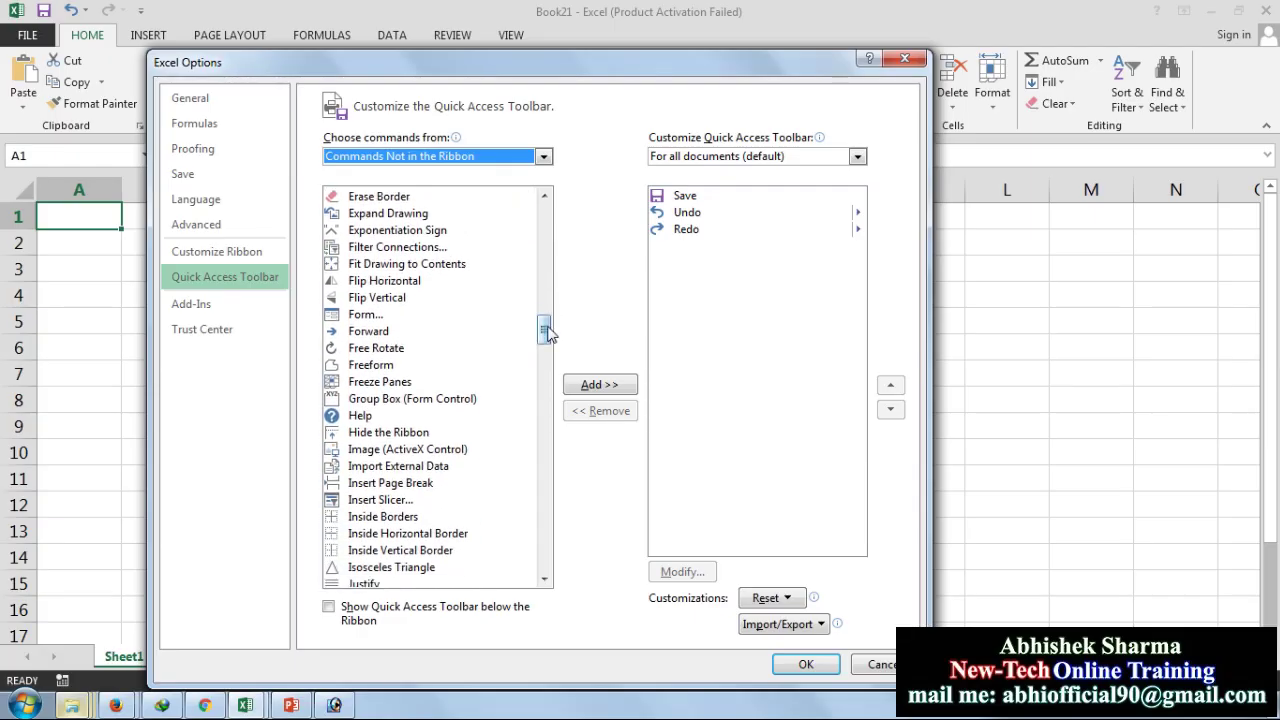
left_click(358, 316)
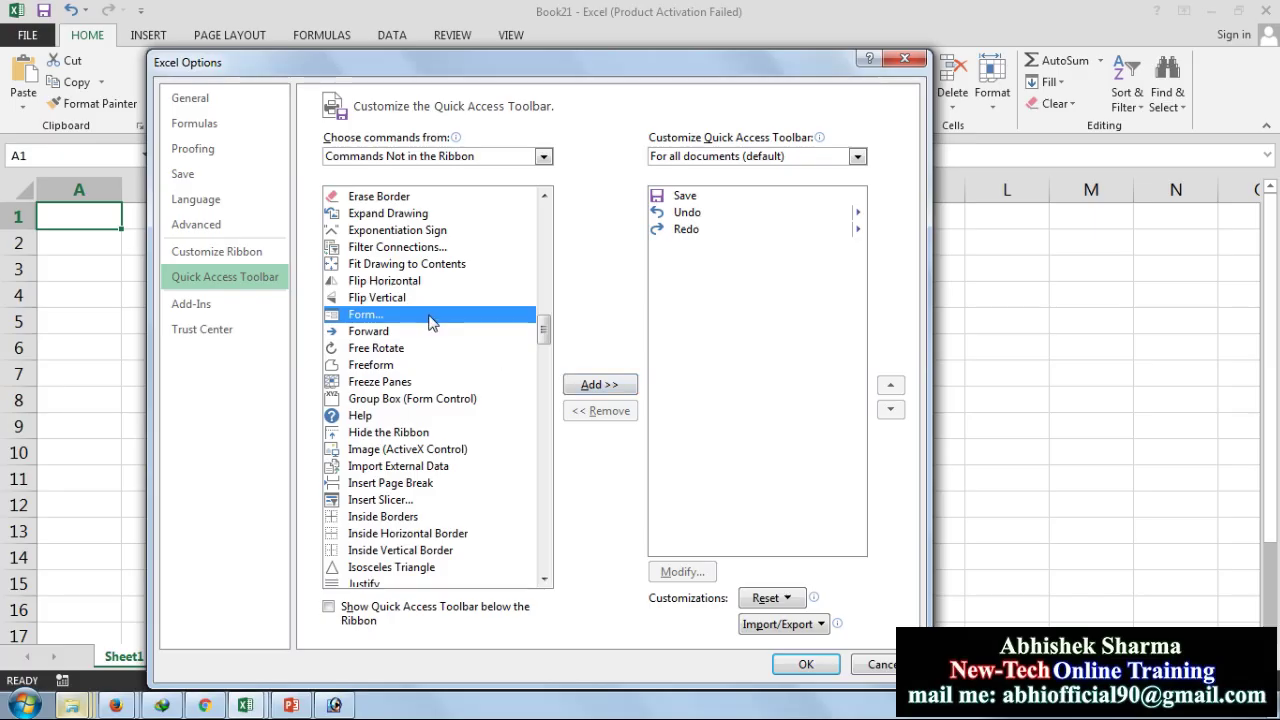
left_click(590, 385)
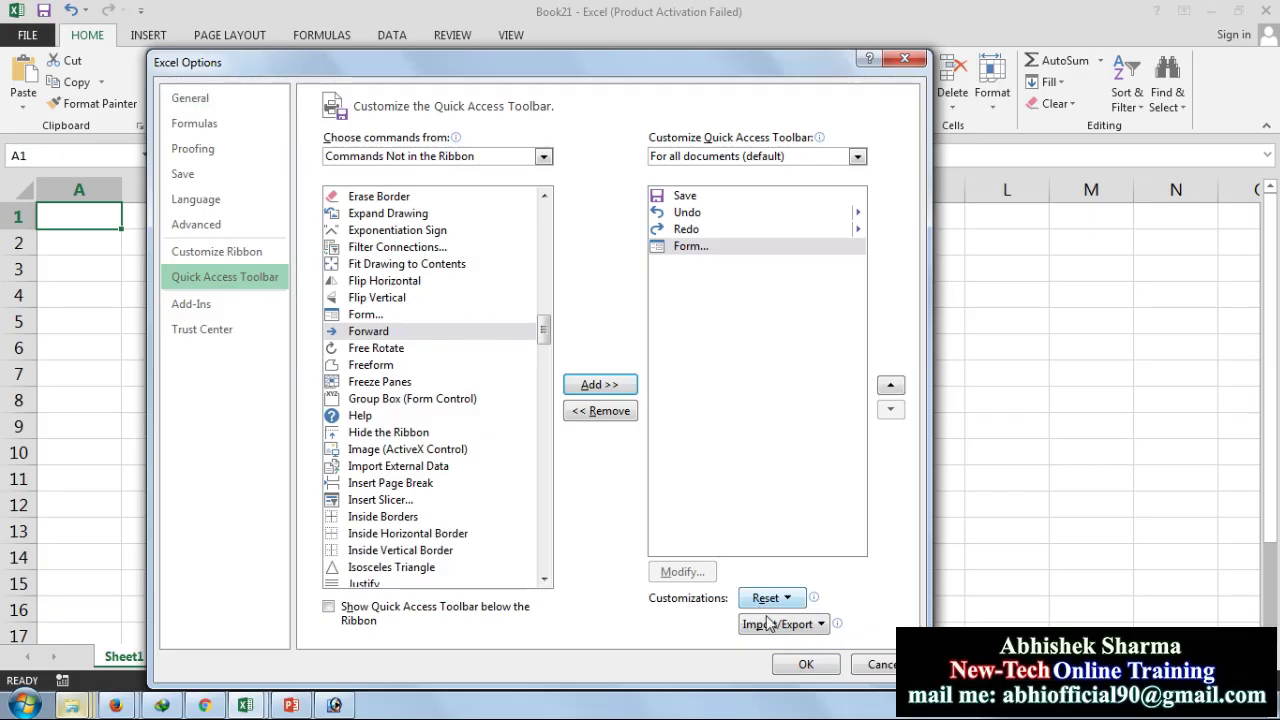
left_click(800, 665)
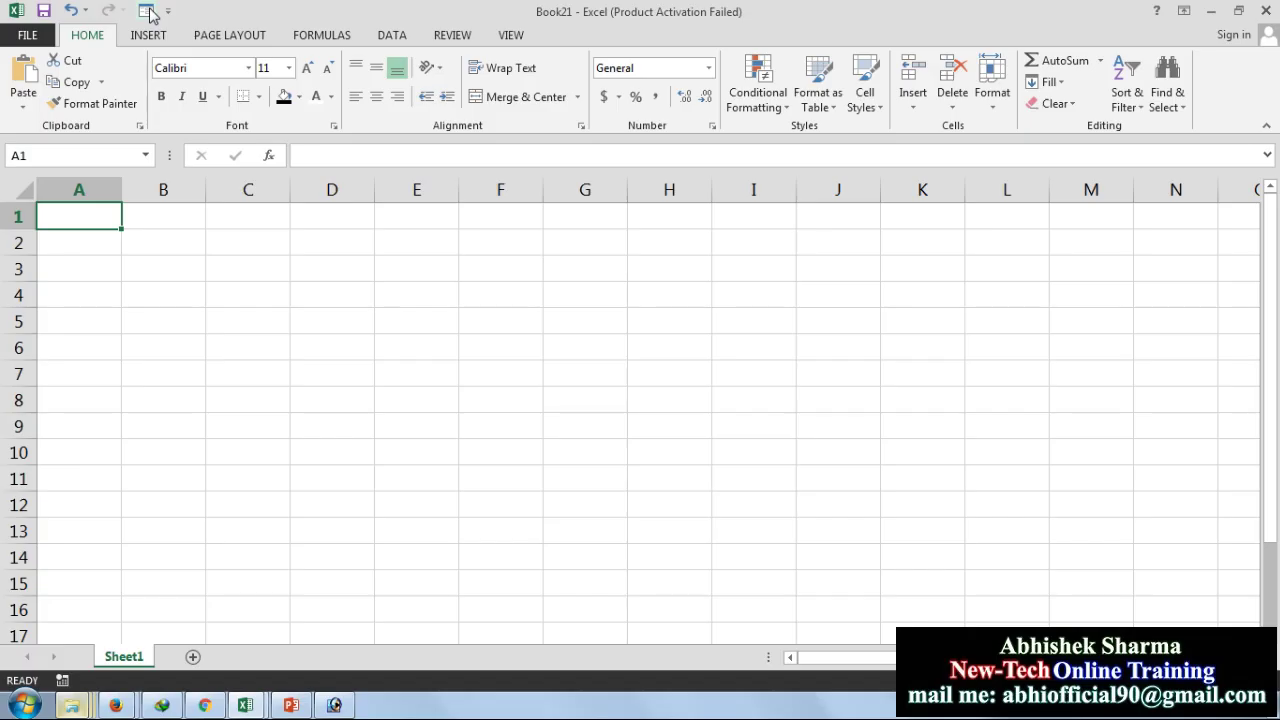
- After dismissing the Form error, enter headers NAME and DEGI. in A1 and B1
left_click(148, 12)
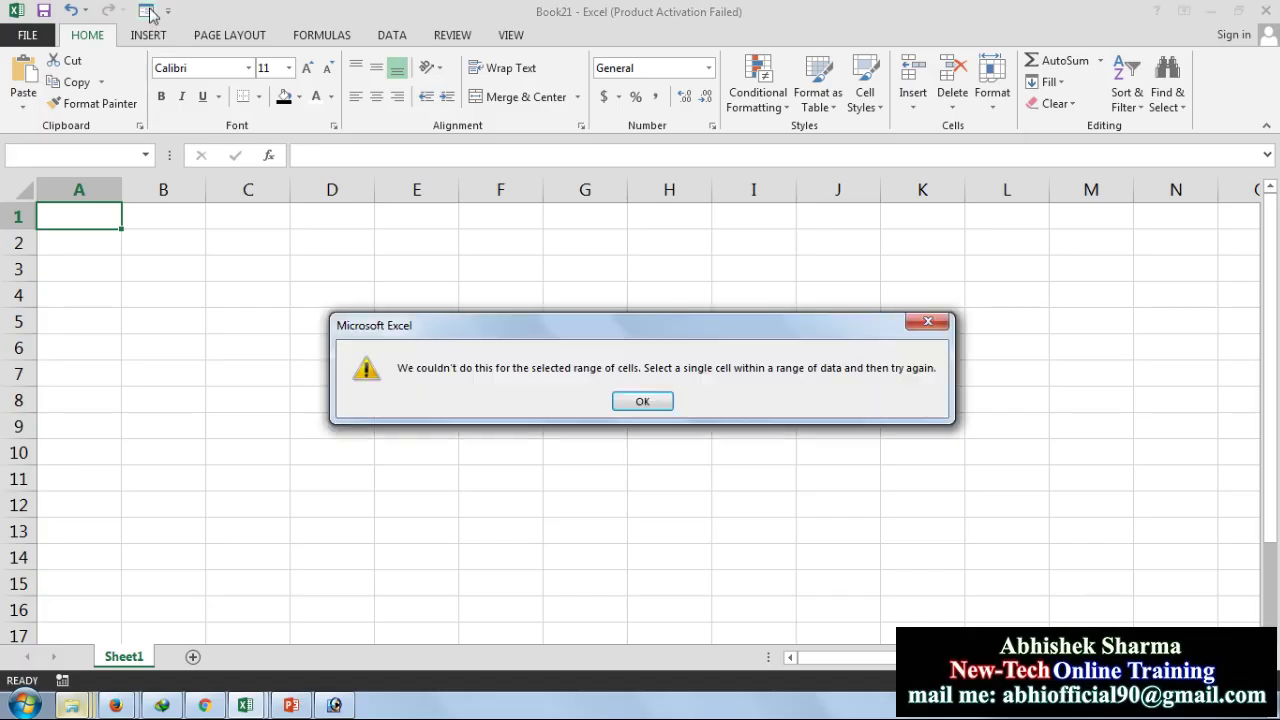
left_click(668, 402)
left_click(256, 240)
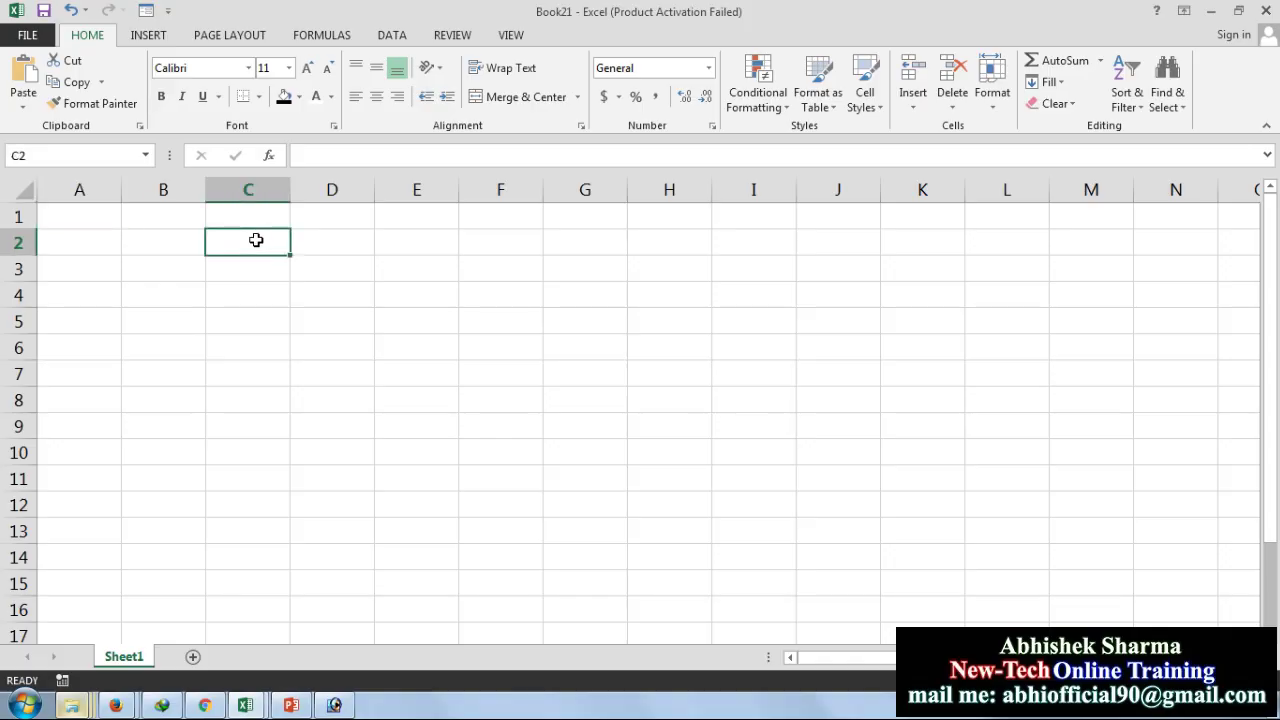
left_click(64, 212)
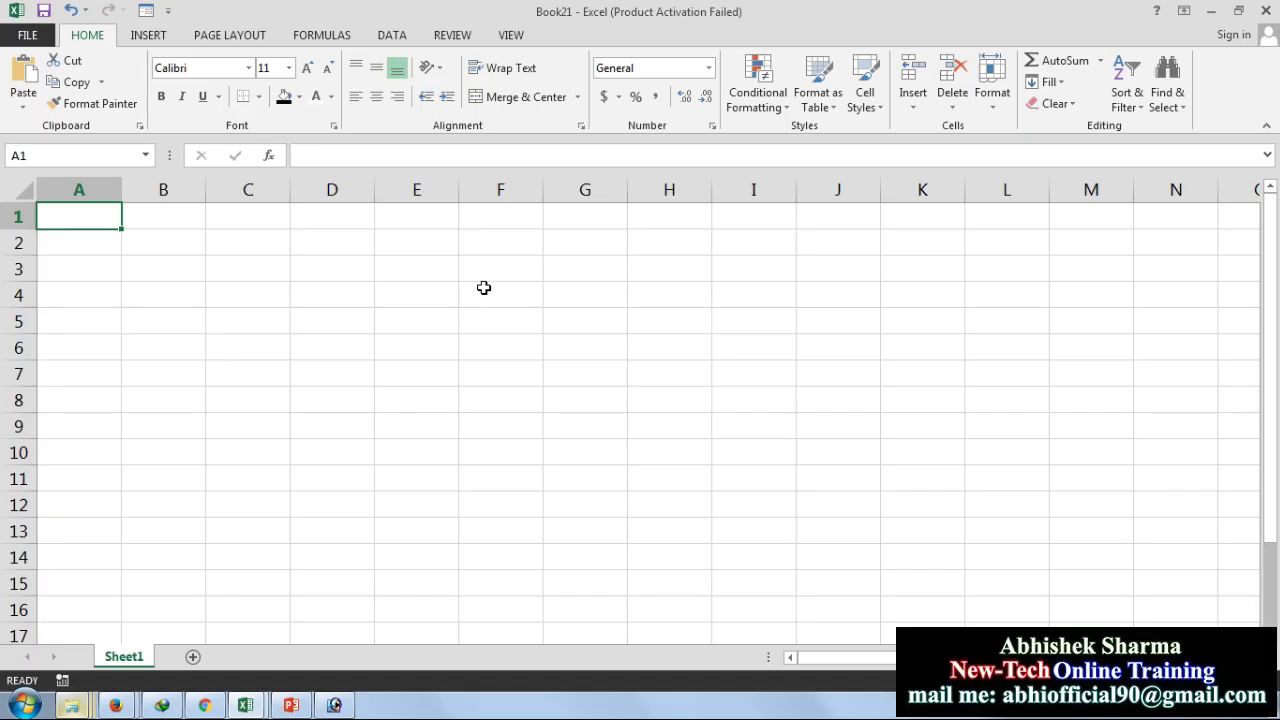
type("NAME")
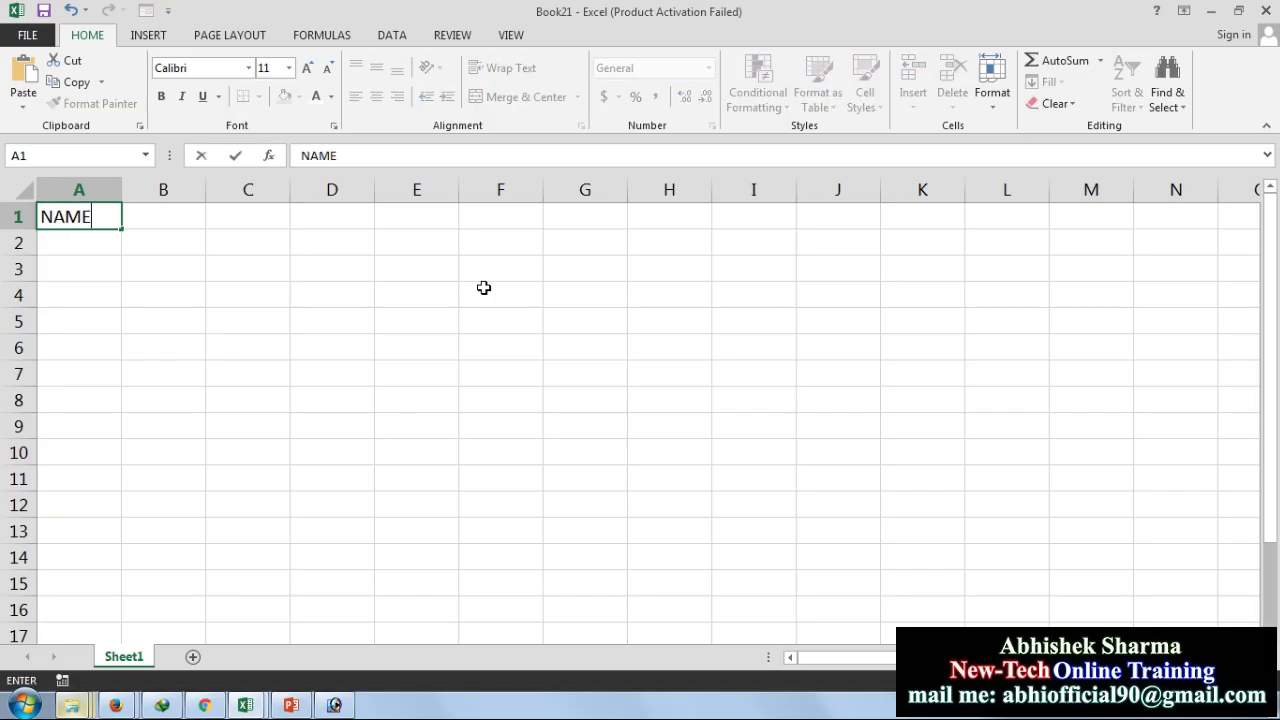
key("Tab")
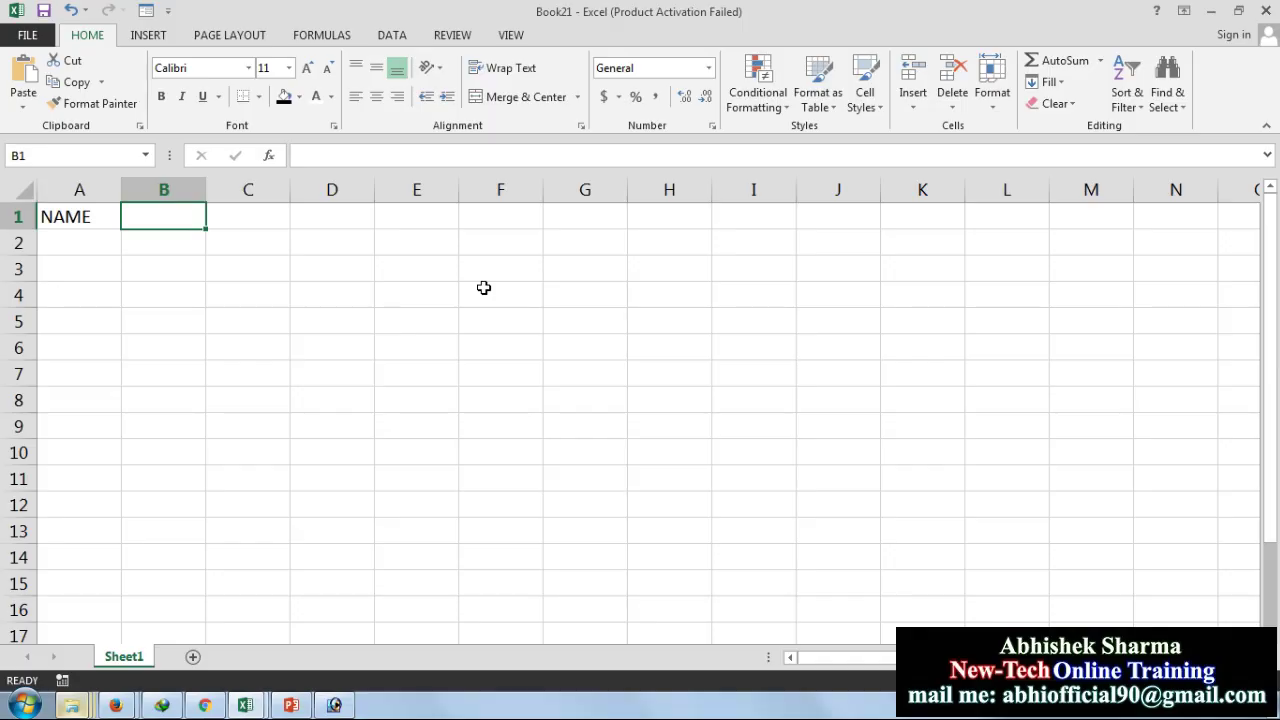
type("DEGI.")
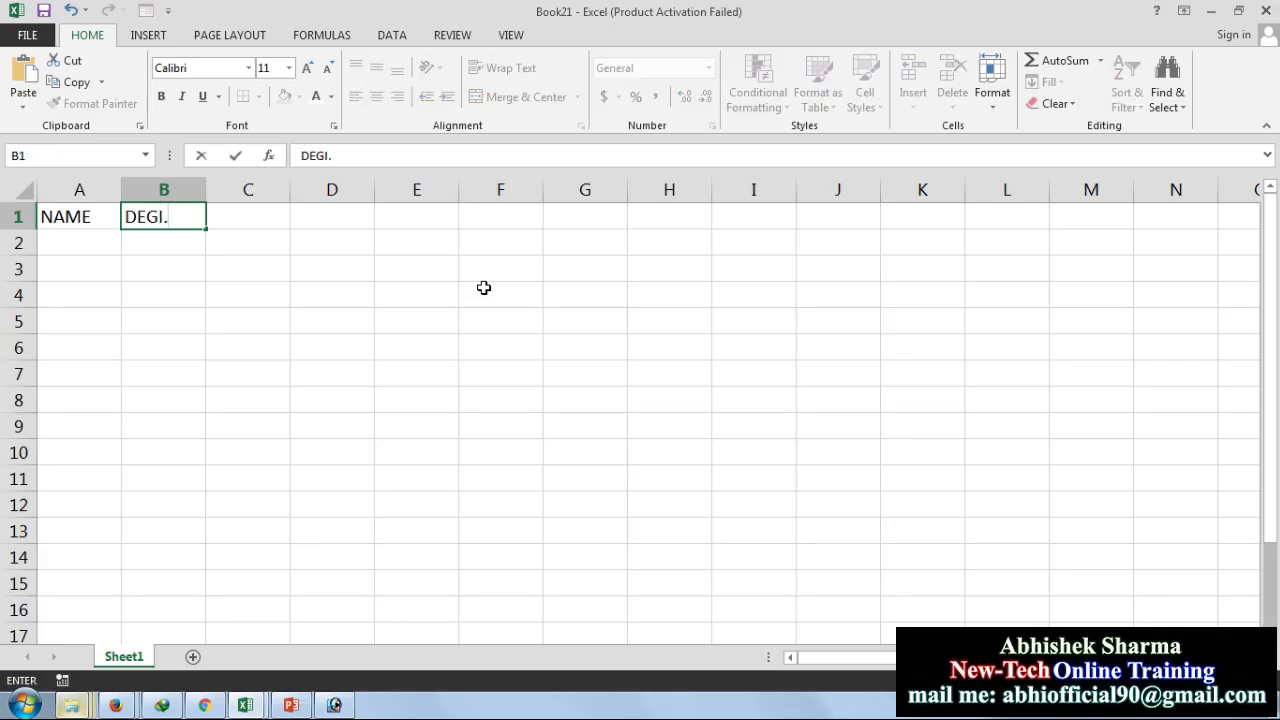
key("Tab")
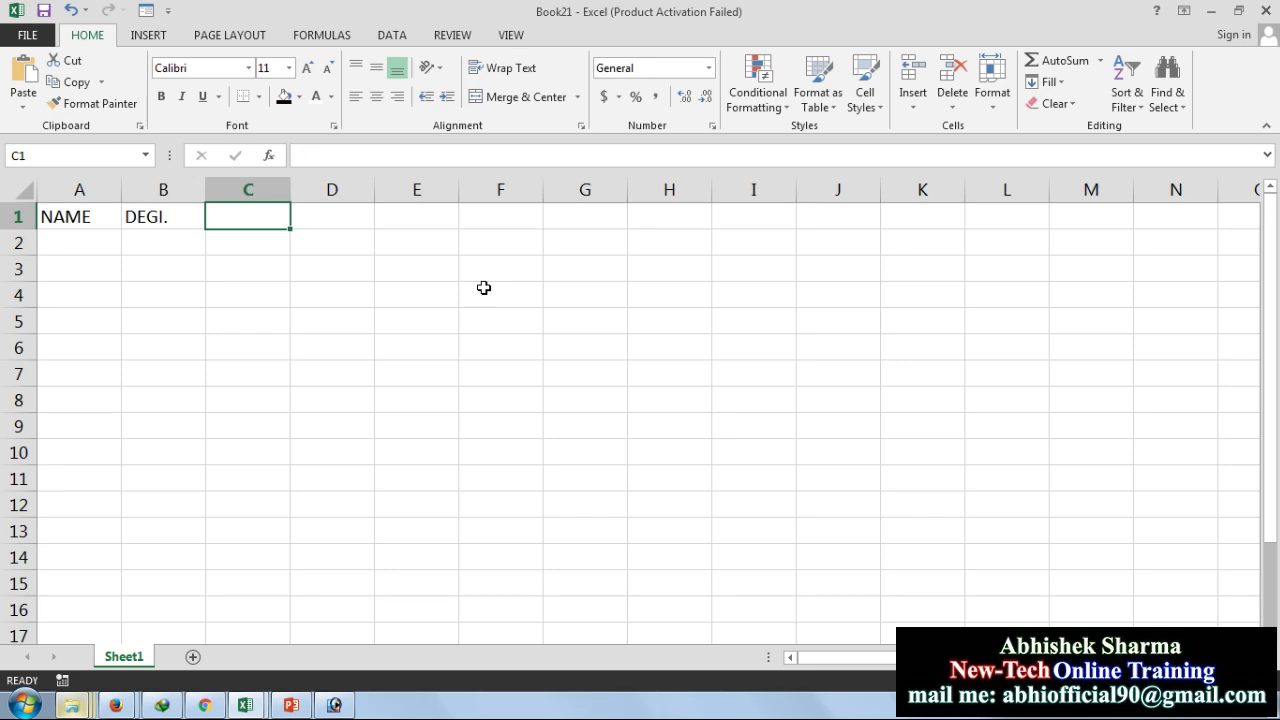
key("Left")
key("Left")
key("Right")
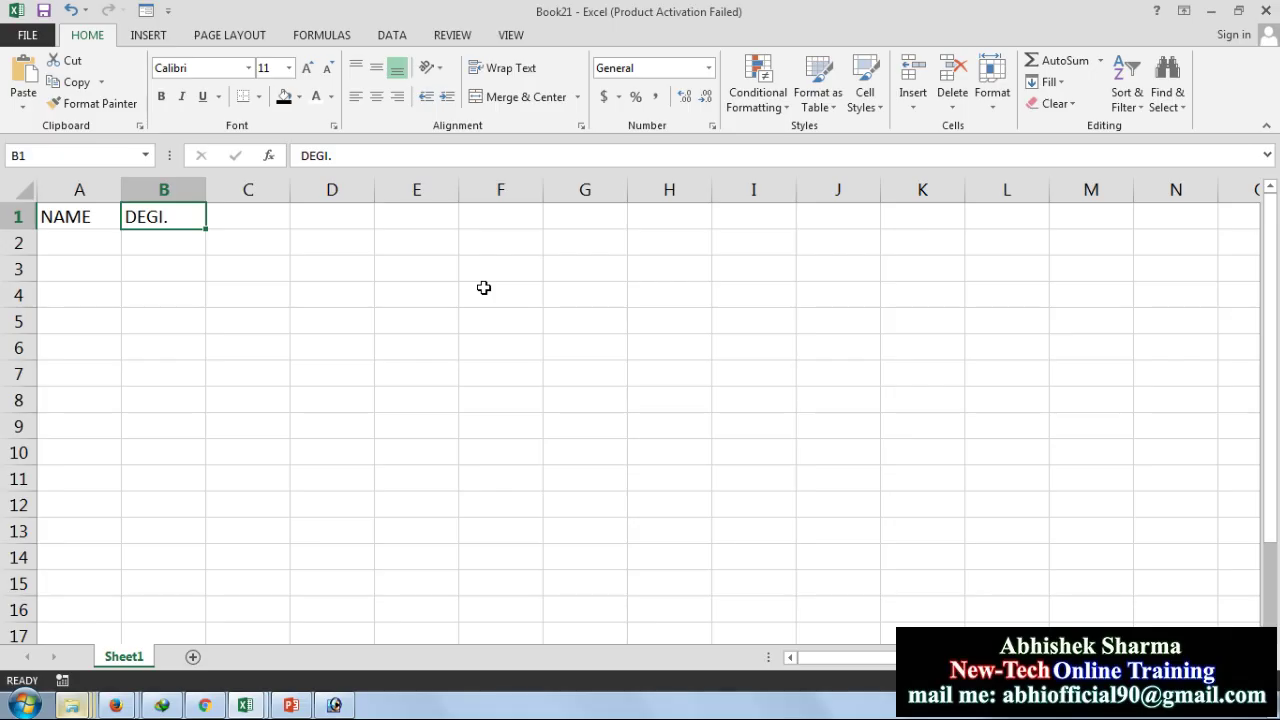
key("Right")
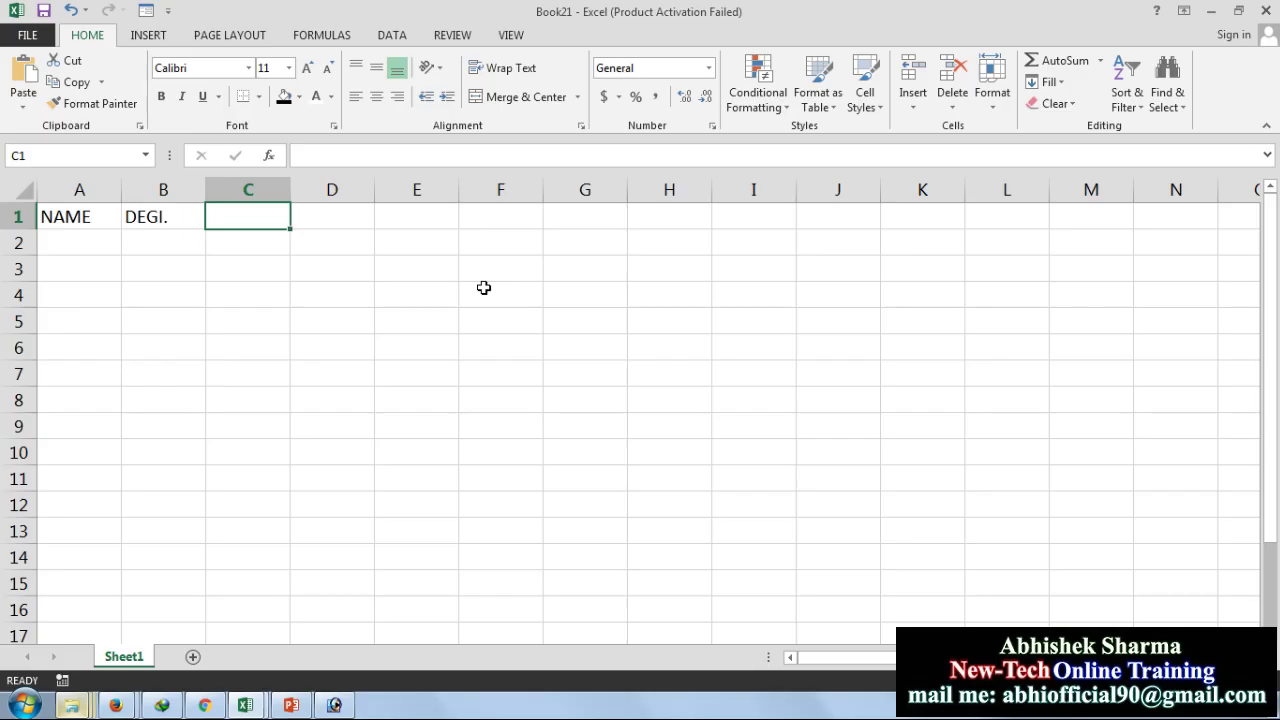
- Enter headers SALARY, CITY, STATE and COUNTRY in C1 through F1
type("SALARY")
key("Tab")
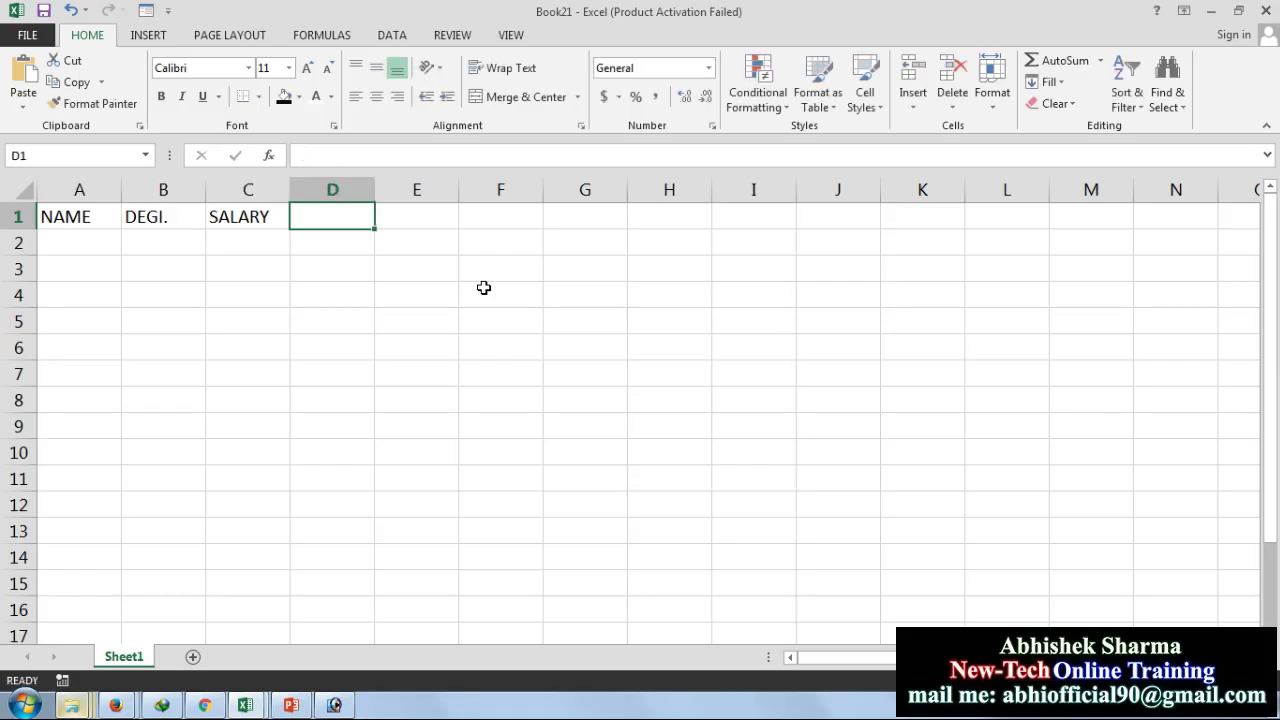
type("CITY")
key("Tab")
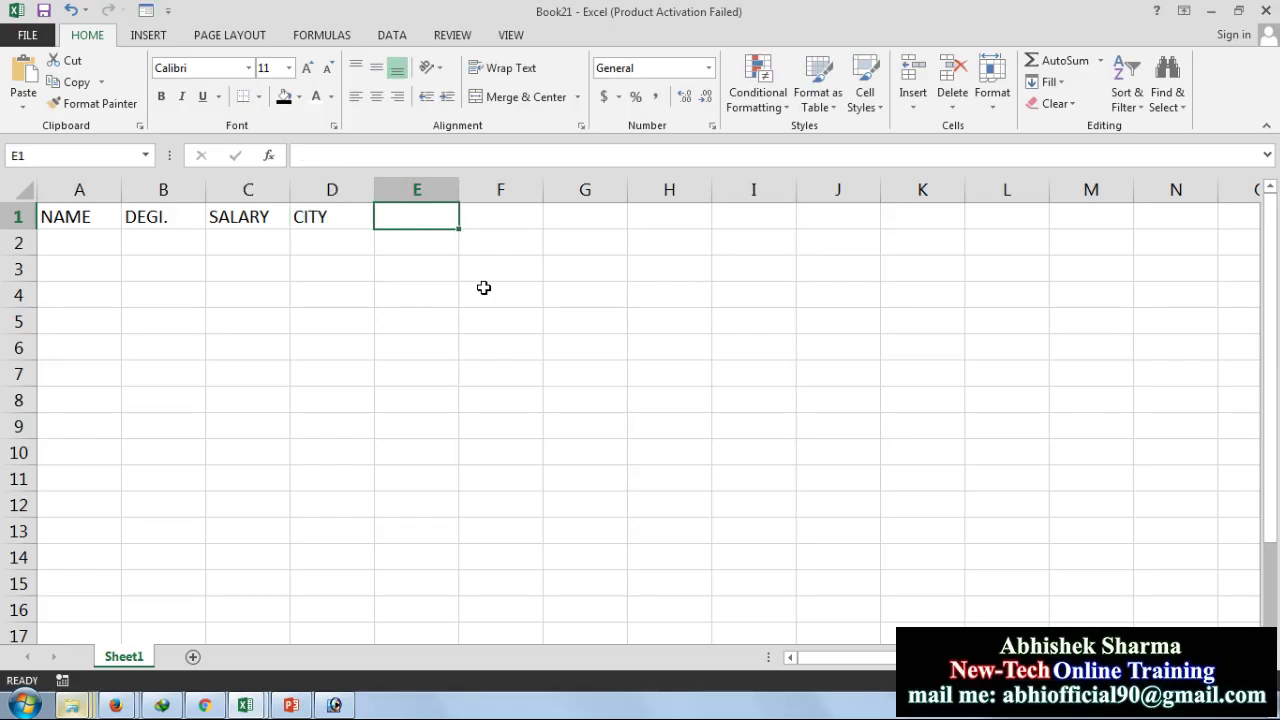
type("STATE")
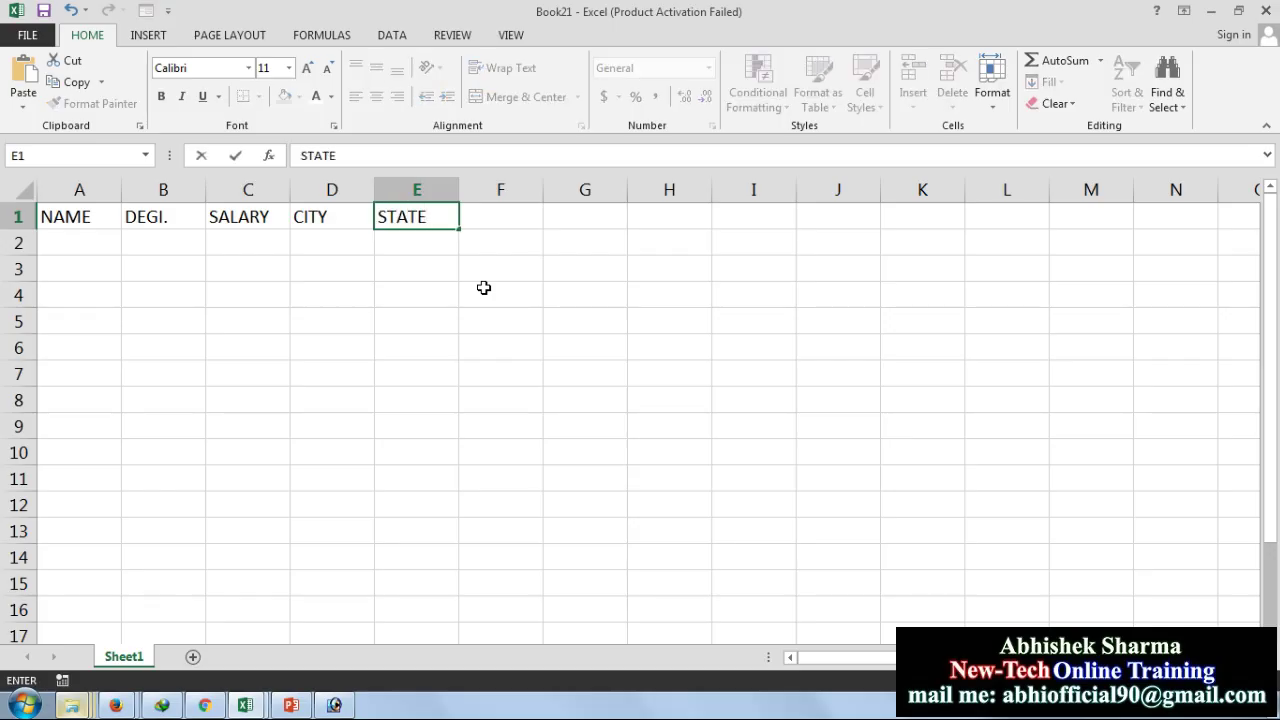
key("Tab")
type("COUNTRY")
key("Return")
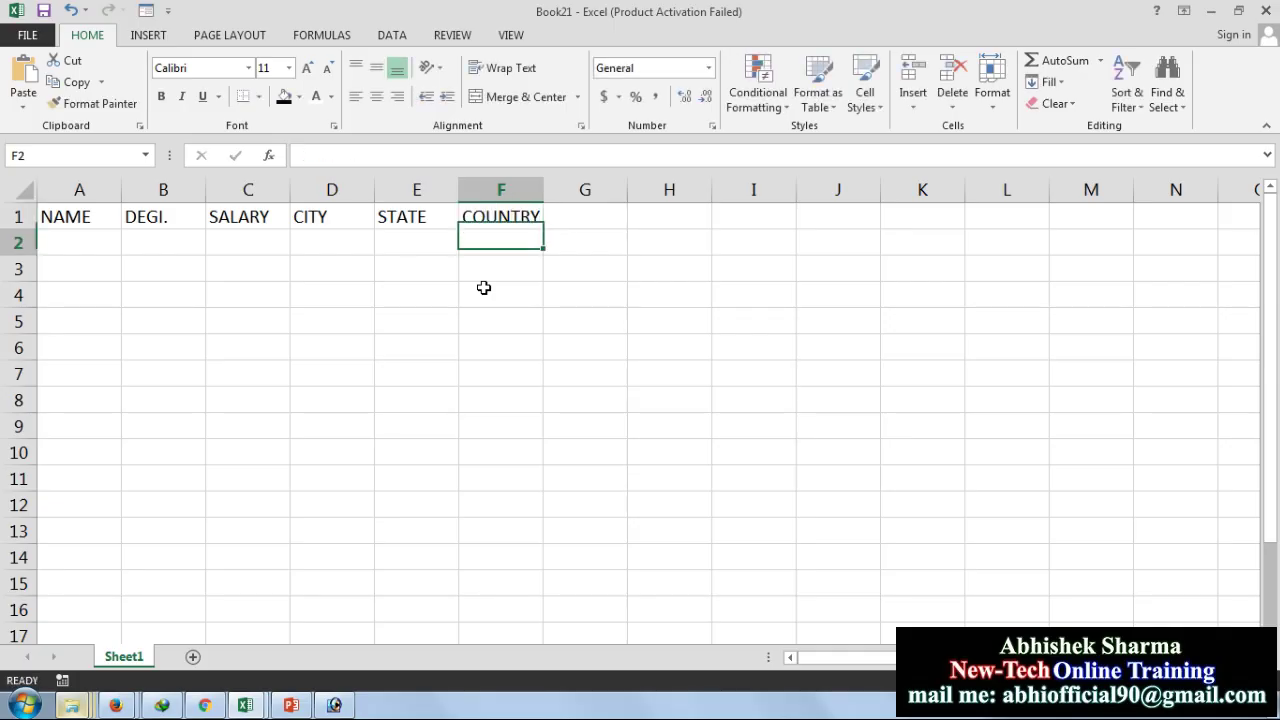
left_click_drag(42, 218, 486, 219)
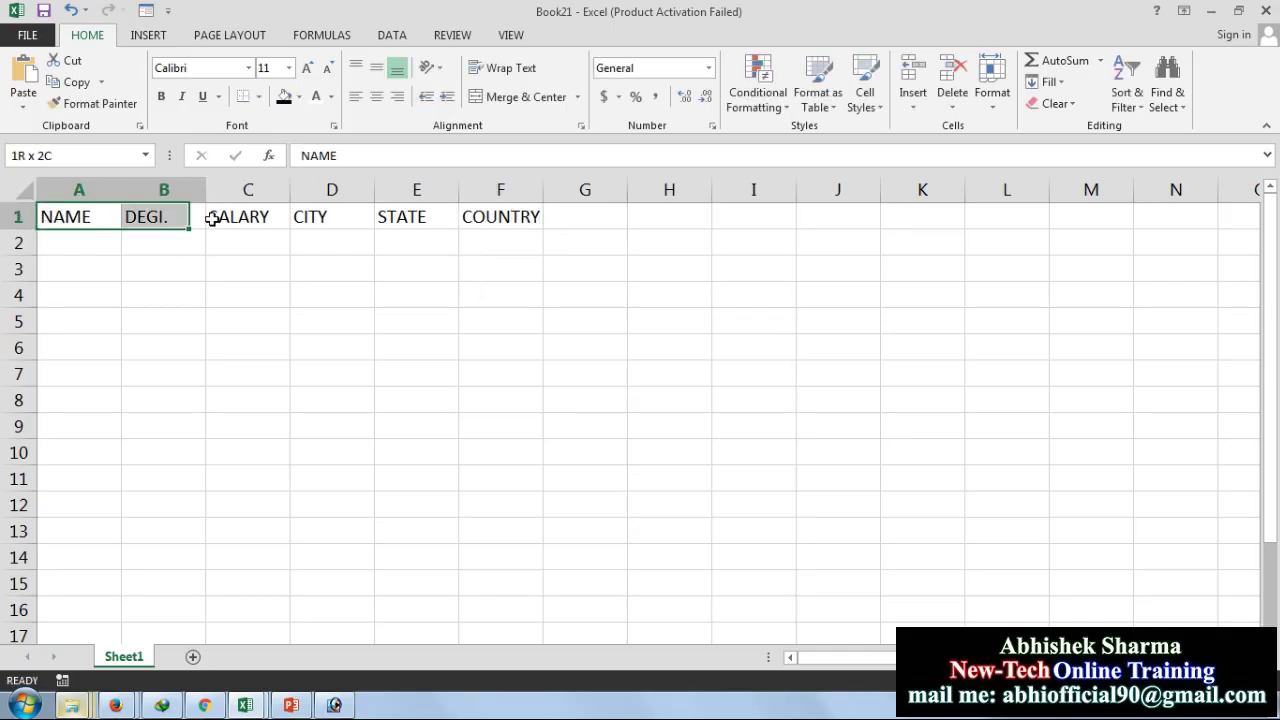
- Give the A1:F1 headers a black fill and bold text
left_click(284, 96)
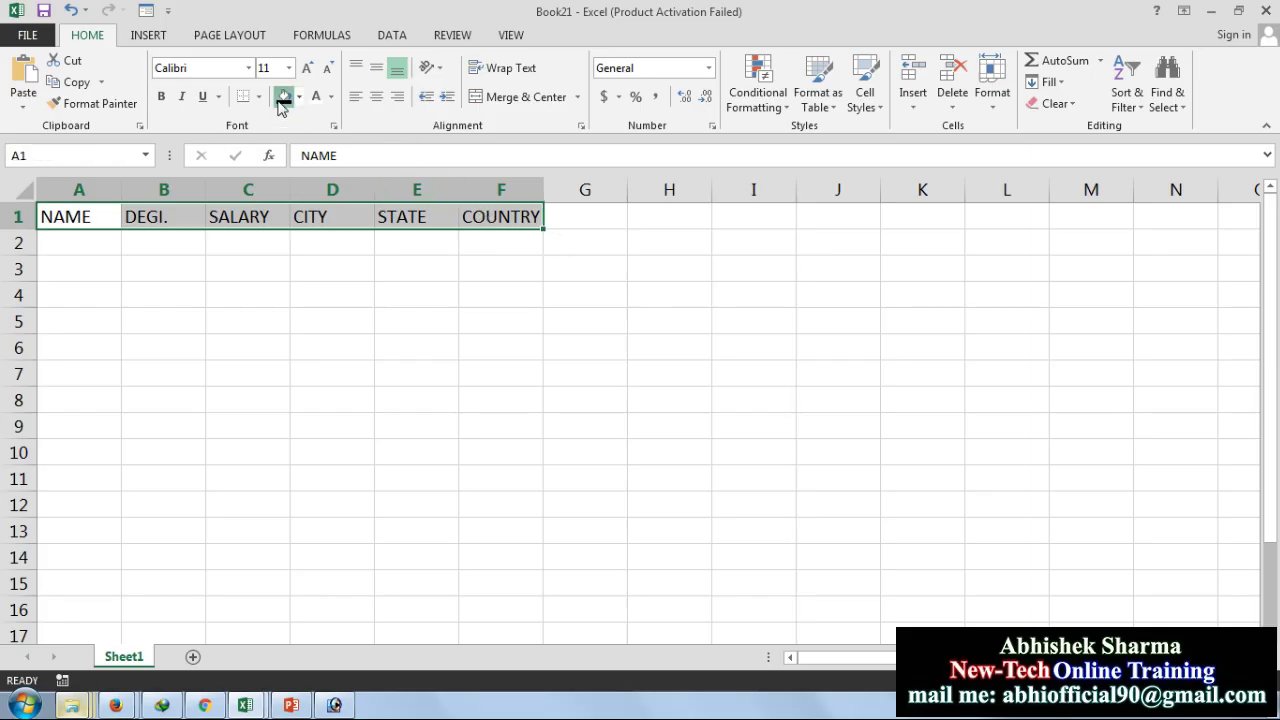
left_click(162, 97)
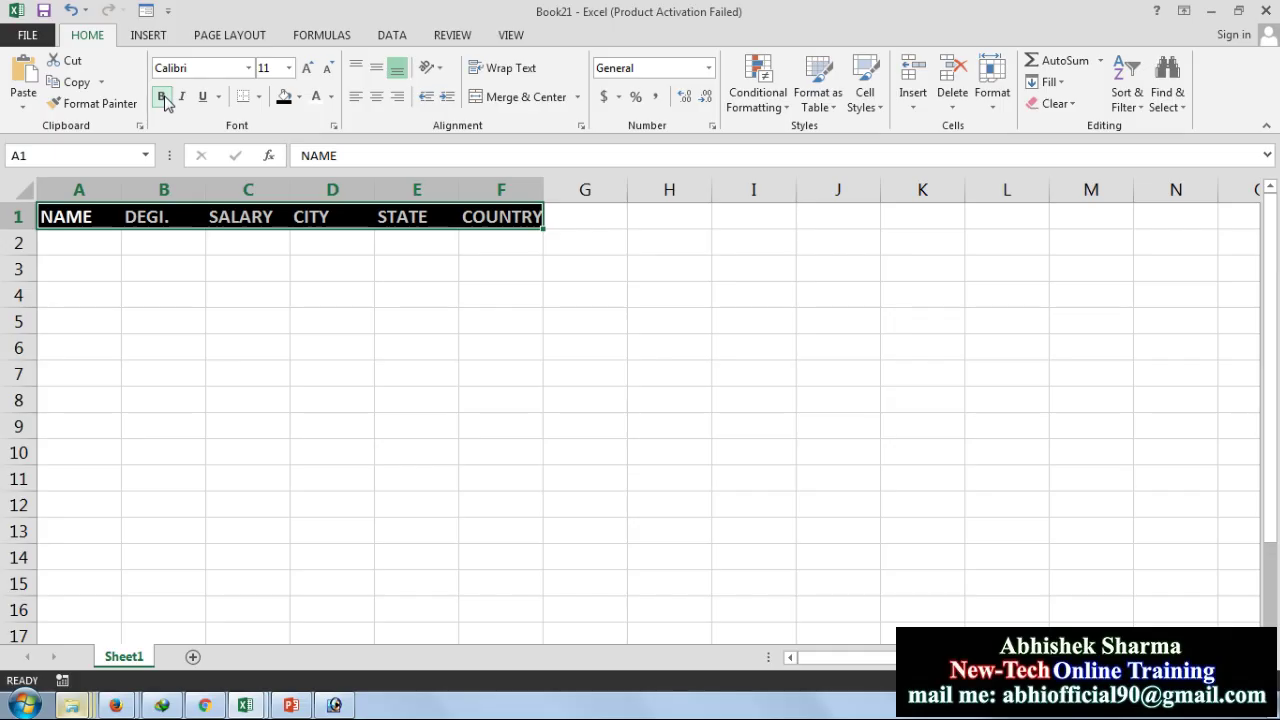
left_click(213, 301)
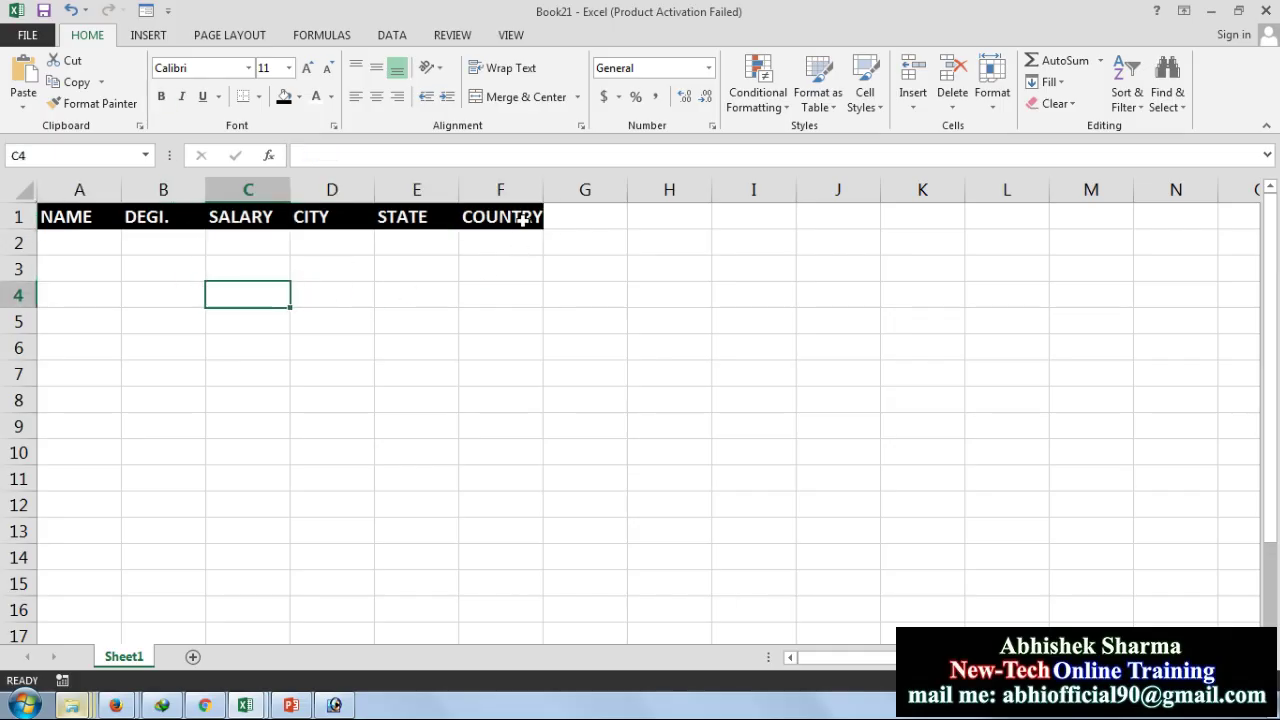
- Apply All Borders to cells A1:F2
left_click_drag(520, 243, 12, 204)
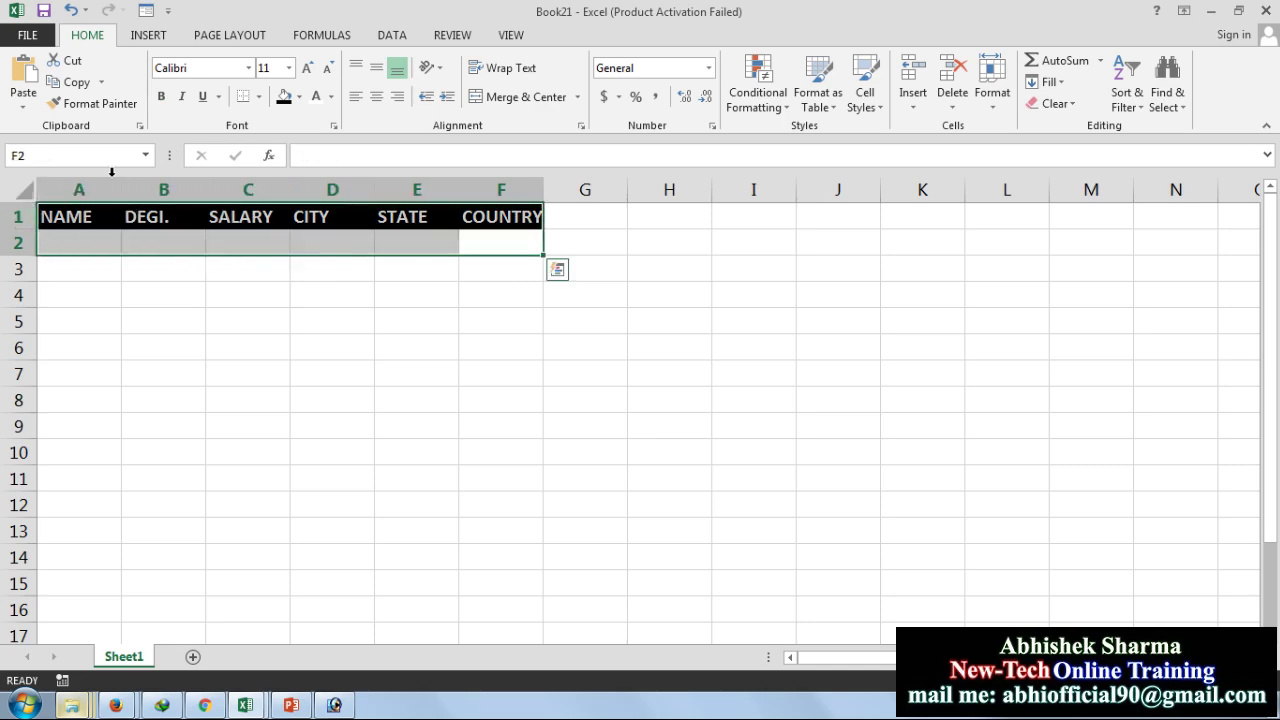
left_click(259, 97)
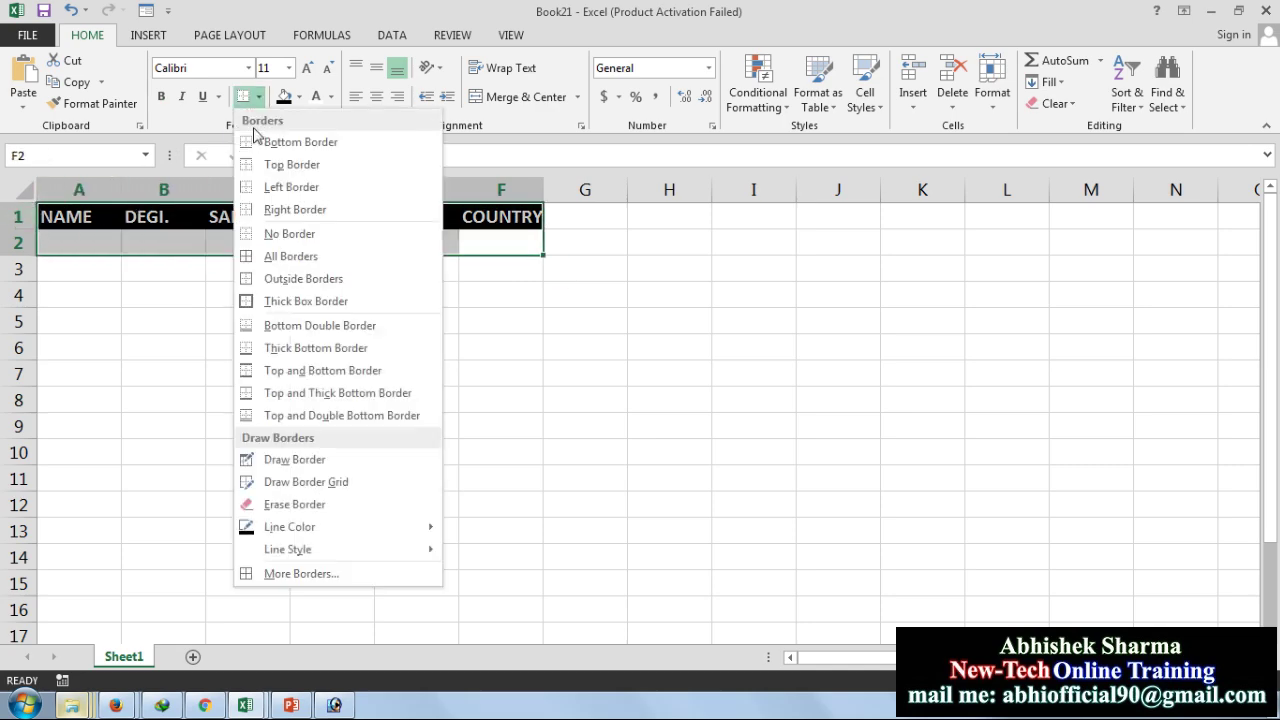
left_click(272, 256)
left_click(256, 412)
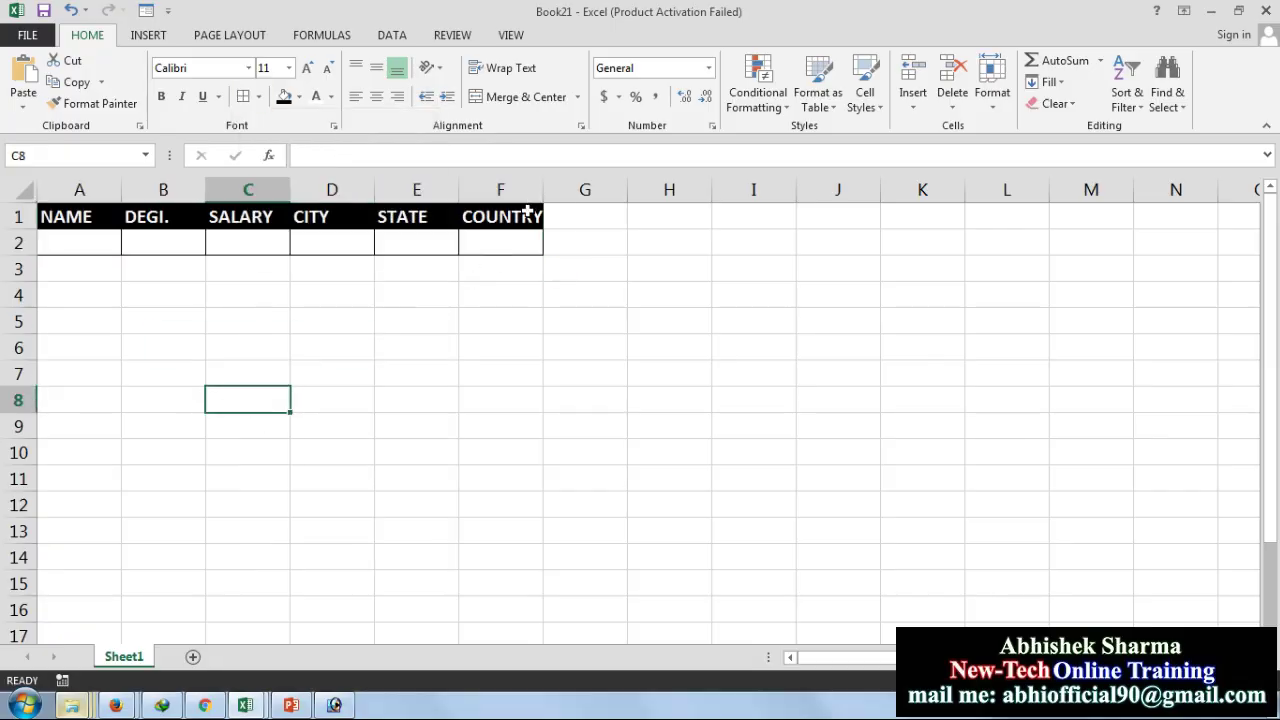
left_click_drag(526, 217, 34, 214)
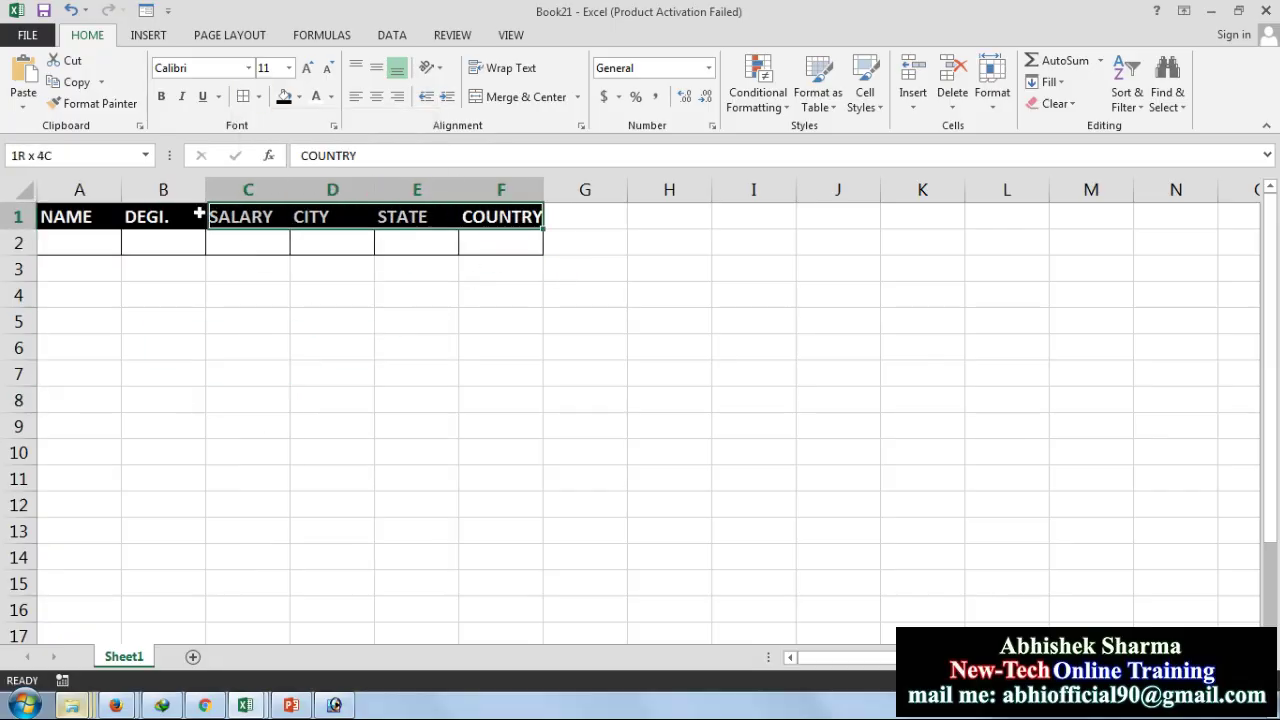
left_click_drag(493, 252, 51, 213)
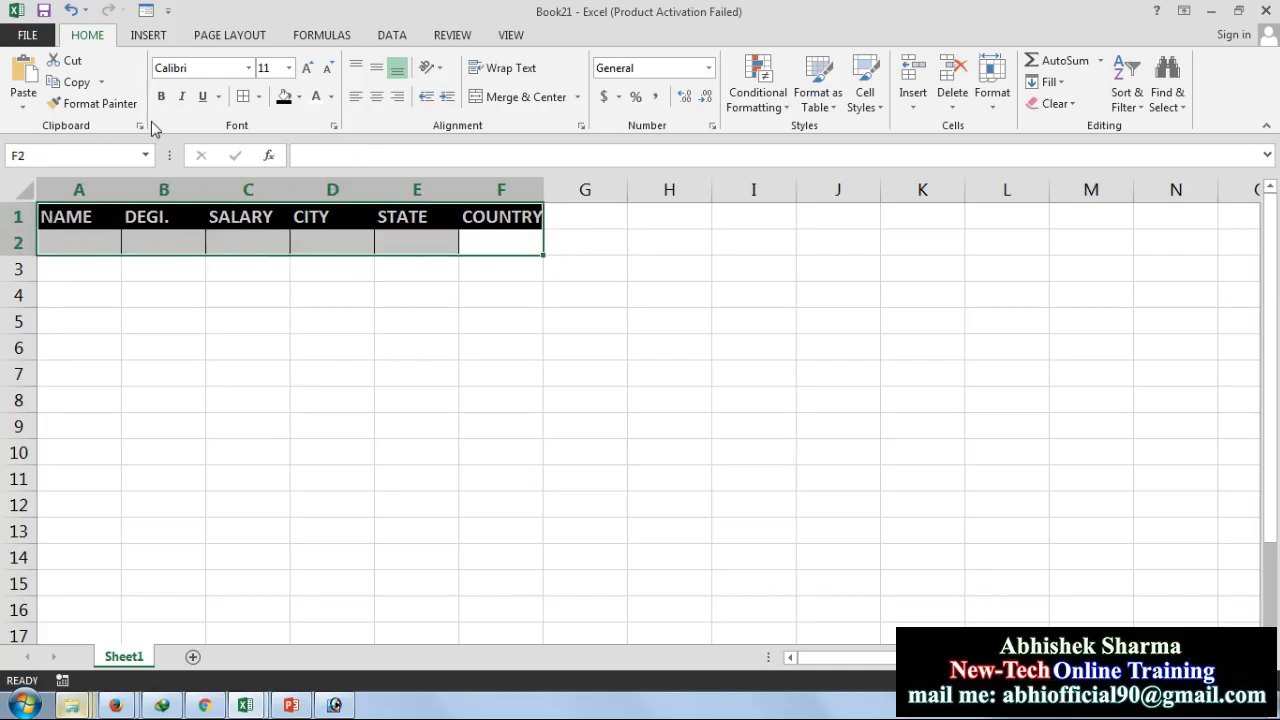
- Open the data form from the Quick Access Toolbar, accepting row 1 as field labels
left_click(146, 12)
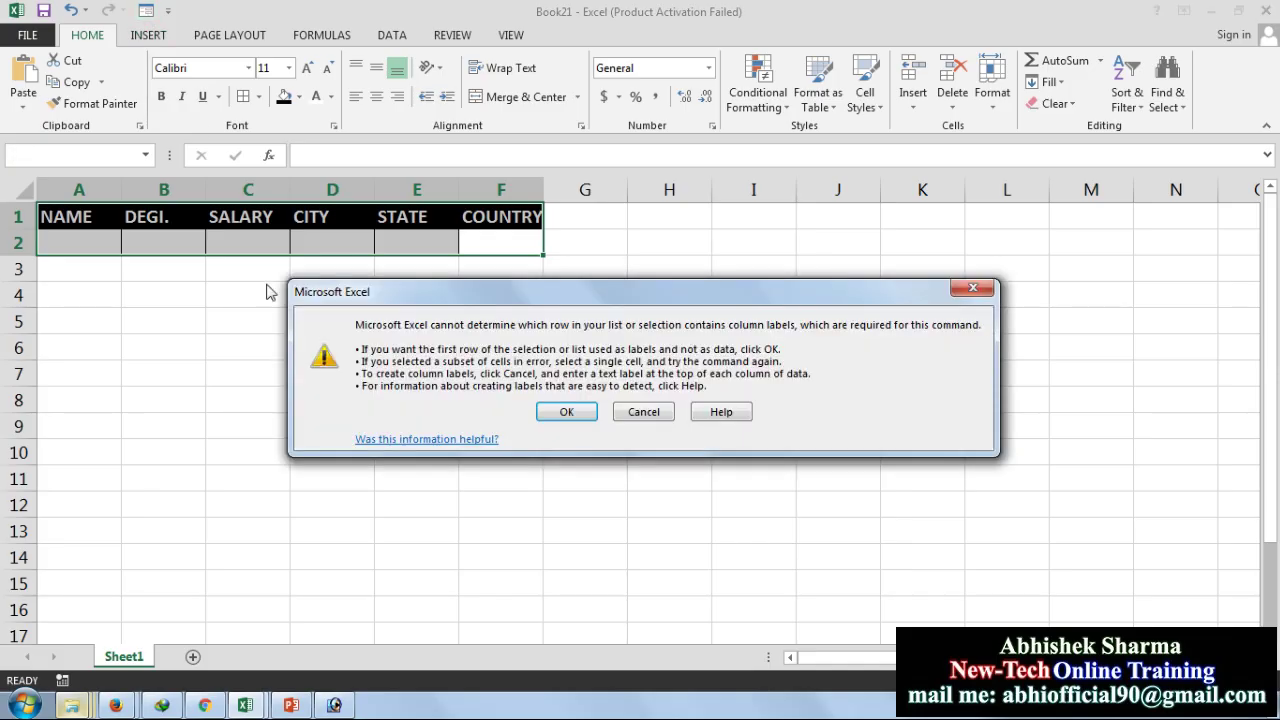
left_click(567, 412)
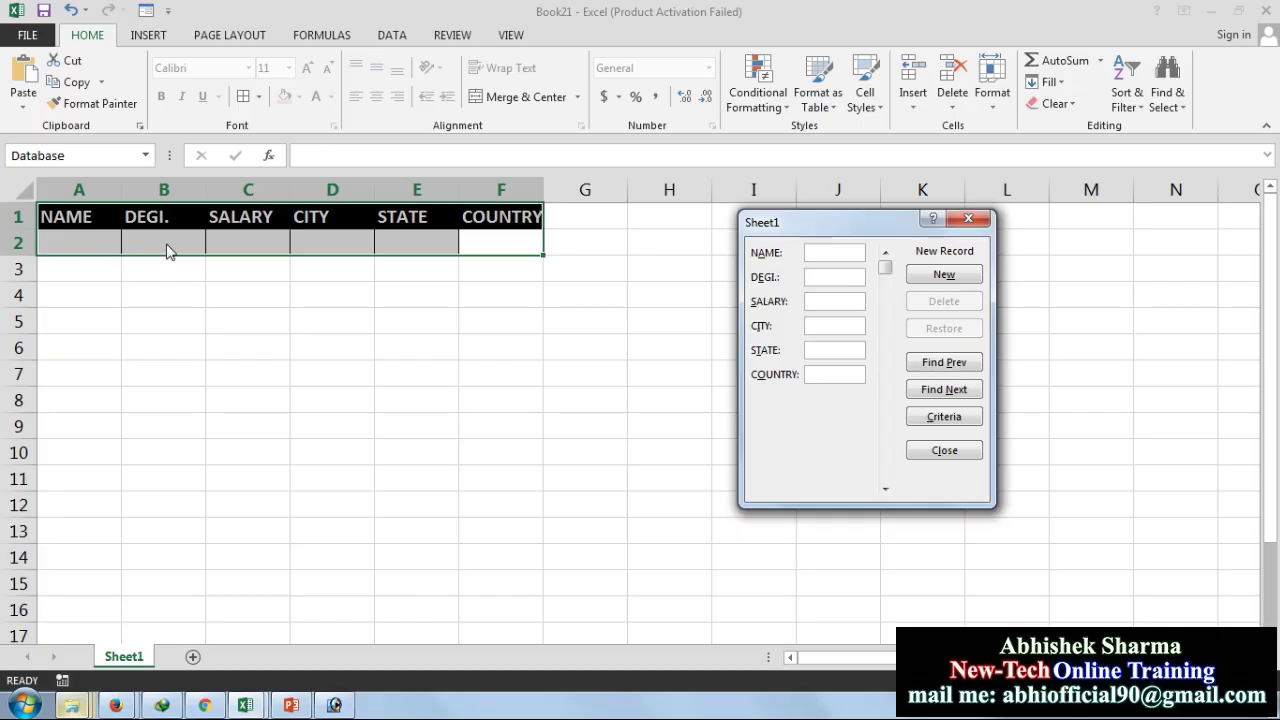
left_click_drag(855, 238, 856, 268)
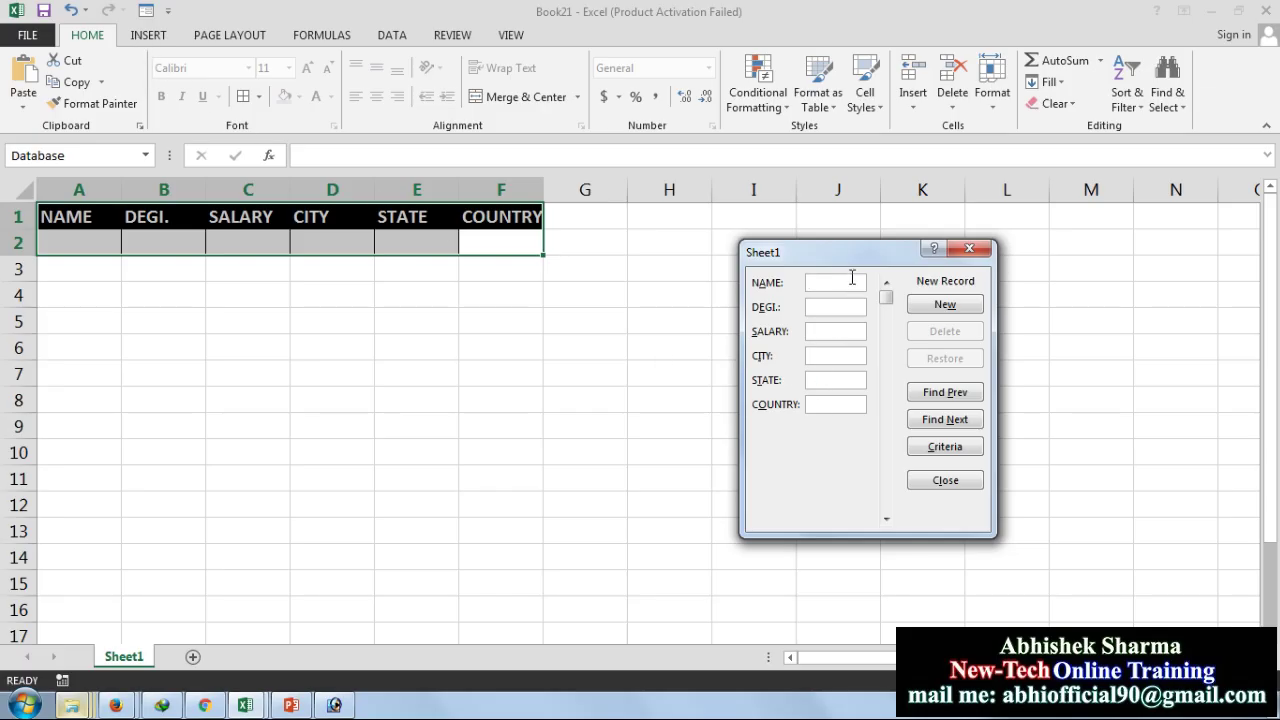
- Enter the first employee's name with HR, 25000, NOIDA, NCR, INDIA as the row 2 record
type("S")
type("DEE")
type(" KUMAR")
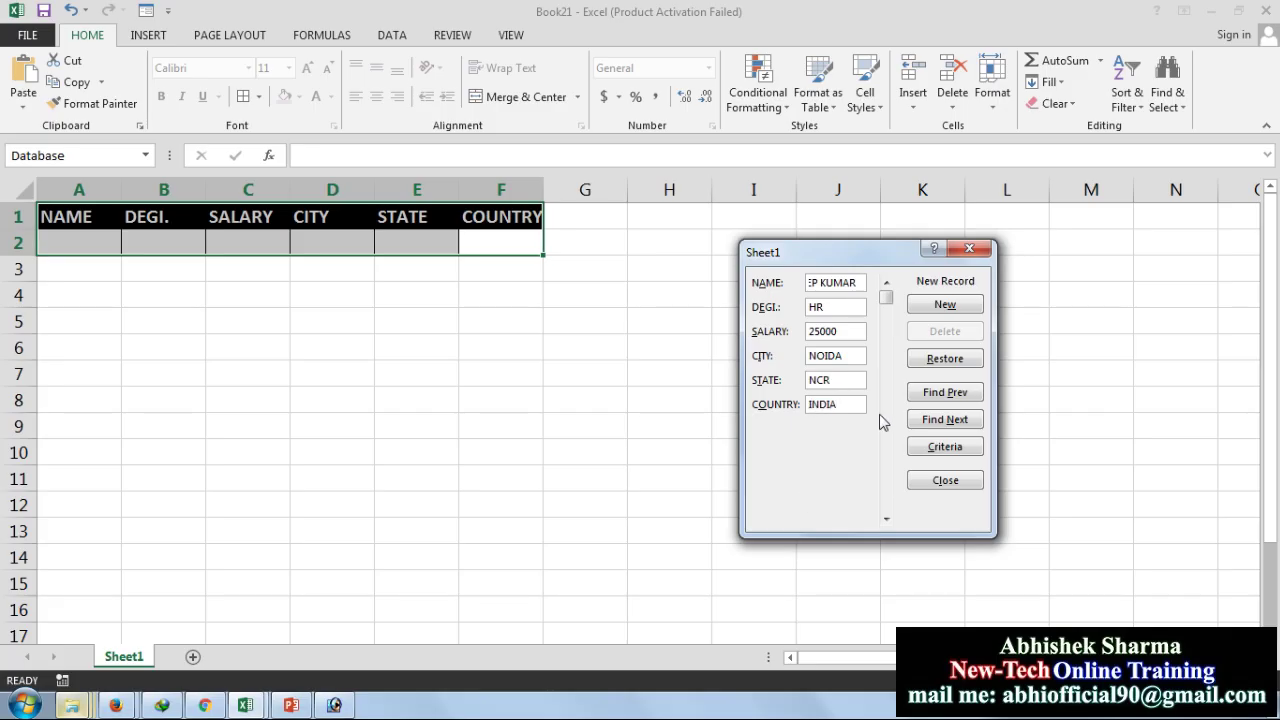
left_click(948, 306)
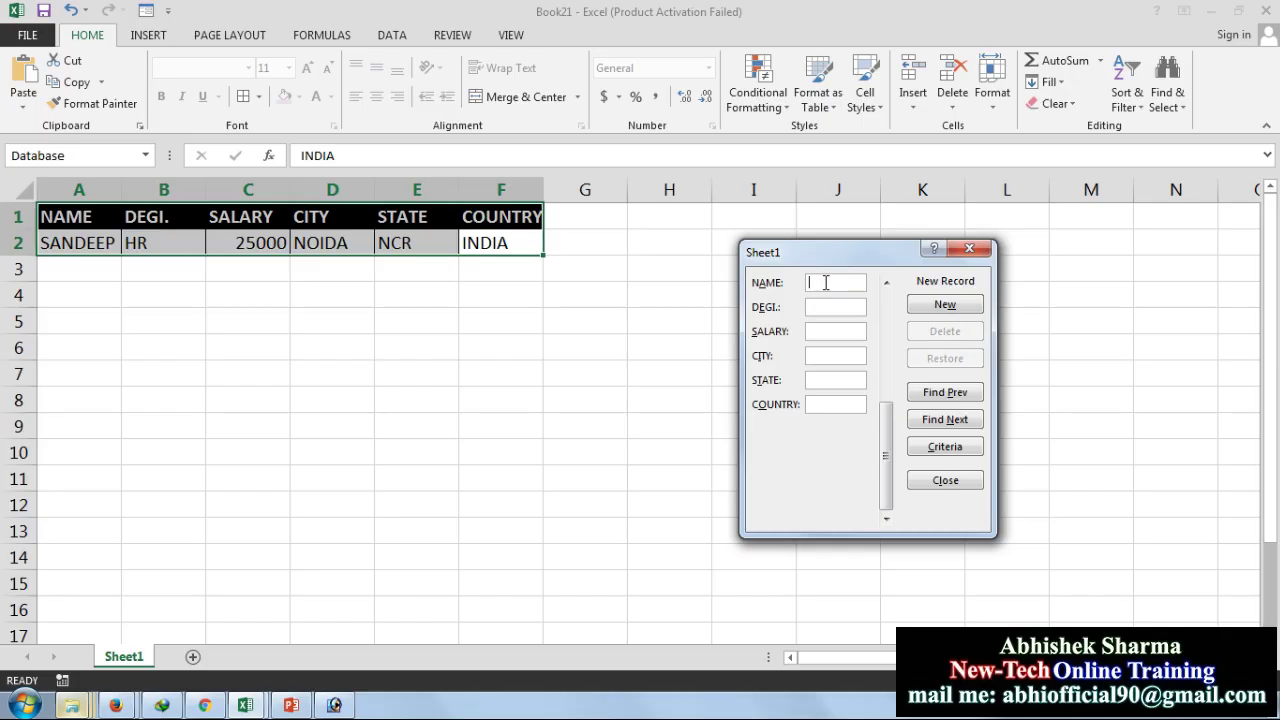
- Add a second employee record as row 3: MANAGER, 28000, DELHI
type("SU")
type("MO")
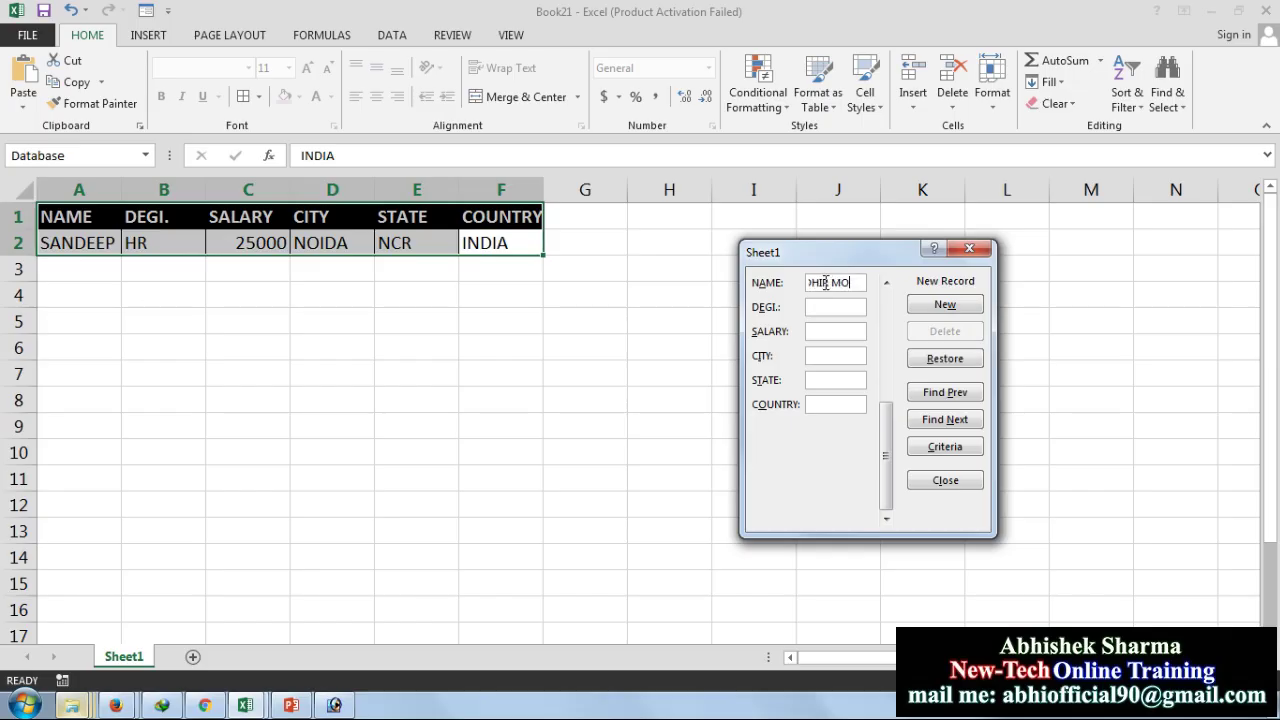
type("N")
key("Tab")
type("MANAG")
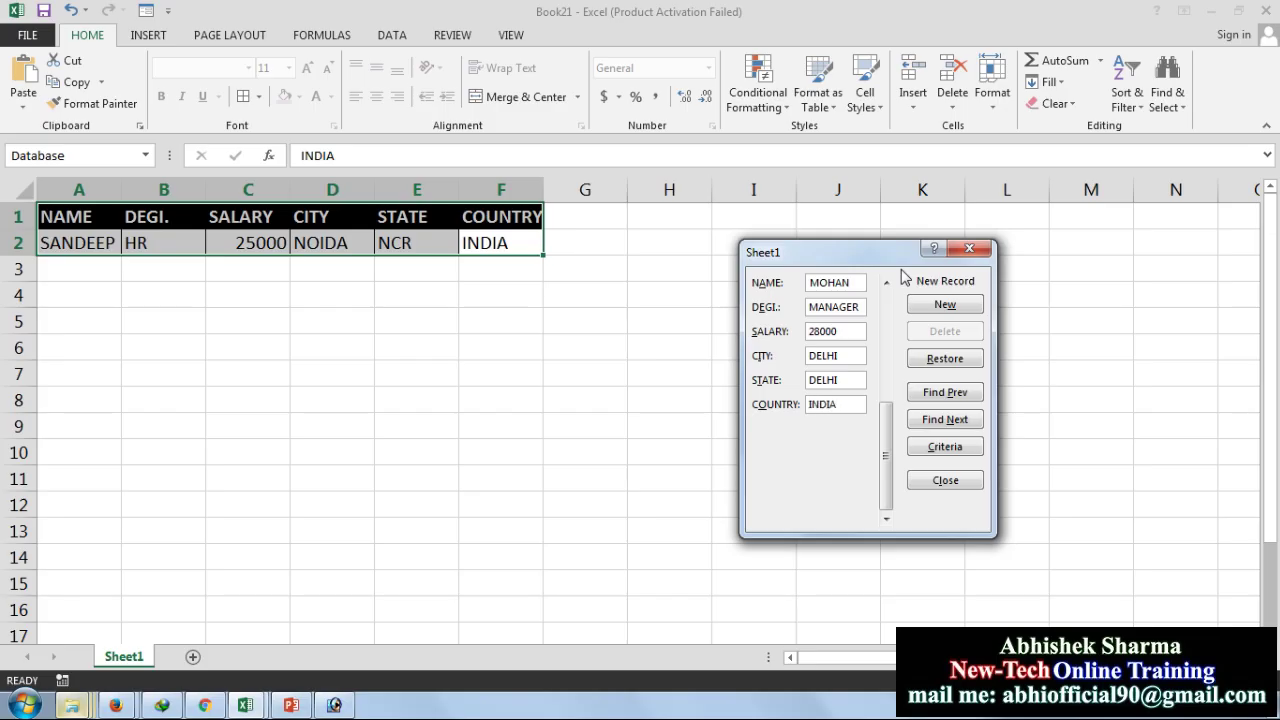
left_click(940, 305)
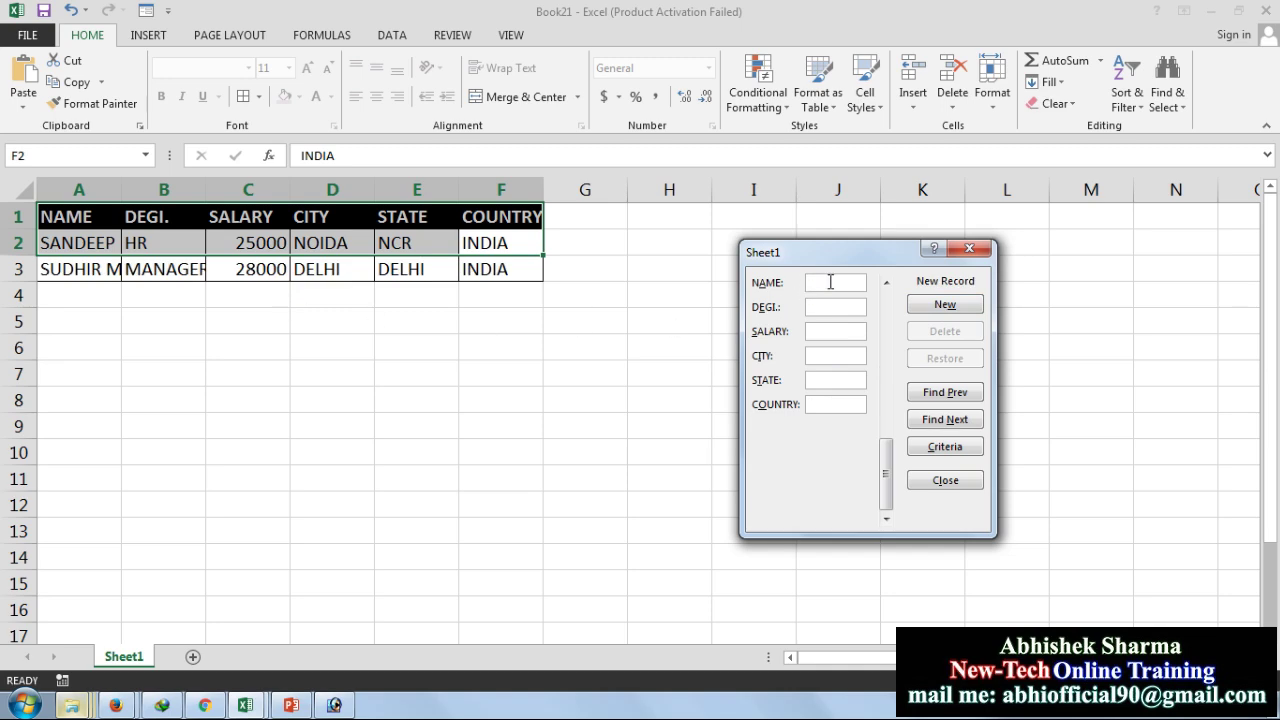
- Add a third record as row 4: OPRATOR, 18000, RAJ NAGAR, UP, then close the data form
type("A")
type("HARMA")
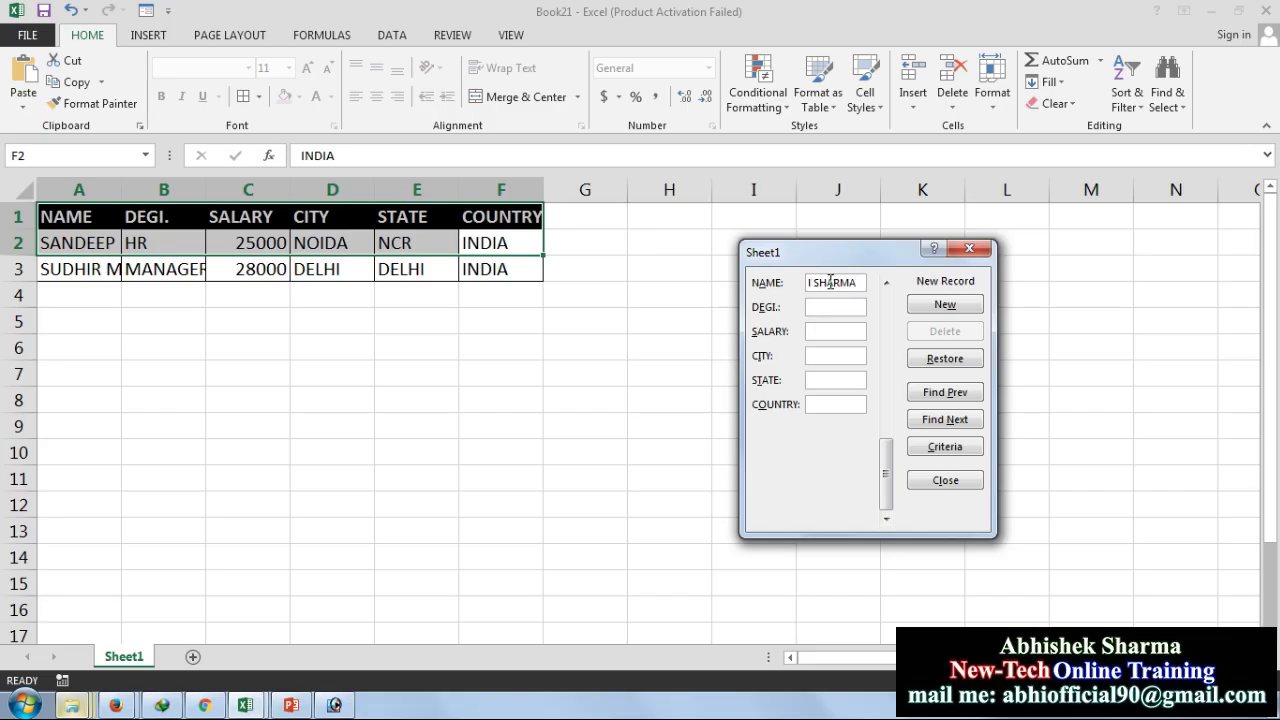
type("T")
key("BackSpace")
key("BackSpace")
key("BackSpace")
type("1800")
type("AGAR")
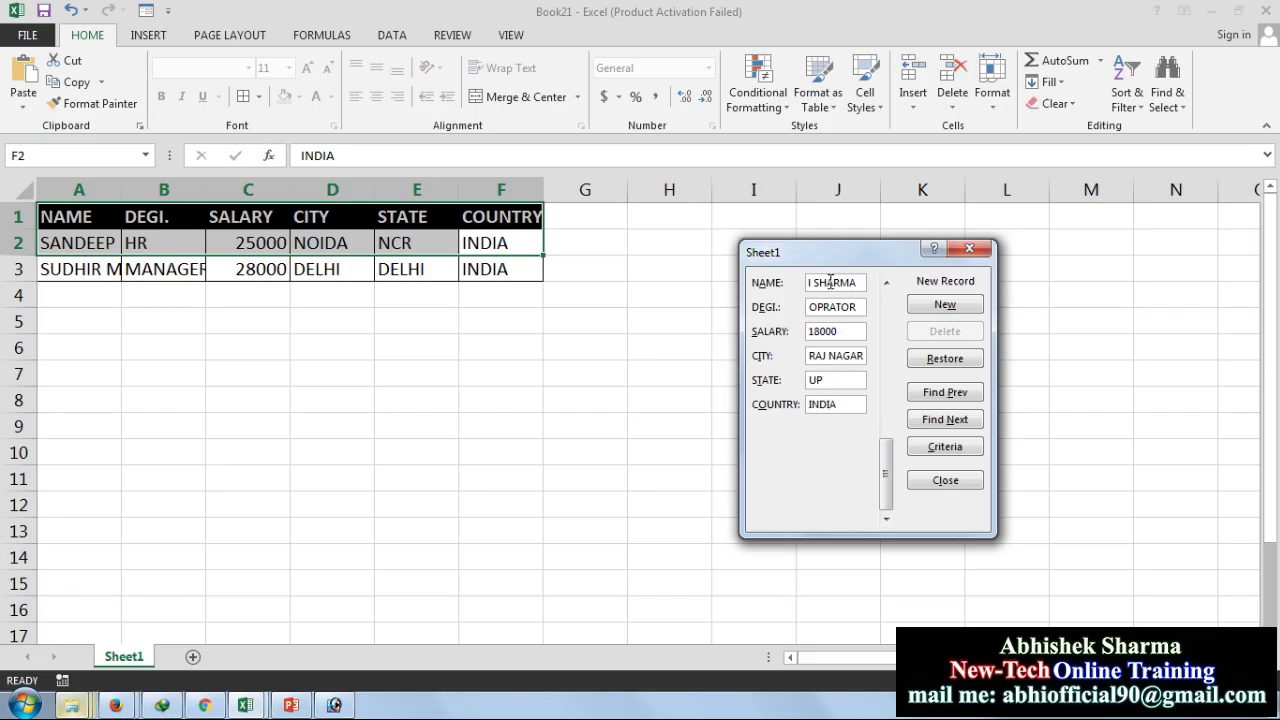
left_click(956, 306)
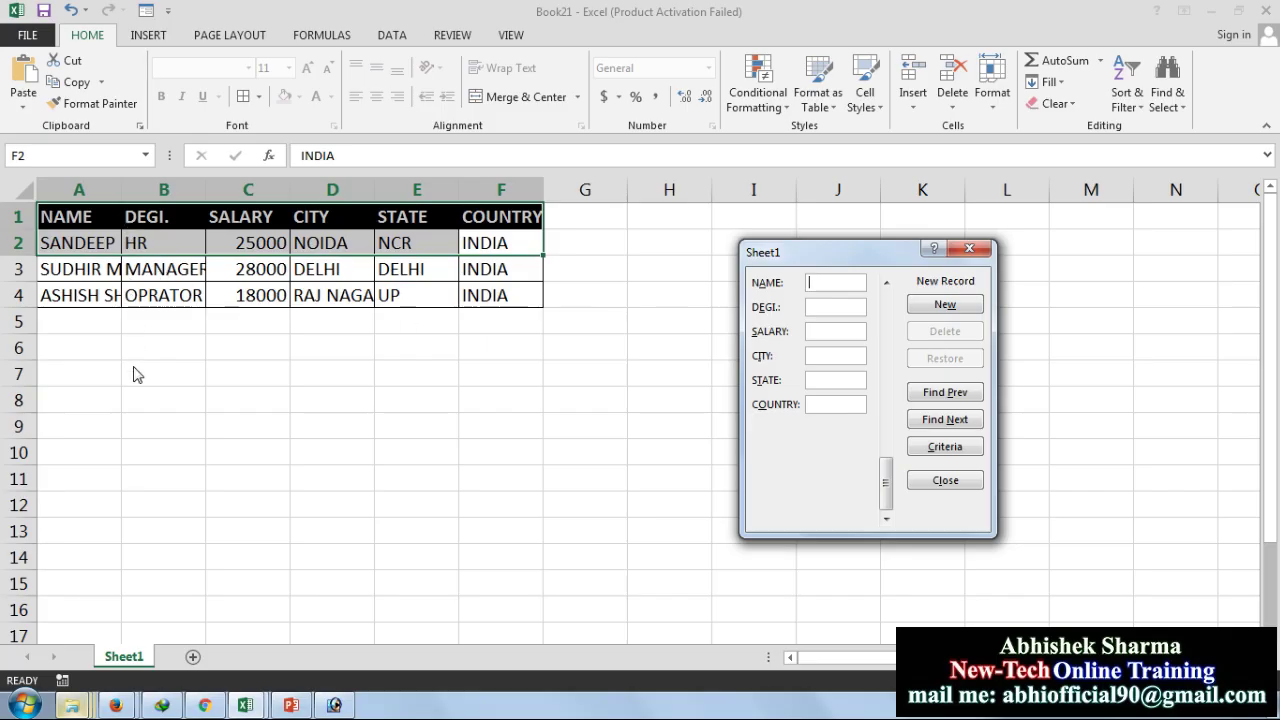
left_click(940, 481)
left_click(471, 443)
- Widen columns A, B and F to fit names and COUNTRY, then select the table A1:F4
left_click_drag(121, 195, 172, 195)
left_click_drag(257, 192, 294, 192)
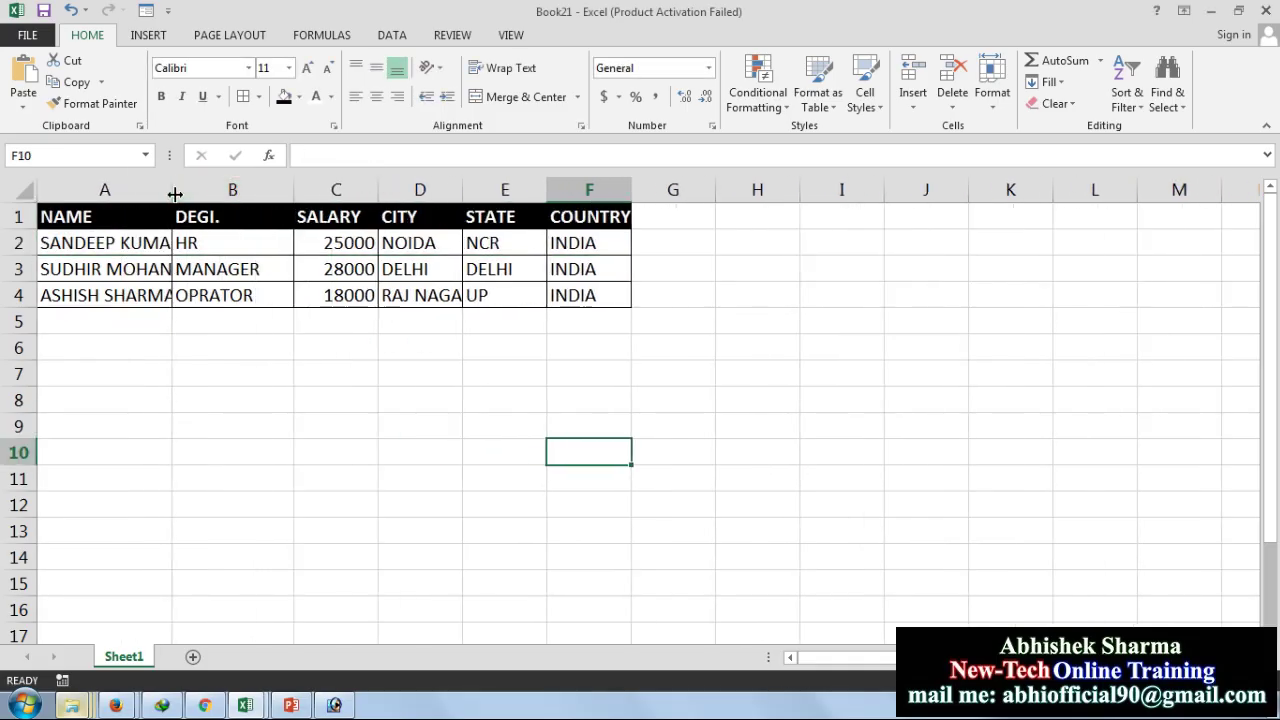
left_click_drag(175, 193, 220, 193)
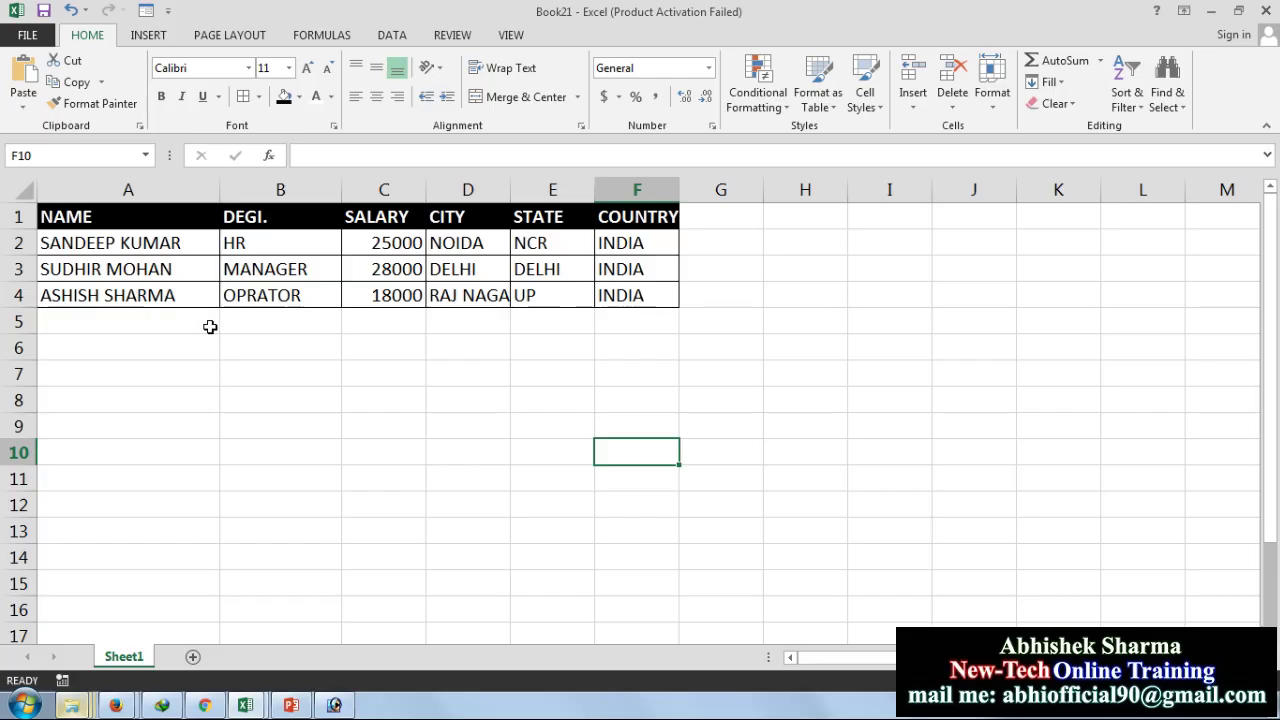
left_click_drag(679, 190, 687, 190)
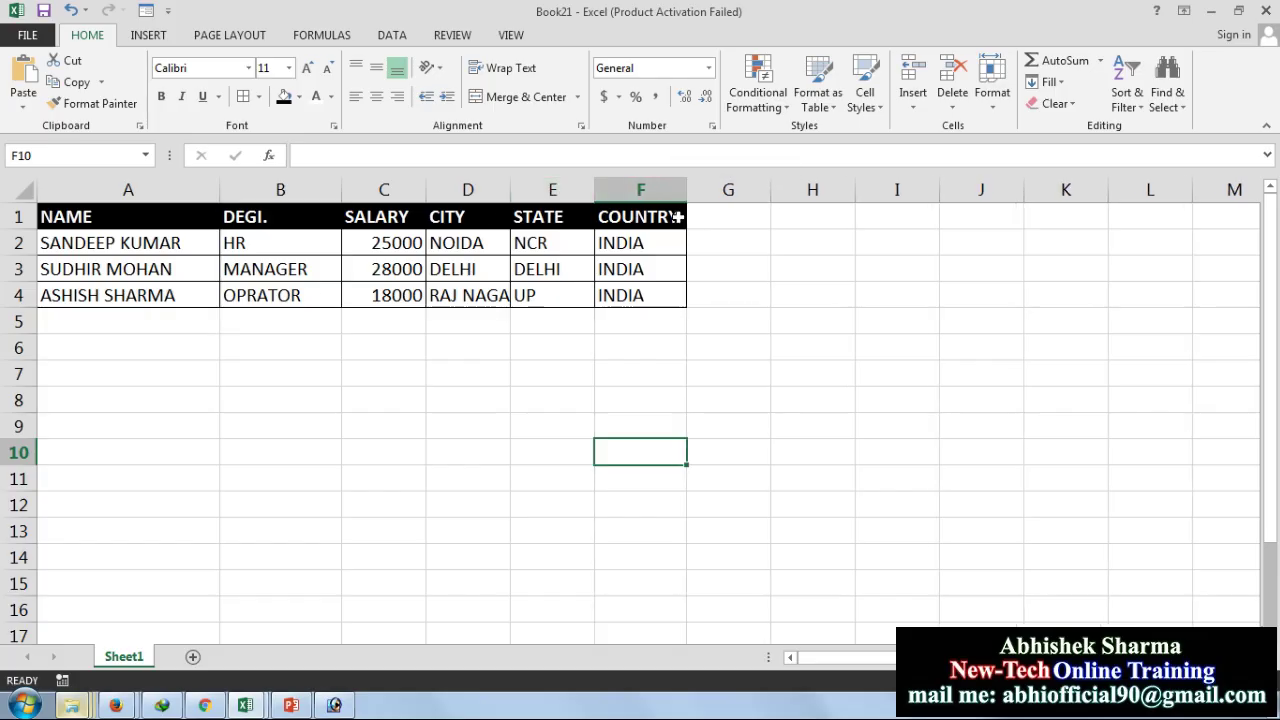
left_click(280, 346)
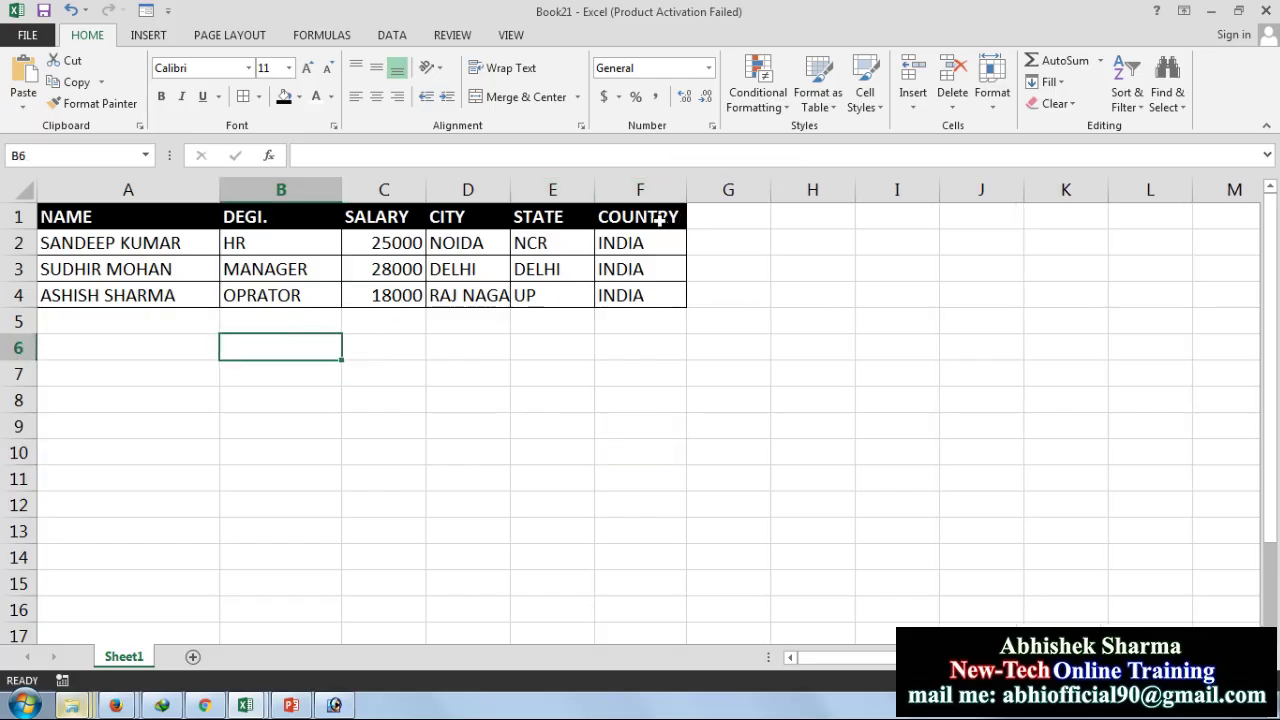
left_click_drag(651, 290, 40, 208)
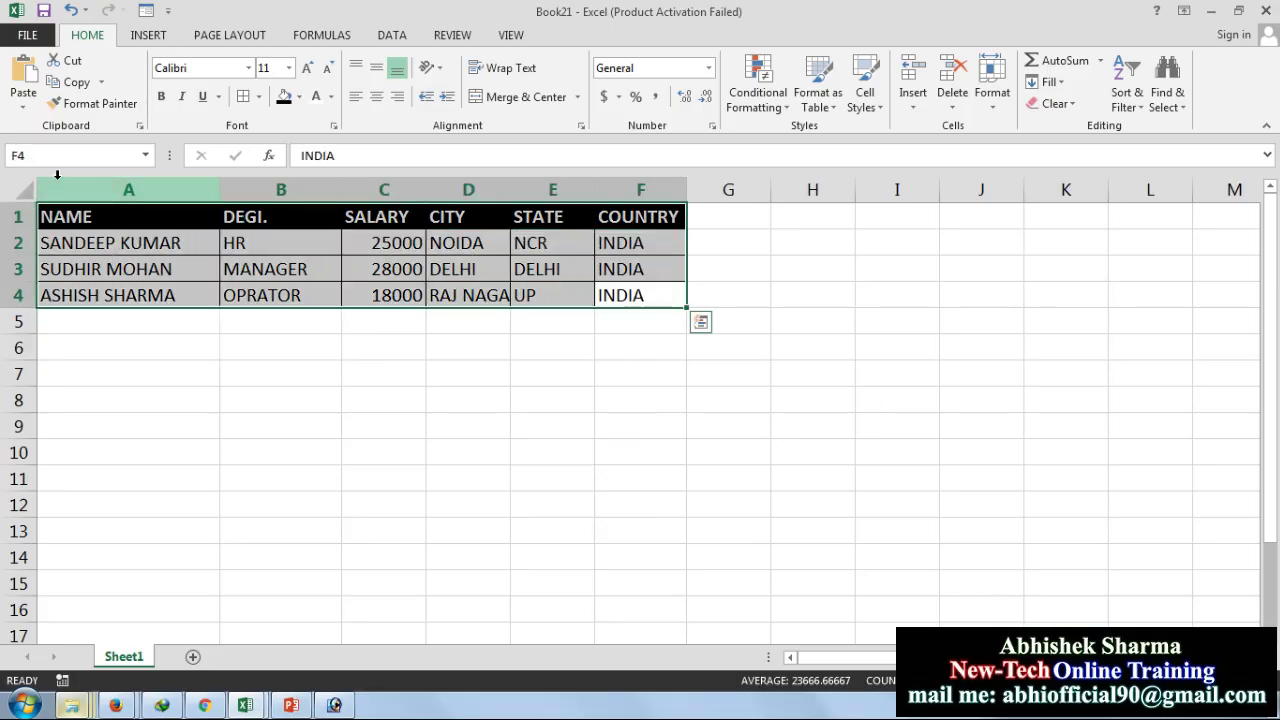
- Add a fourth employee as row 5 via the data form: OPRATOR, 16500, RAJ NAGAR, UP
left_click(146, 9)
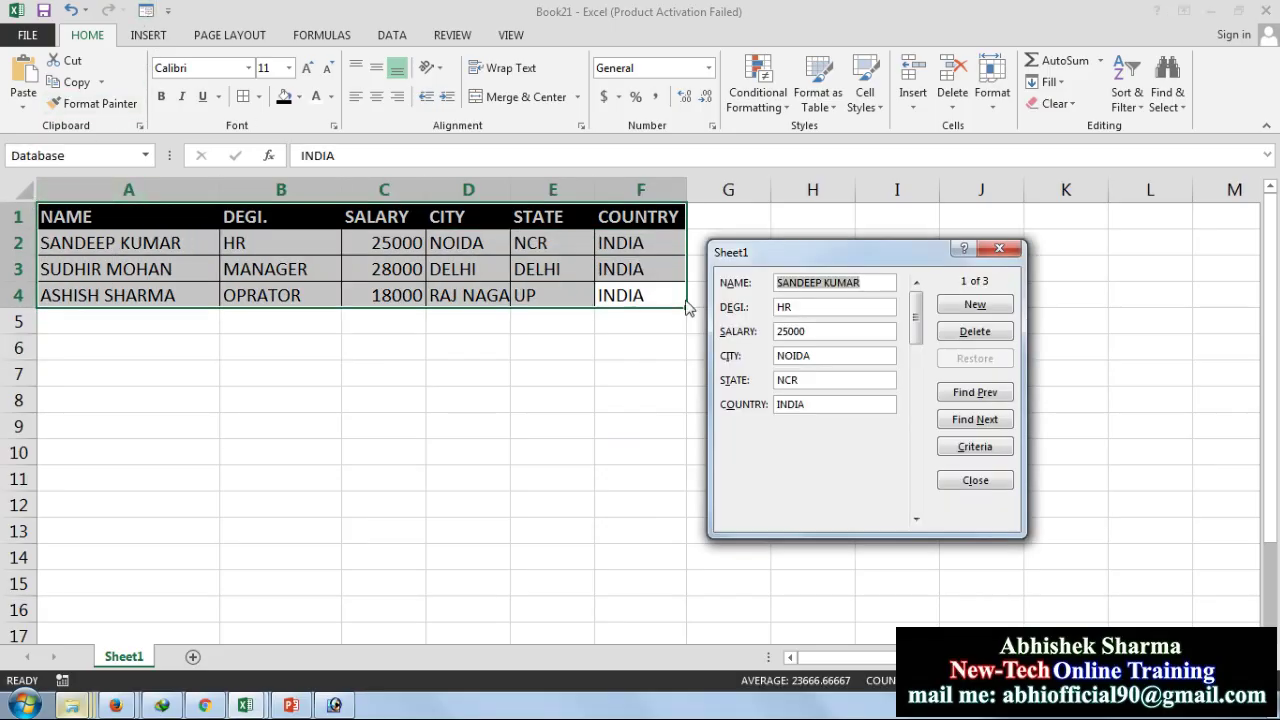
left_click(980, 306)
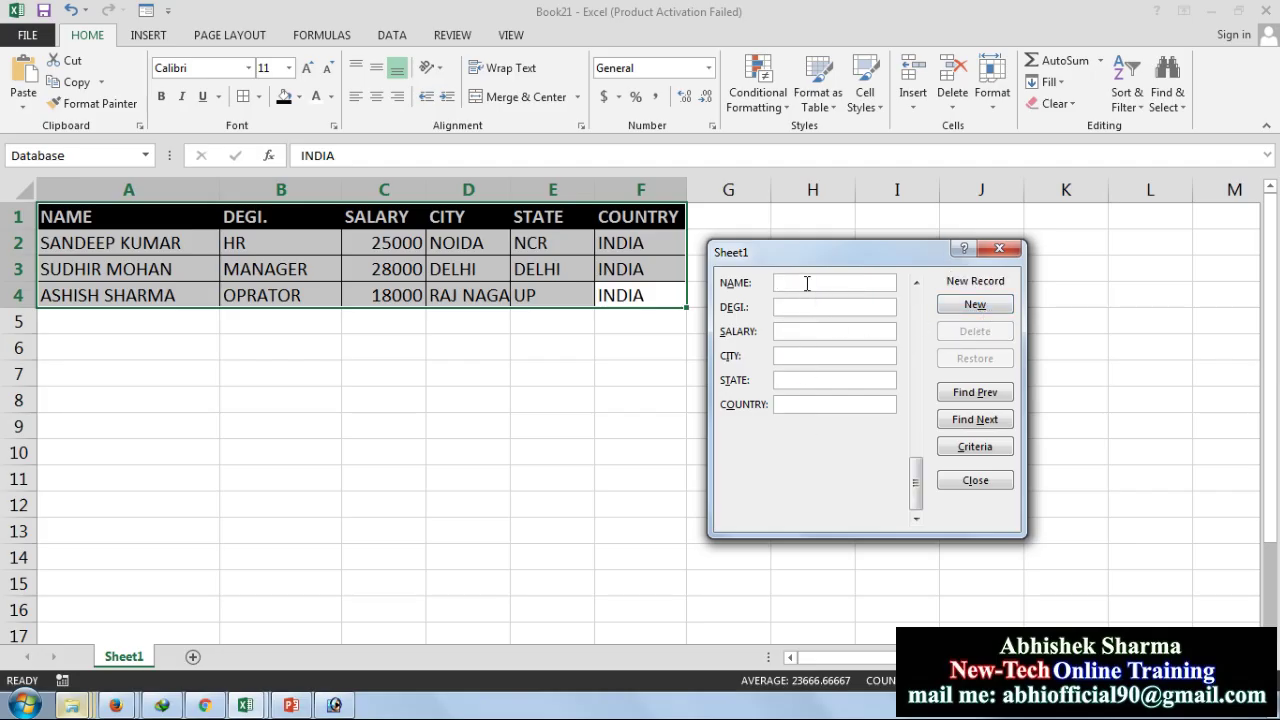
type("RA")
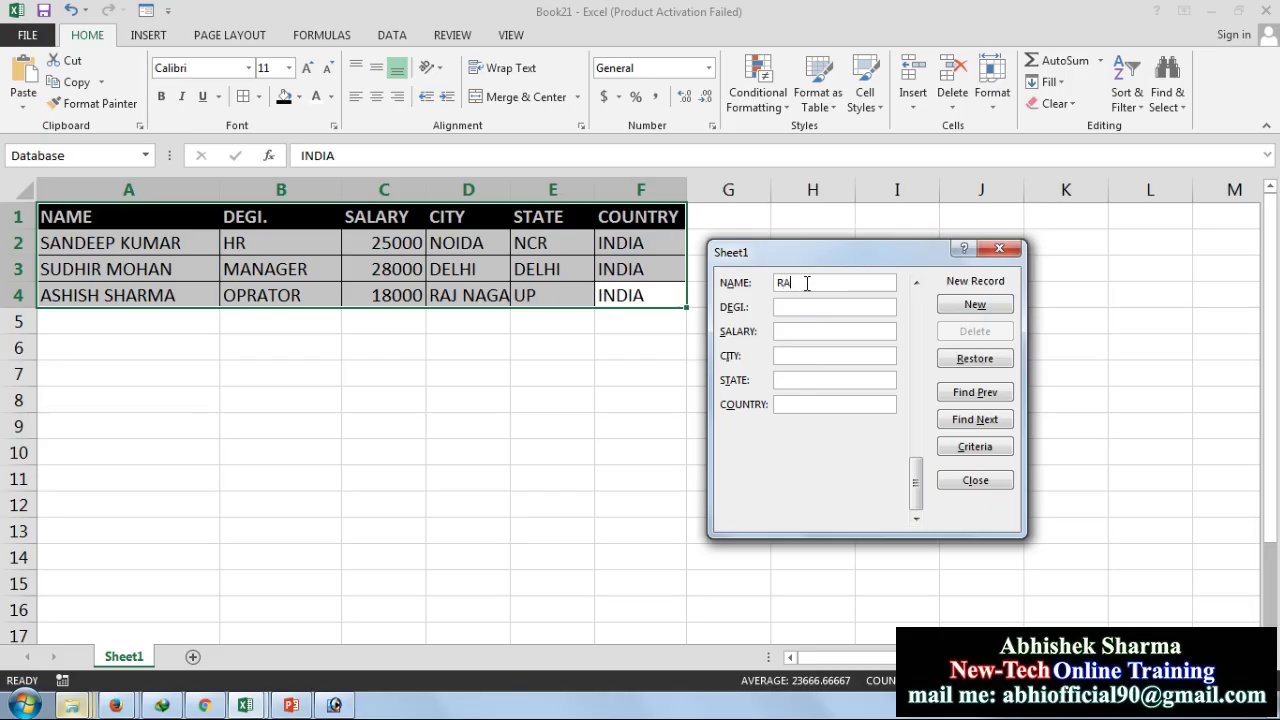
type("MA")
type("RA")
key("Tab")
type("165")
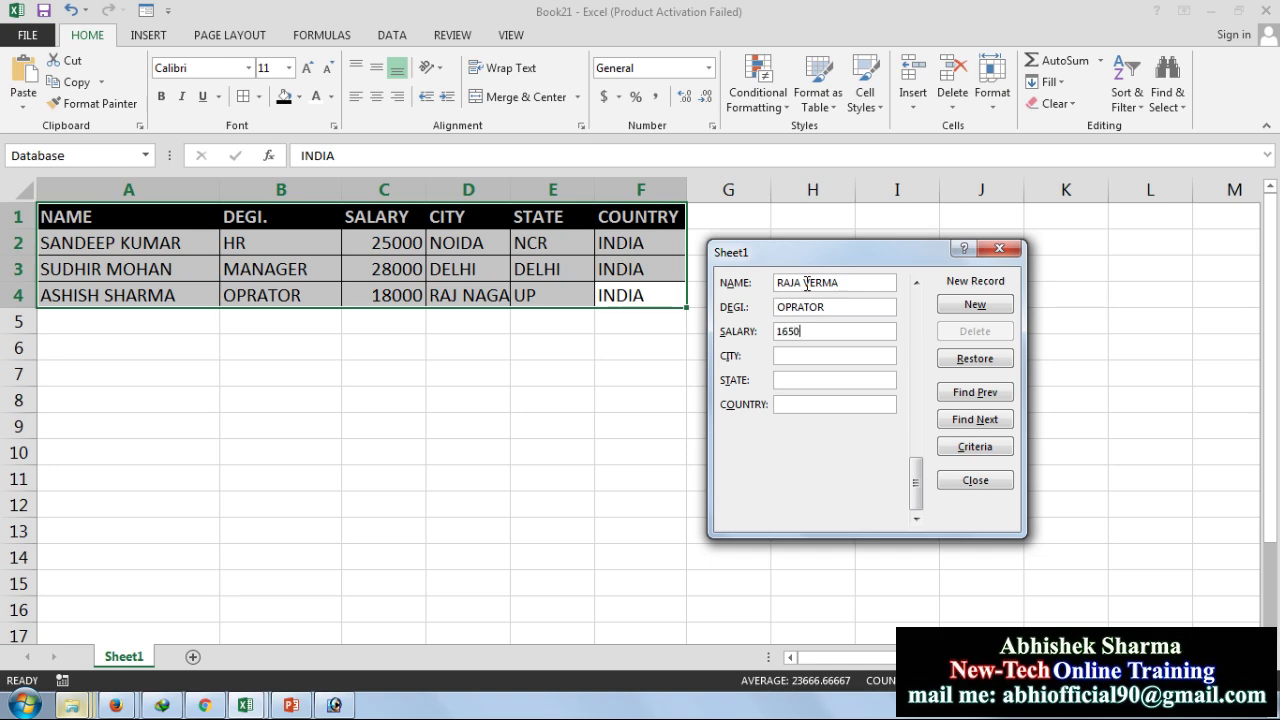
type("00")
type("AJ NAGAR")
key("Tab")
type("INDIA")
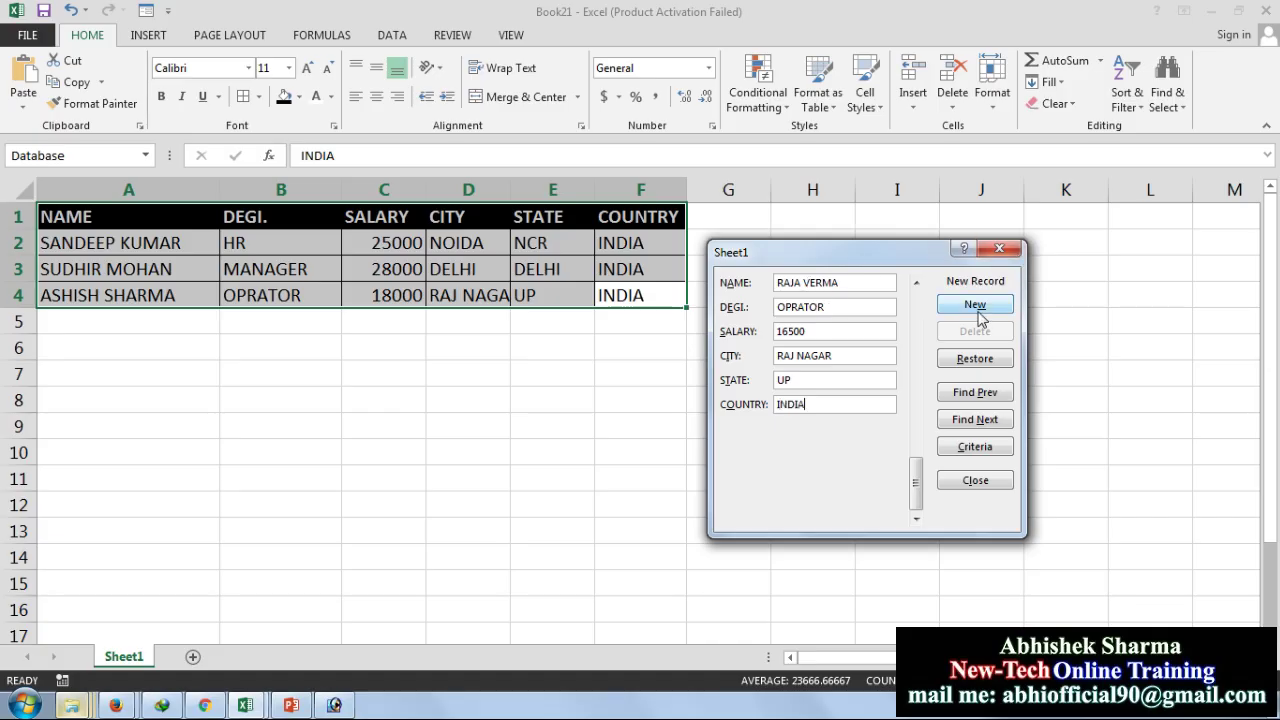
left_click(975, 305)
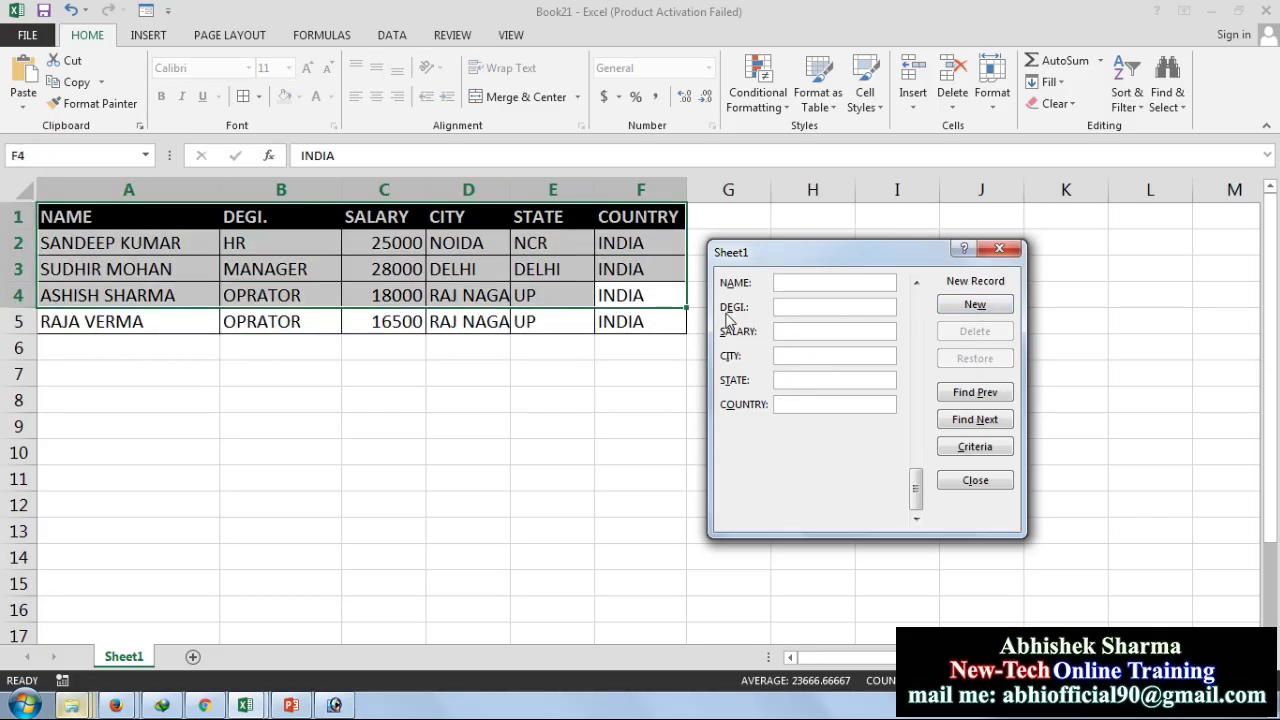
- Add a fifth employee as row 6: HR, 22000, GHAZIABAD, UP, and close the form
type("SACHIN P")
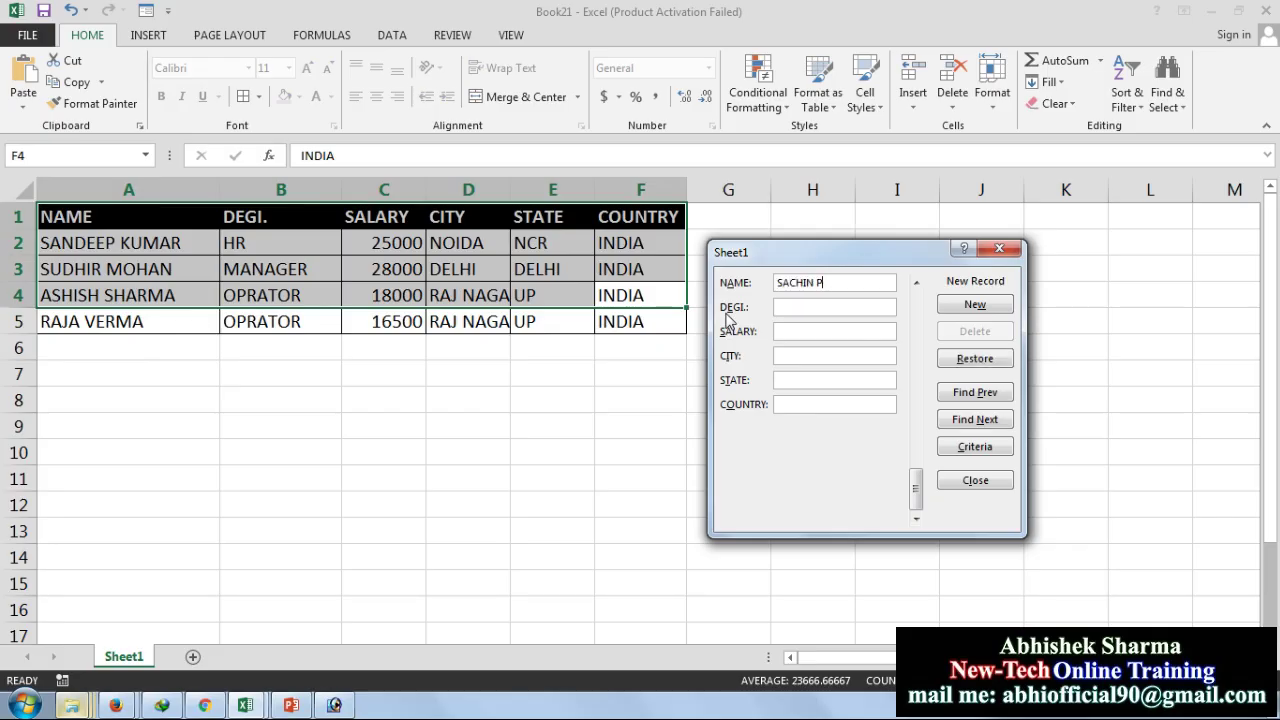
type("UNDIR")
type("200")
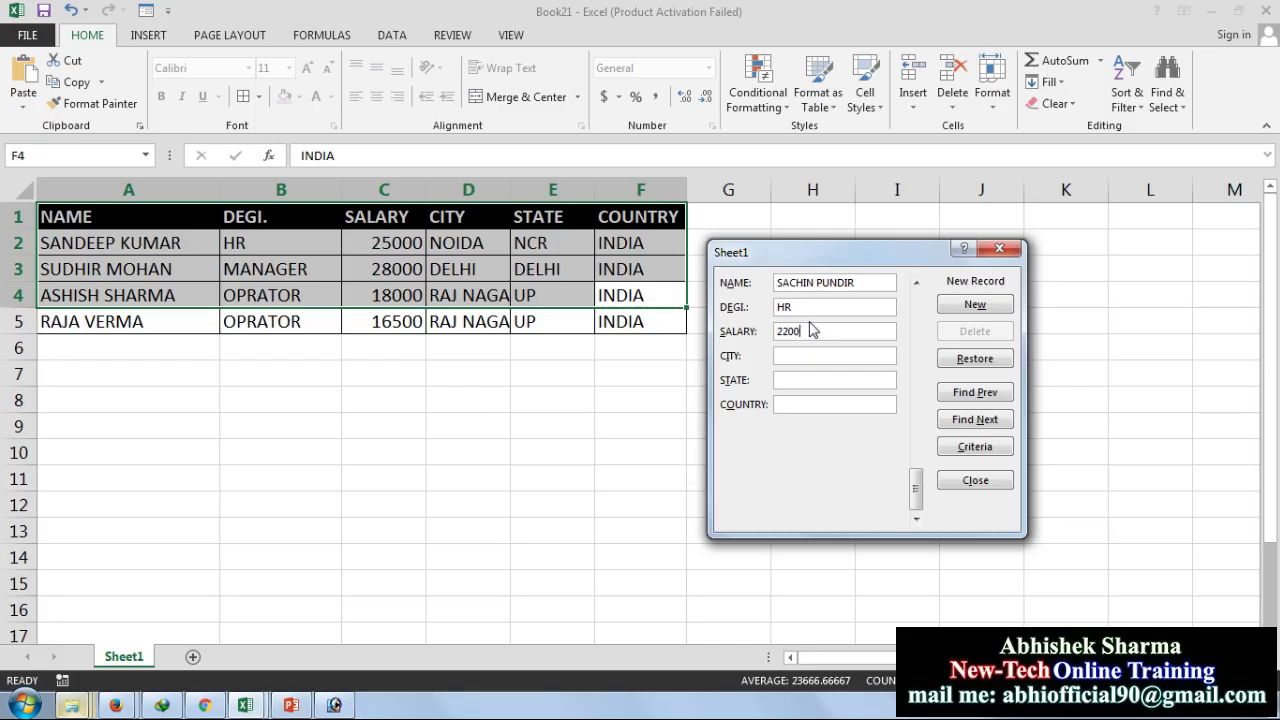
type("GH")
type("ABAD")
type("NDIA")
left_click(995, 304)
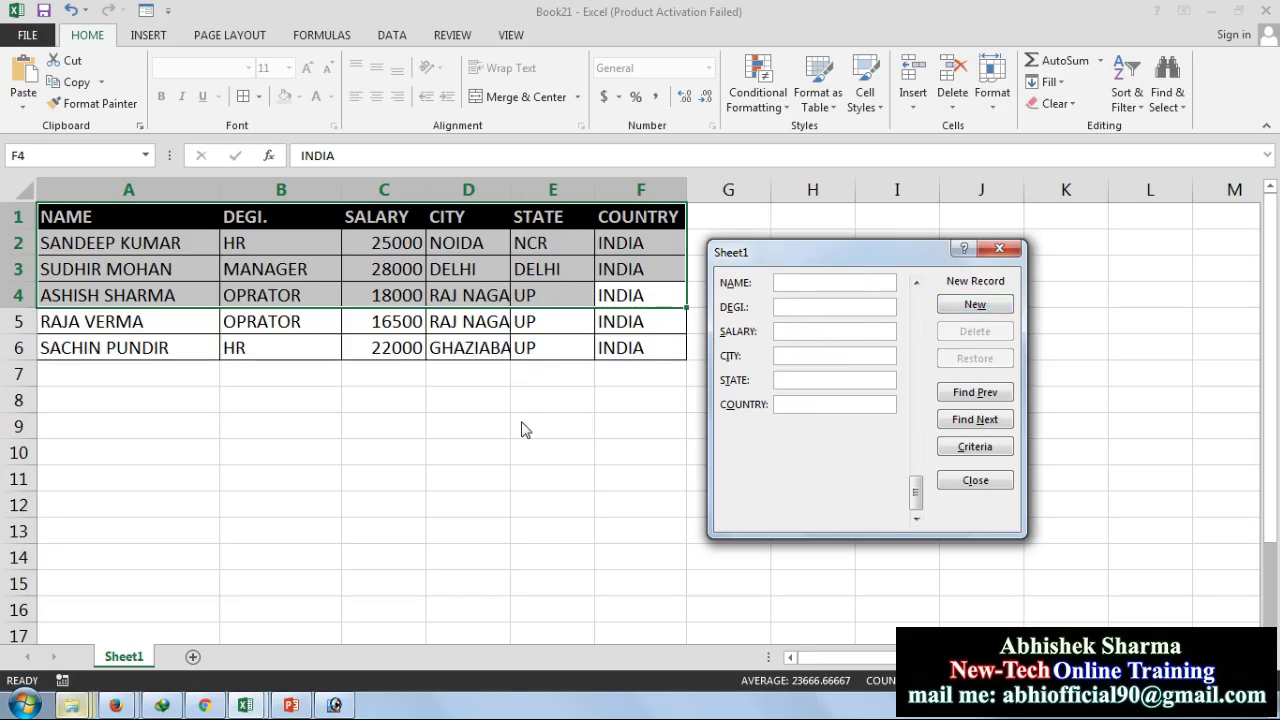
left_click(975, 480)
left_click(467, 451)
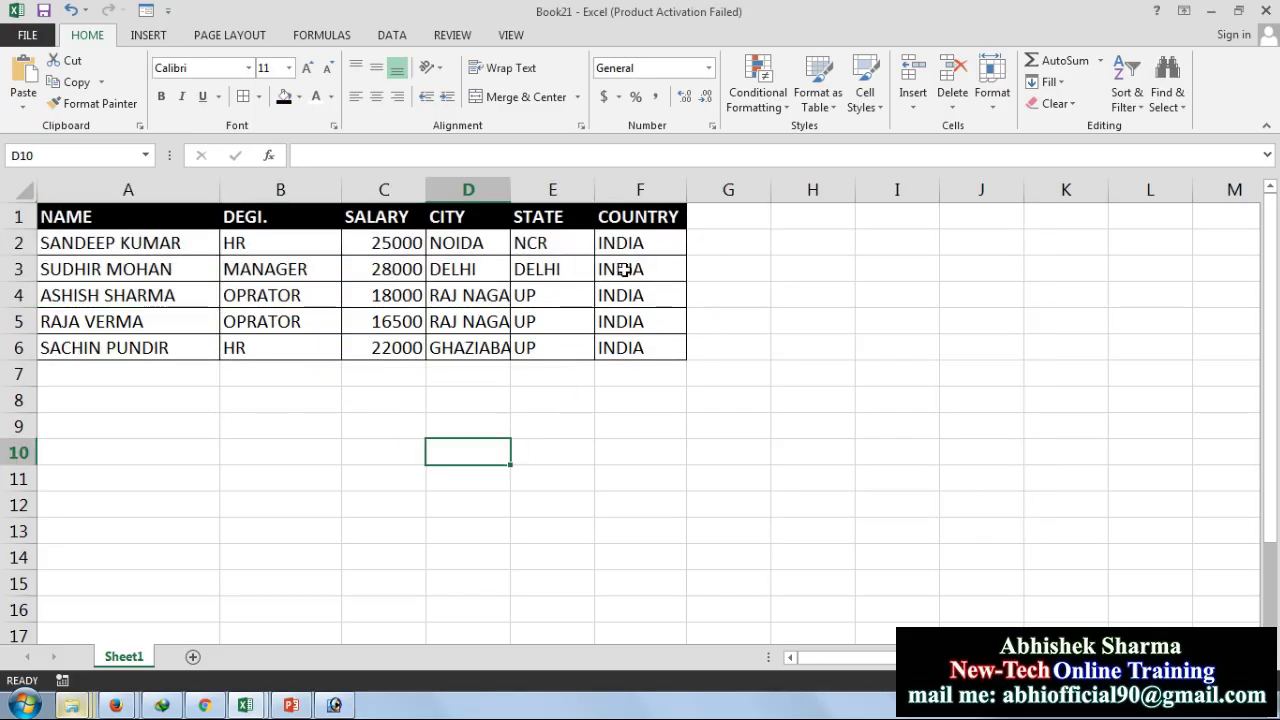
- Turn on Filter dropdowns for the header row A1:F1
left_click_drag(655, 218, 43, 218)
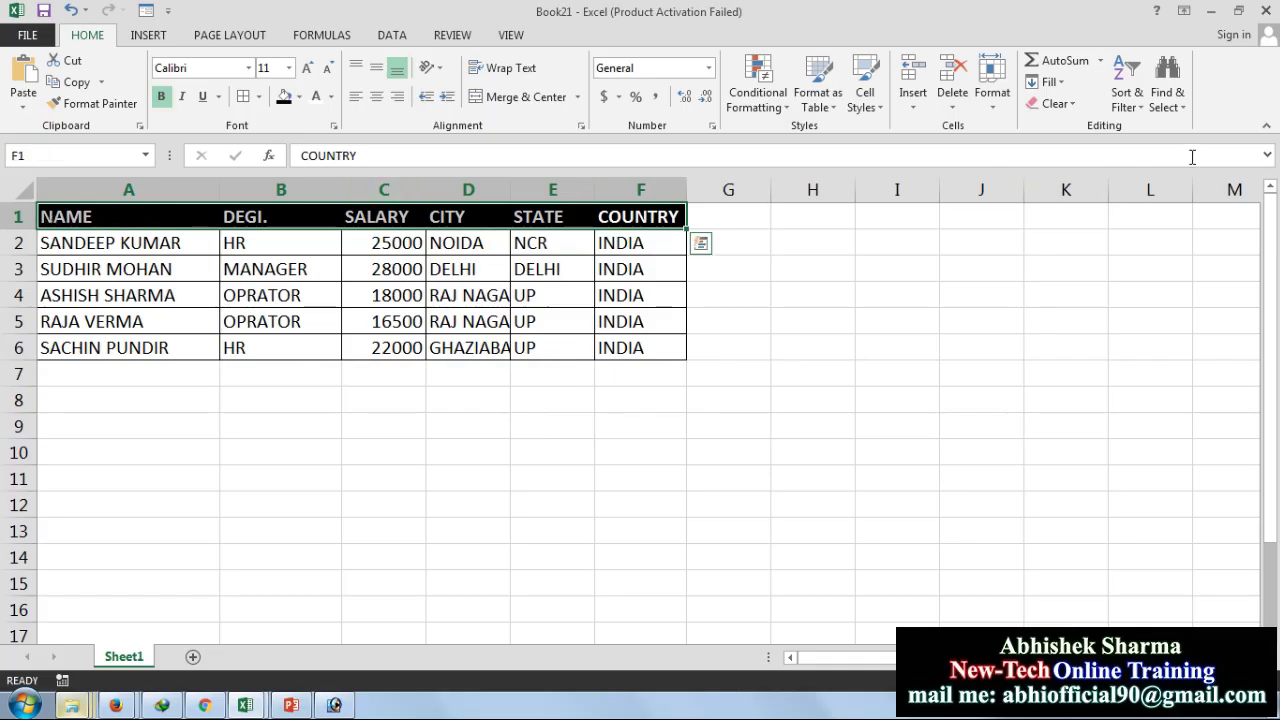
left_click(1127, 104)
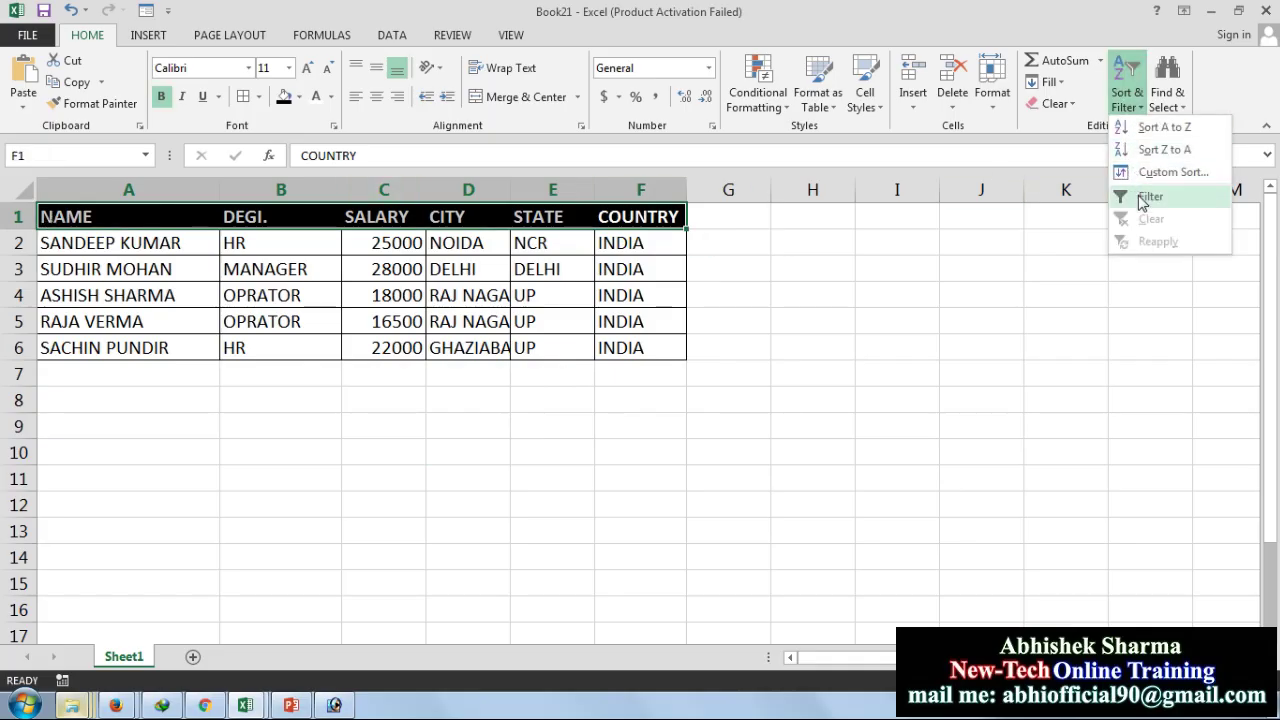
left_click(1143, 200)
left_click(503, 422)
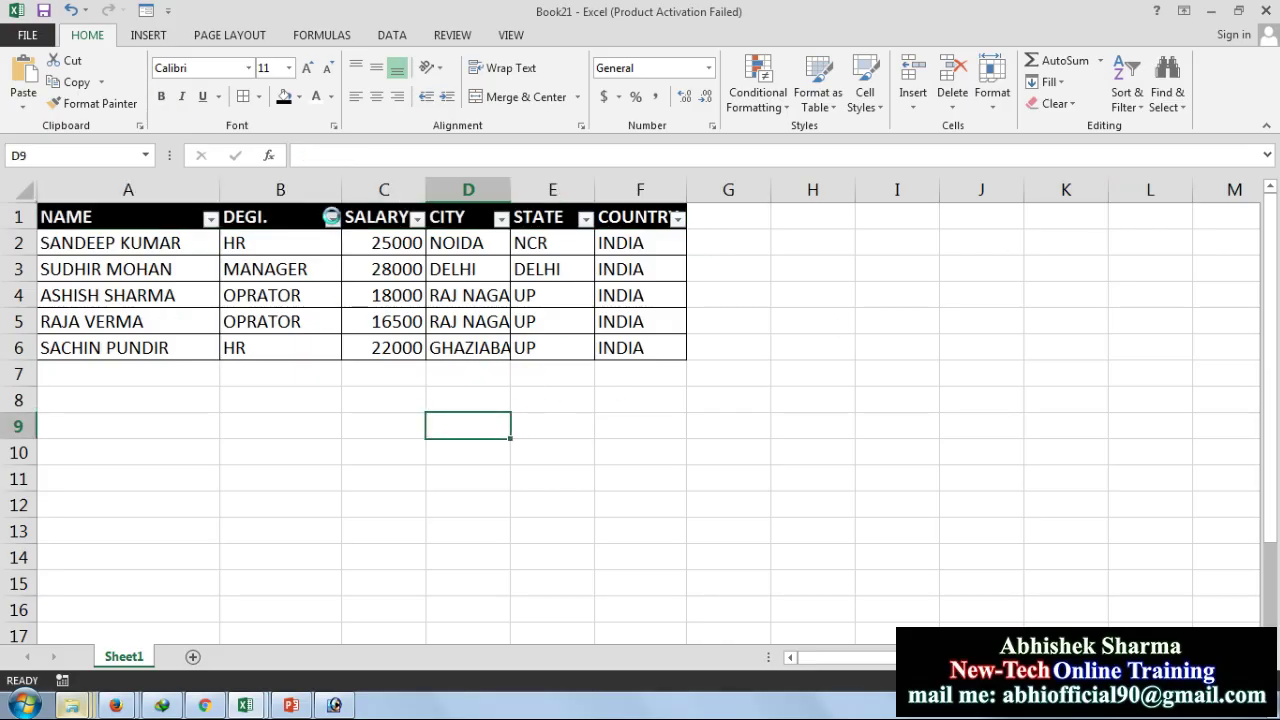
- Filter DEGI. to show only the HR rows, then only the MANAGER row
left_click(331, 217)
left_click(178, 402)
left_click(147, 417)
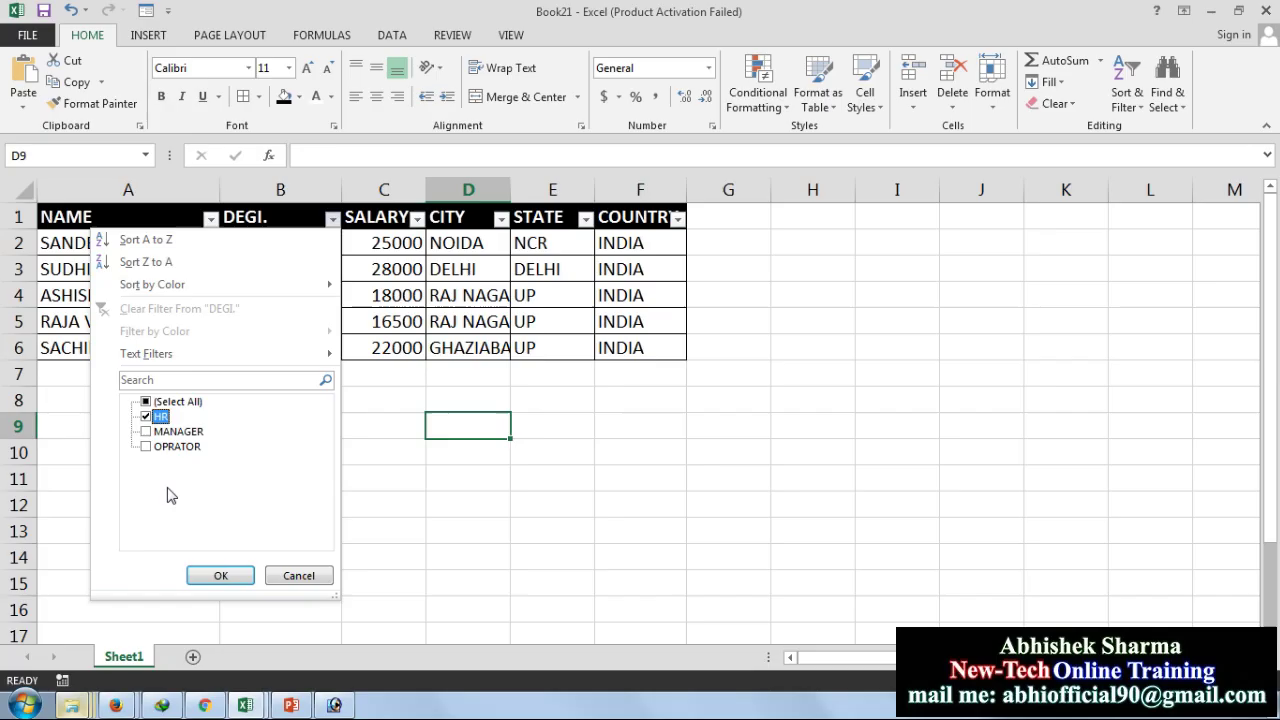
left_click(219, 578)
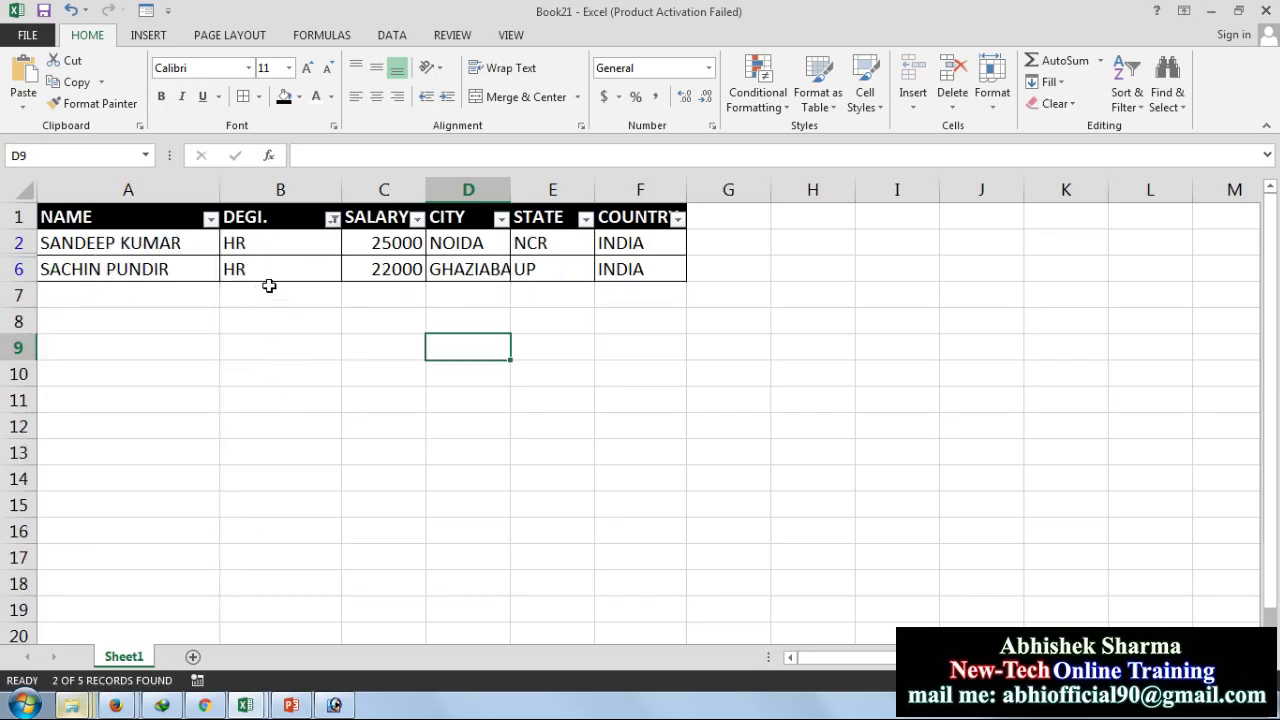
left_click(332, 218)
left_click(146, 417)
left_click(146, 432)
left_click(246, 578)
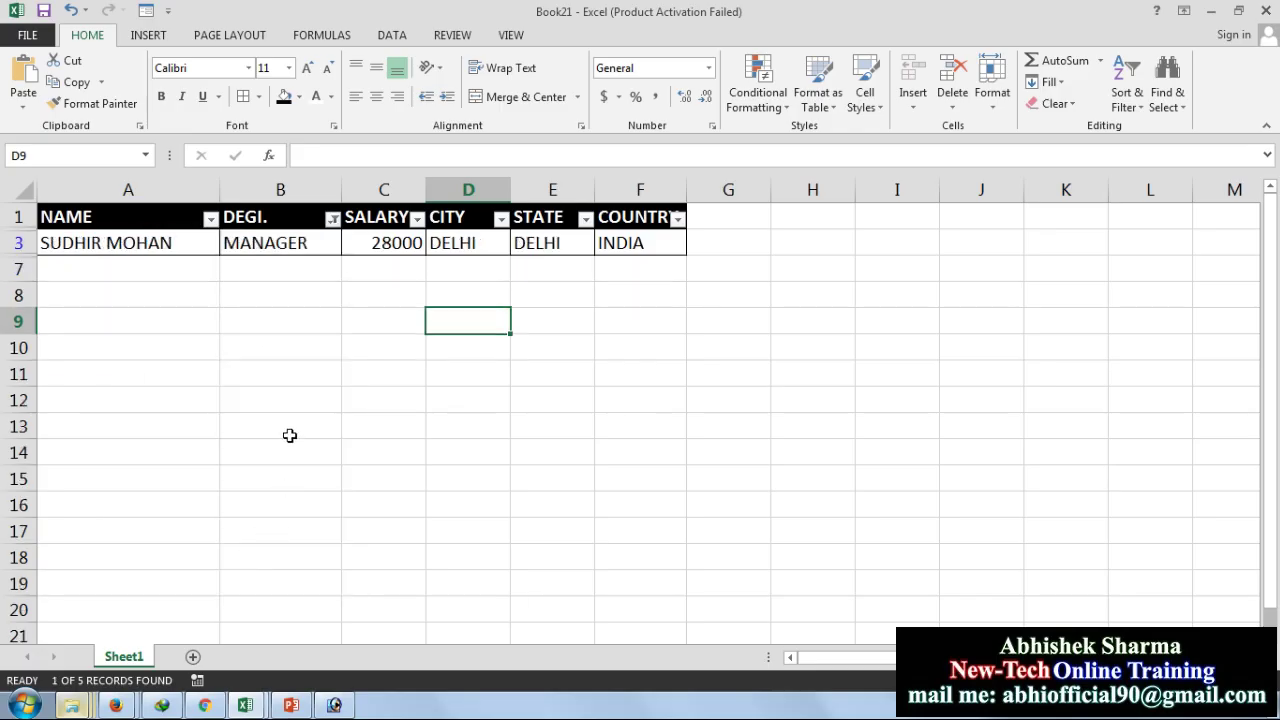
- Filter DEGI. to the OPRATOR rows, then Select All to show every row again
left_click(332, 218)
left_click(158, 446)
left_click(150, 431)
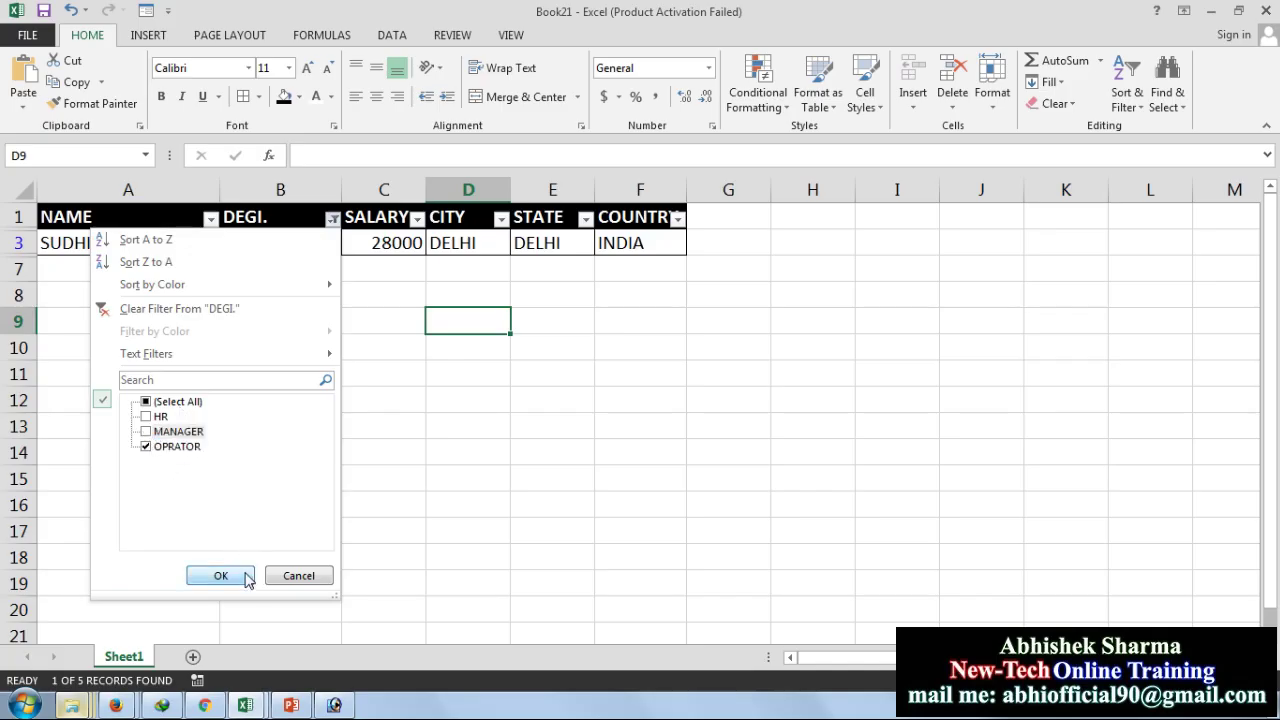
left_click(246, 578)
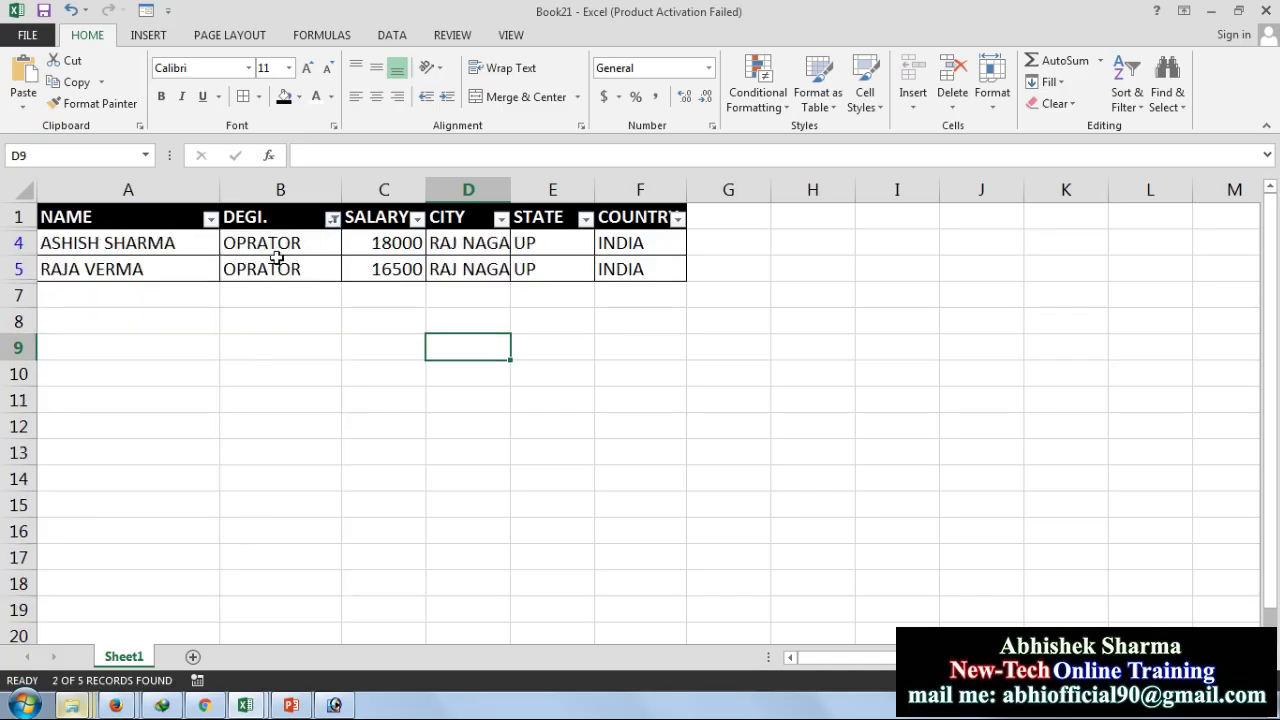
left_click(332, 218)
left_click(146, 401)
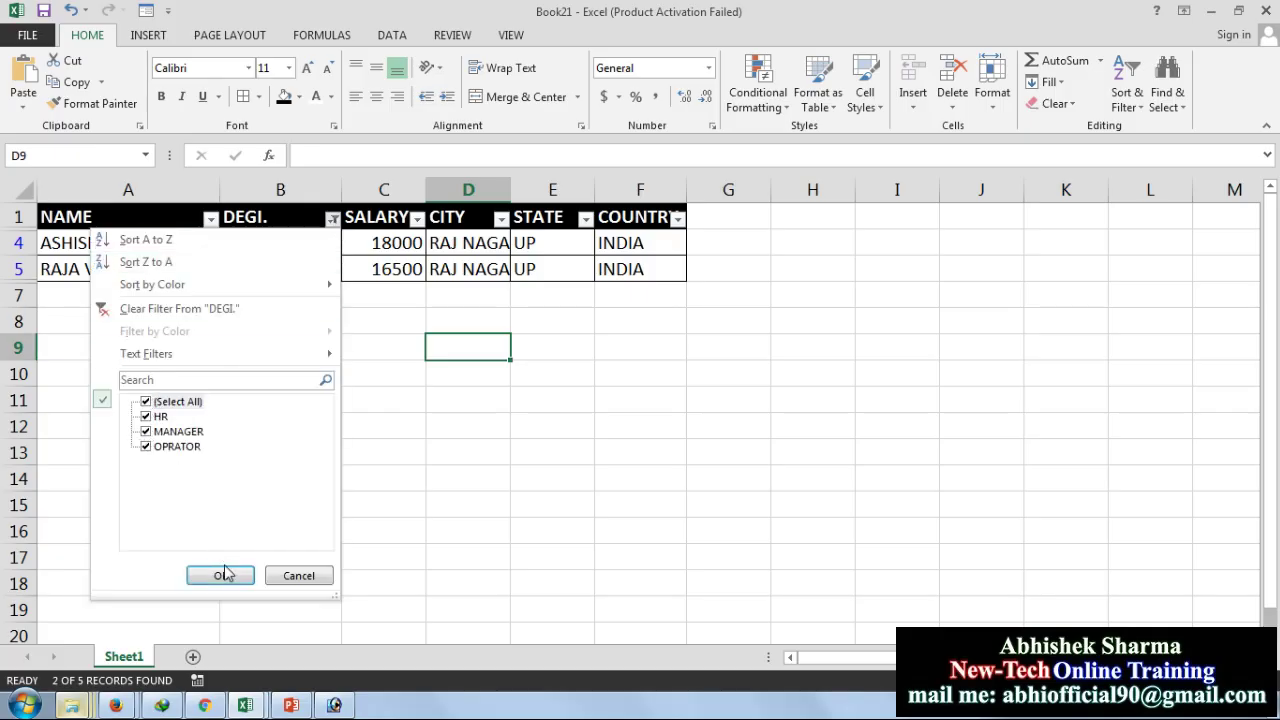
left_click(226, 575)
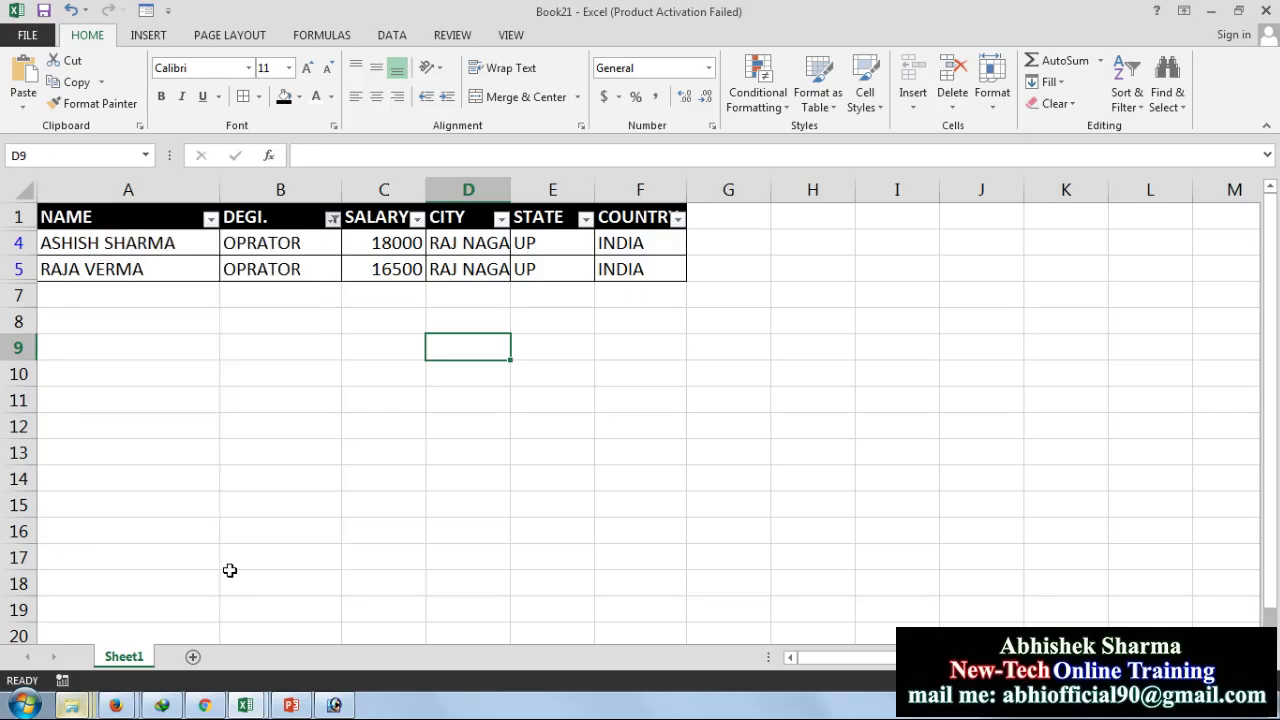
left_click(585, 218)
left_click(399, 401)
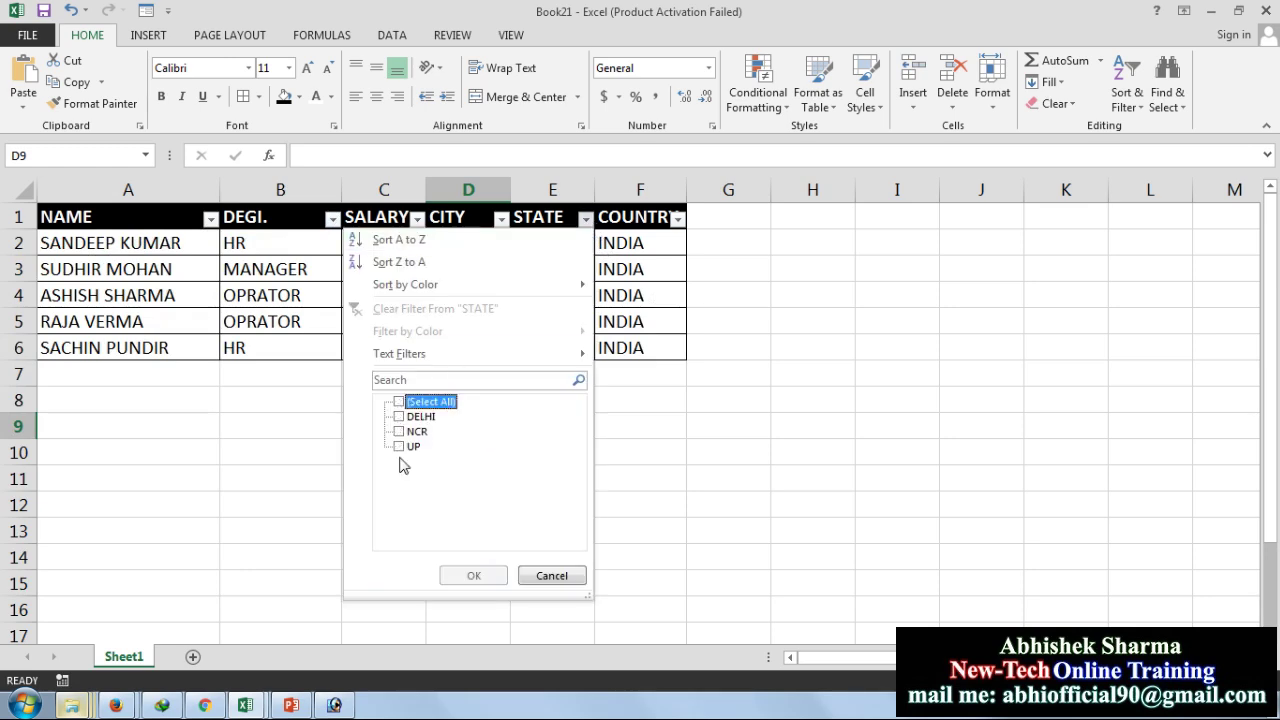
left_click(398, 446)
left_click(495, 578)
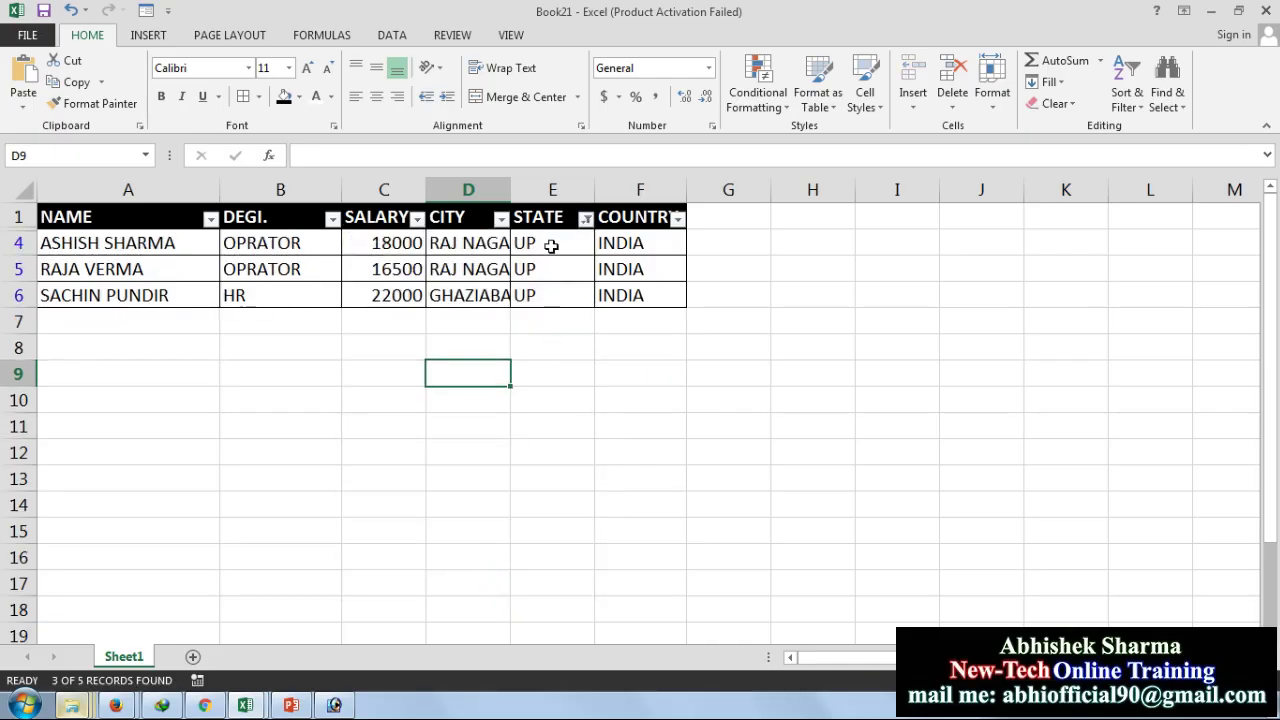
left_click(586, 218)
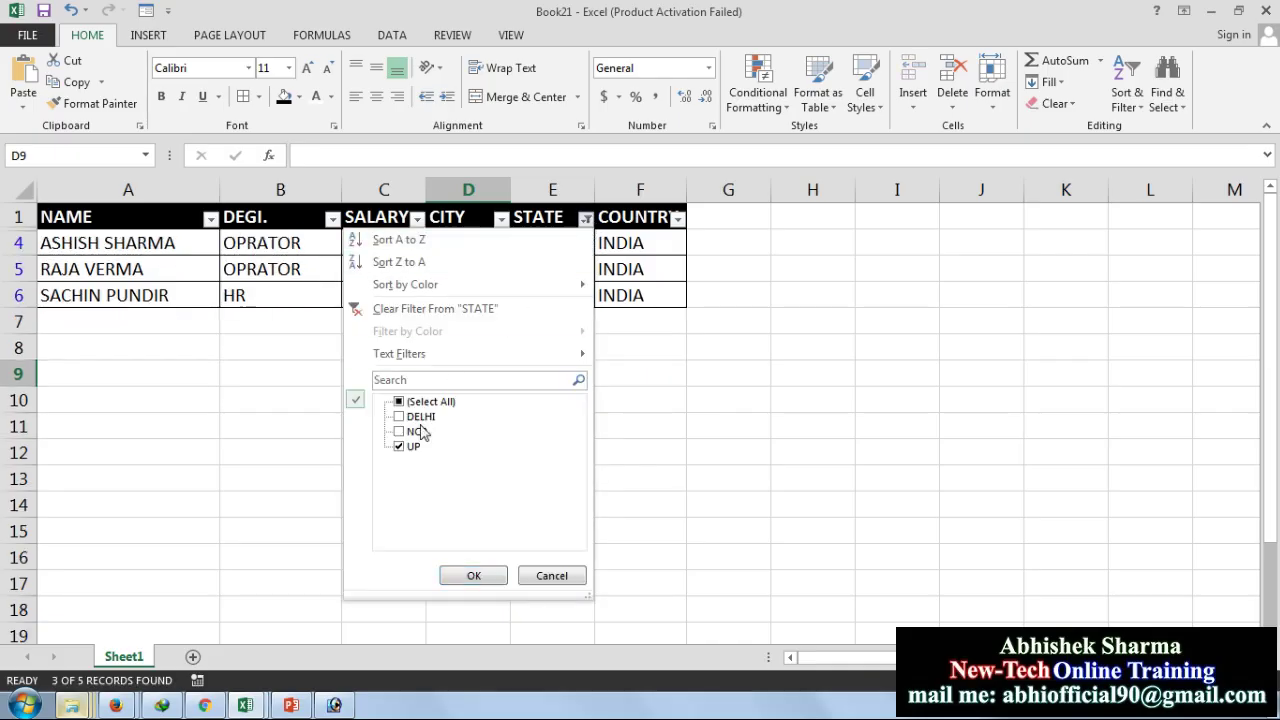
left_click(398, 446)
left_click(398, 431)
left_click(474, 575)
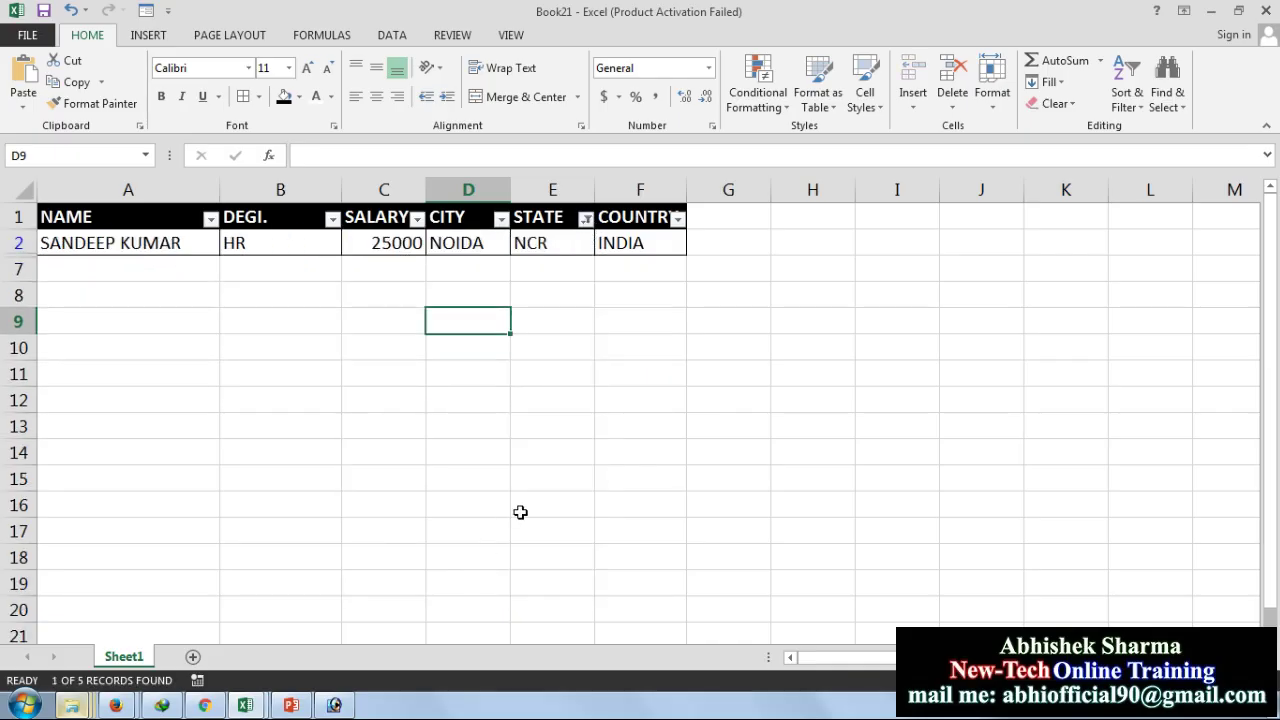
left_click(586, 218)
left_click(398, 431)
left_click(398, 416)
left_click(474, 575)
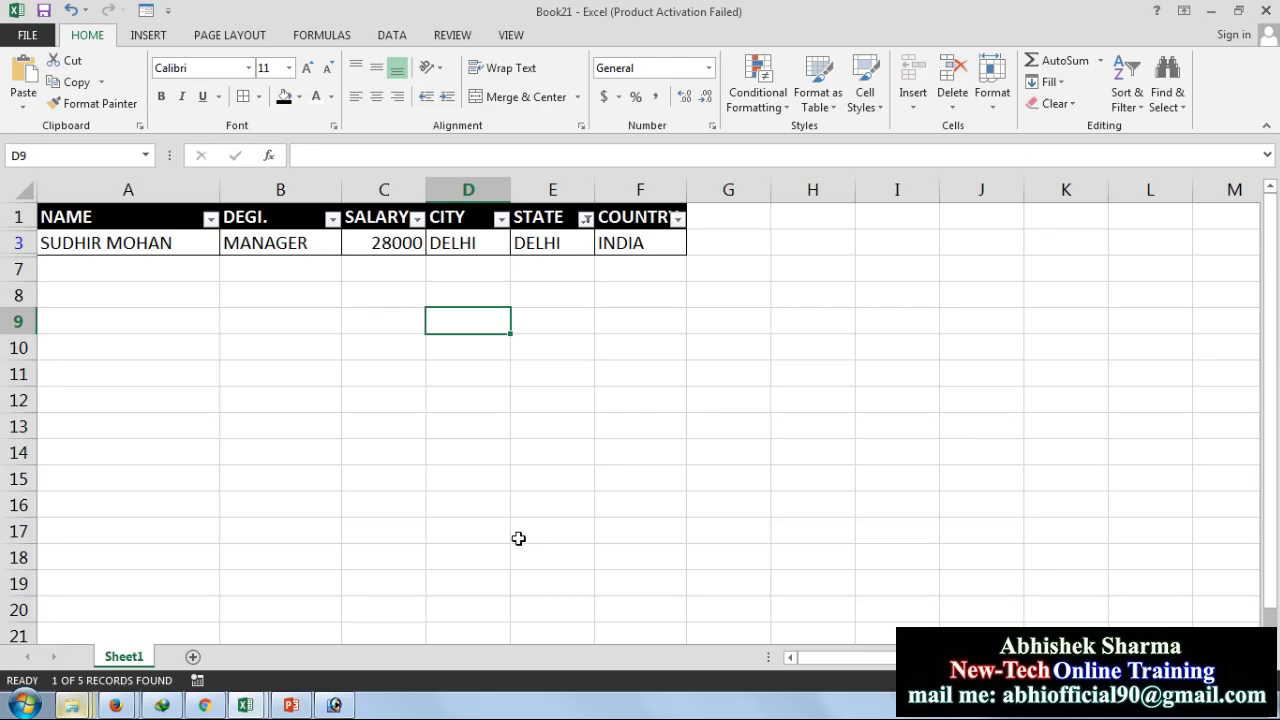
left_click(586, 218)
left_click(408, 402)
left_click(488, 576)
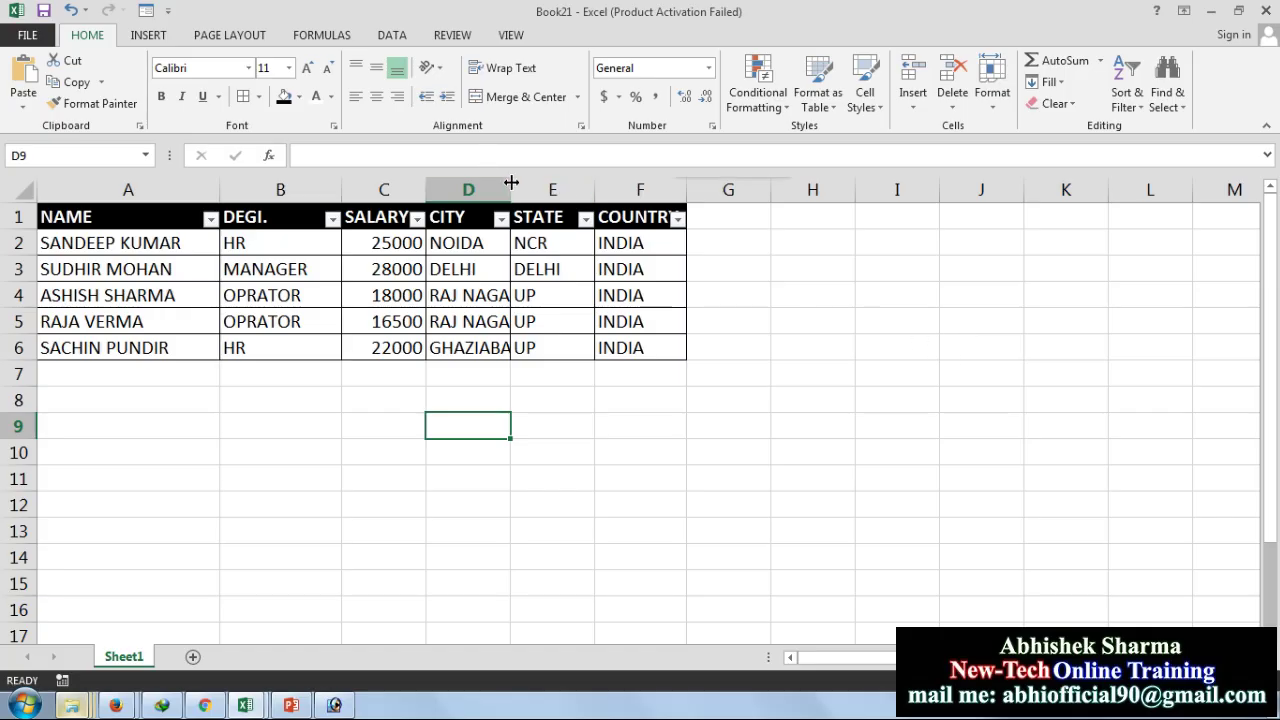
- Widen column D so RAJ NAGAR and GHAZIABAD fit, then select empty cell G10
left_click_drag(510, 190, 550, 190)
left_click(792, 461)
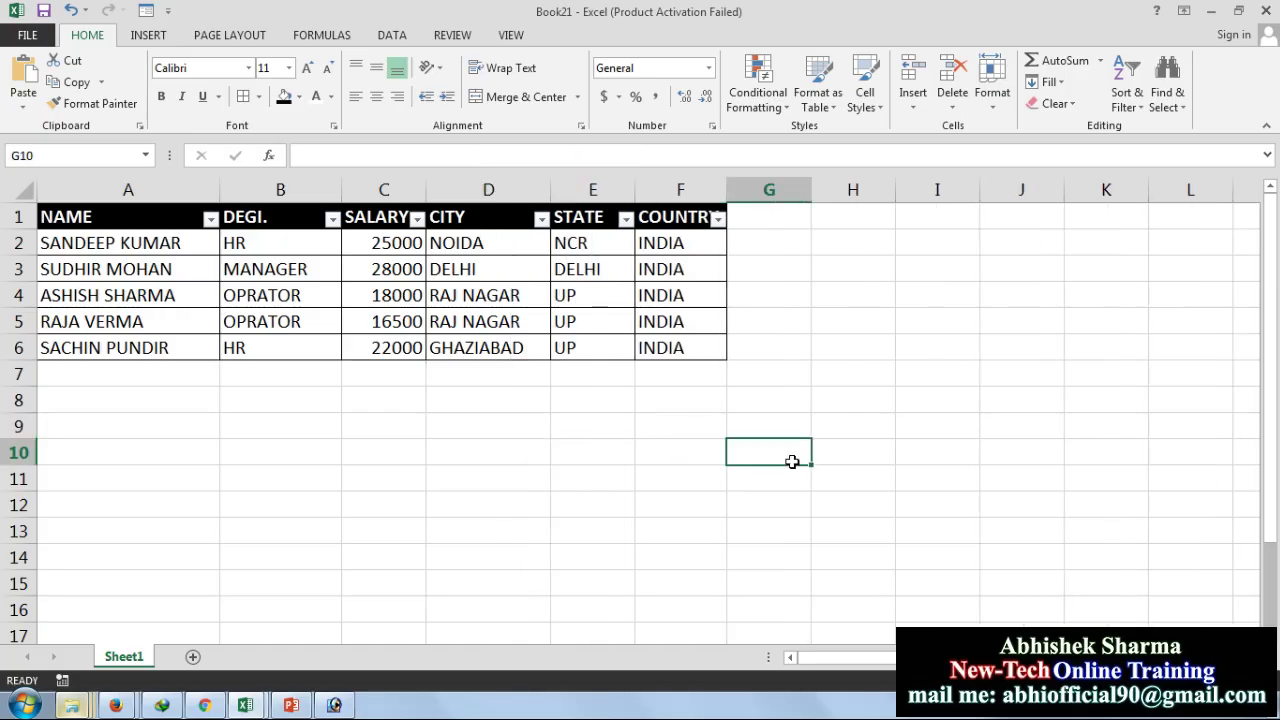